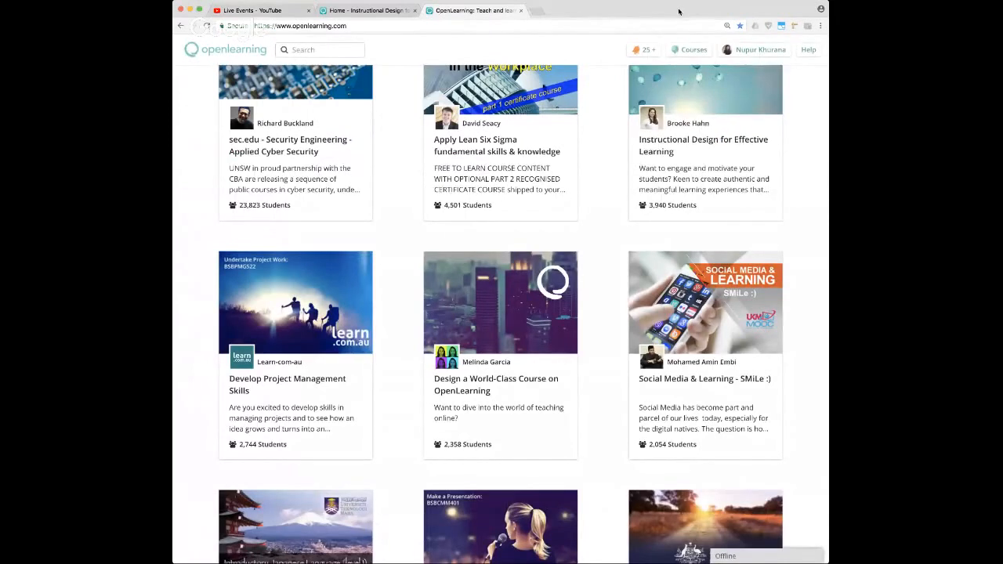
Switch from the course catalogue to the open home page of the Instructional Design for Effective Learning course
mouse_move(685, 149)
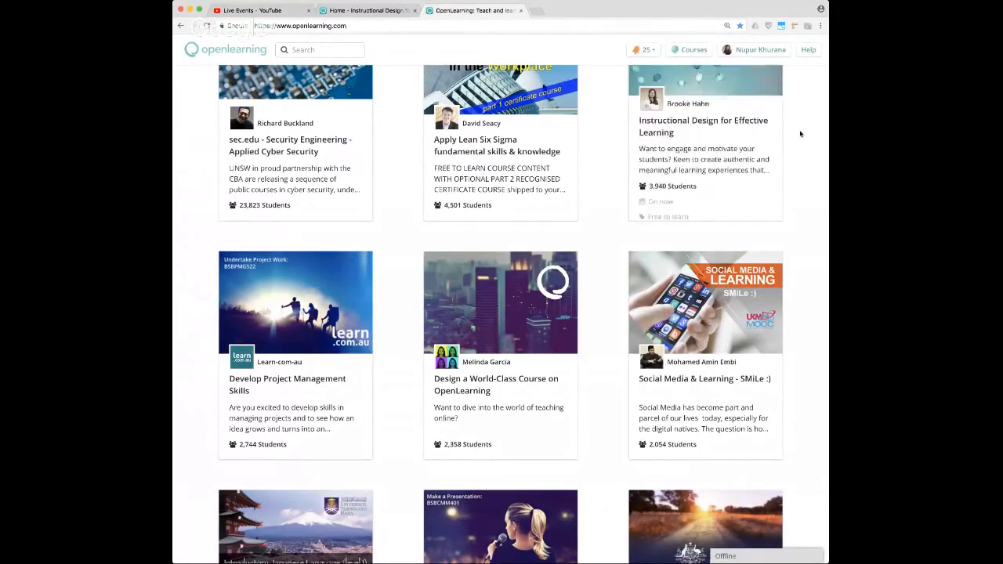
scroll(799, 134, up, 1)
scroll(800, 133, up, 3)
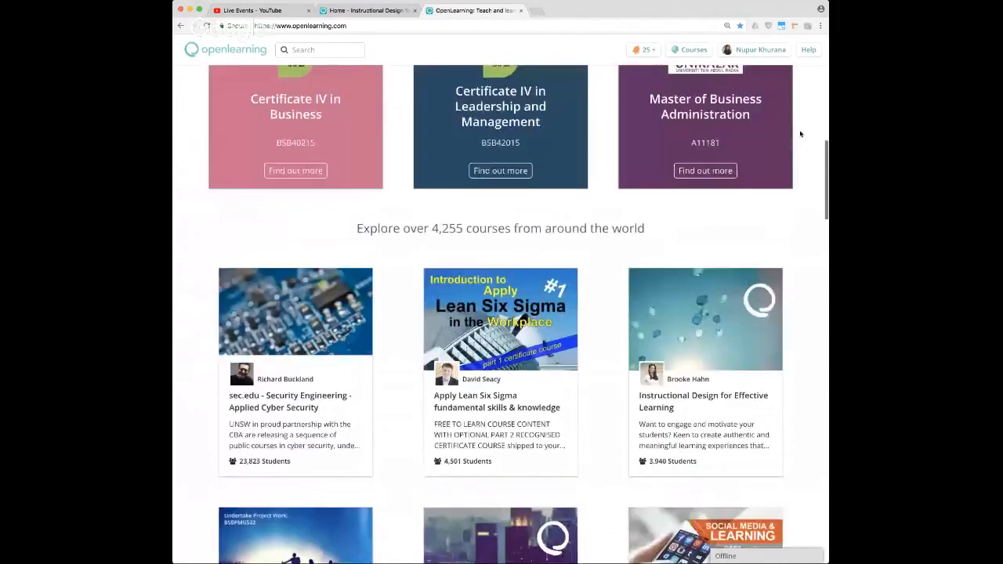
click(365, 11)
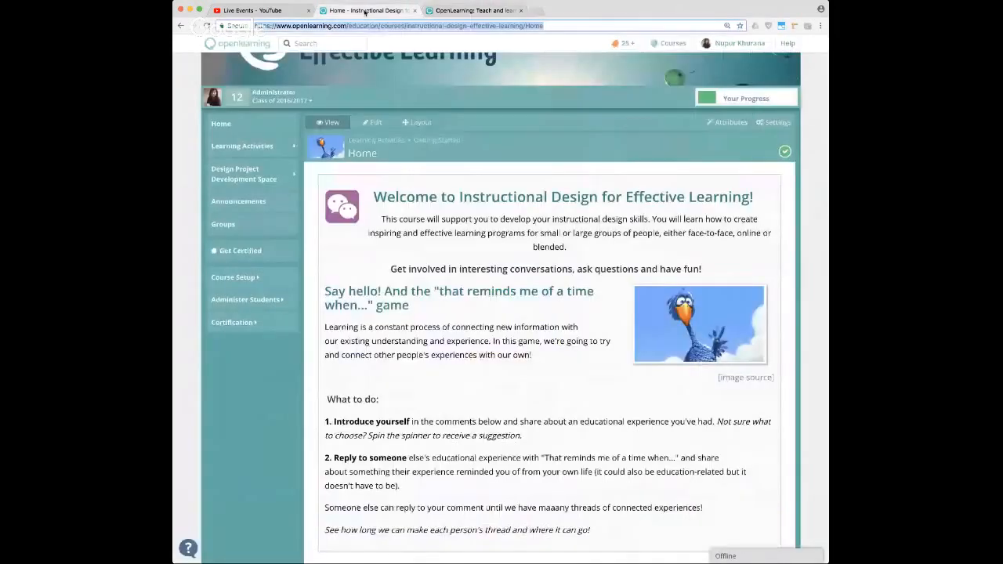
Examine the course home page, including its welcome message, the "Say hello!" game and the "What to do" instructions
scroll(549, 172, down, 3)
scroll(549, 173, up, 4)
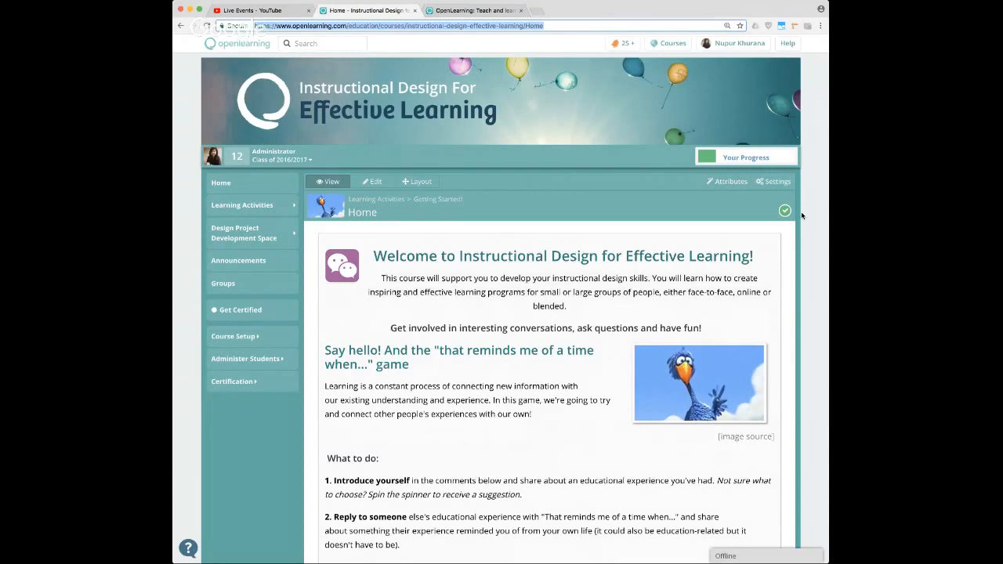
scroll(802, 216, down, 1)
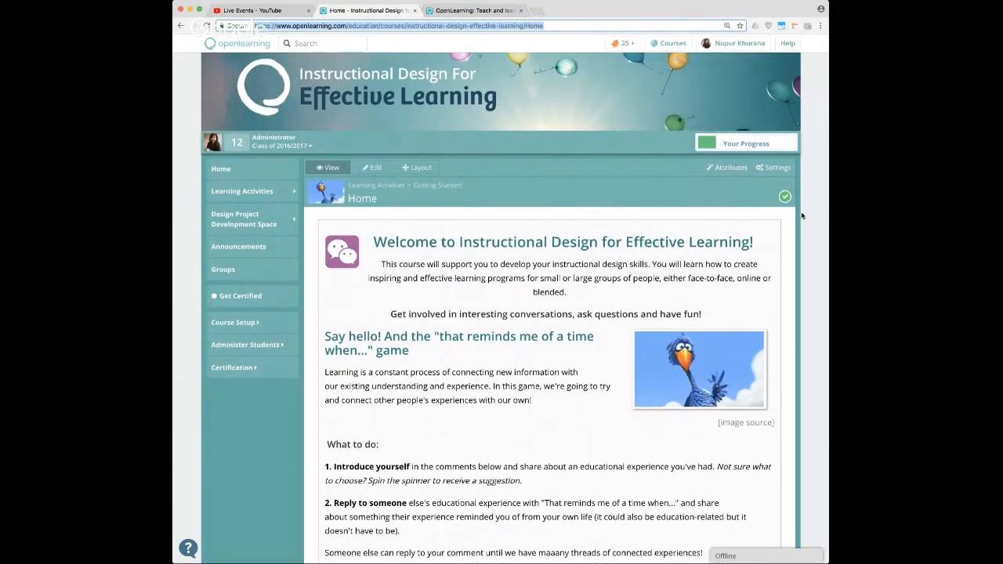
scroll(802, 215, up, 1)
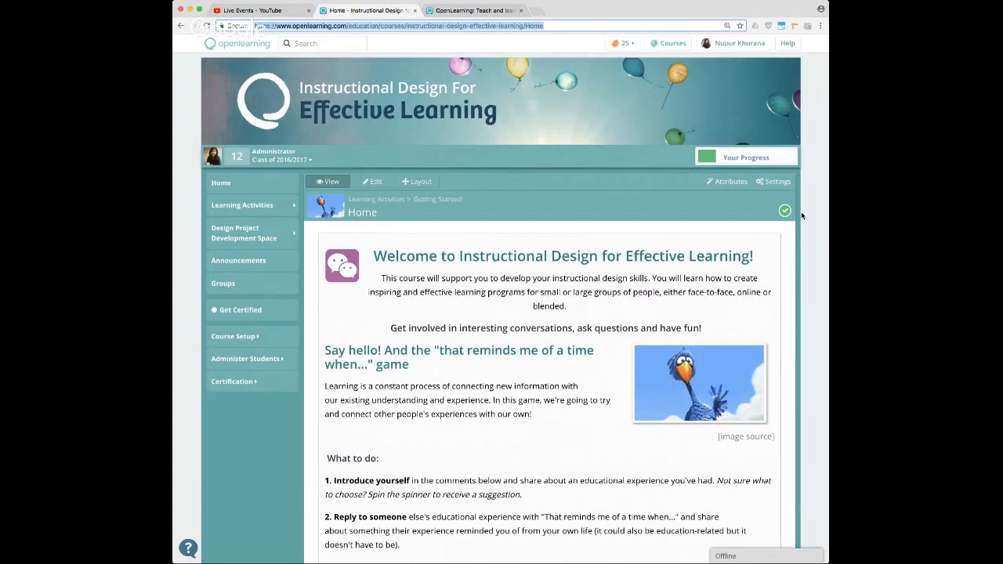
scroll(801, 216, down, 1)
scroll(802, 216, up, 1)
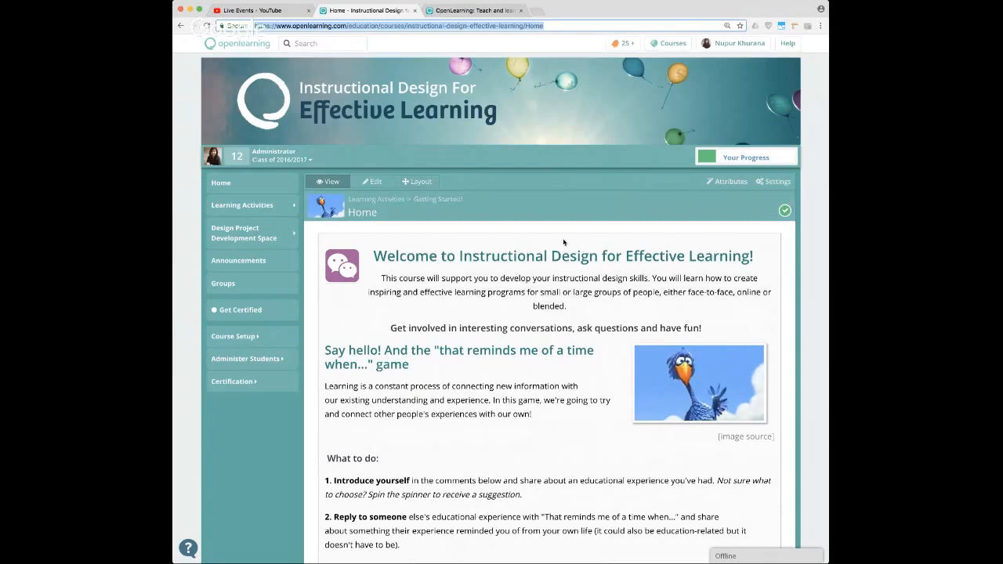
scroll(564, 242, down, 1)
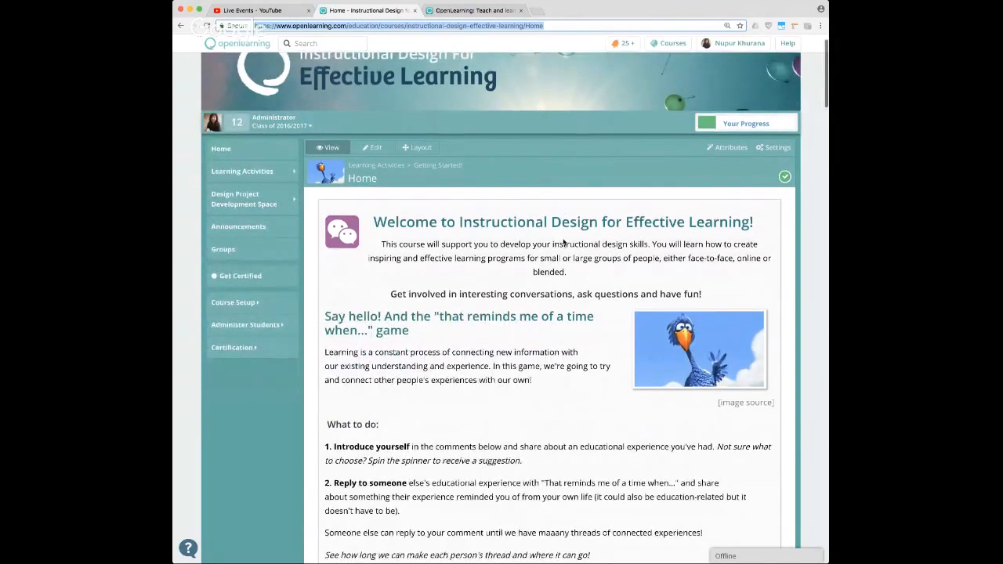
scroll(564, 242, down, 3)
scroll(564, 242, up, 1)
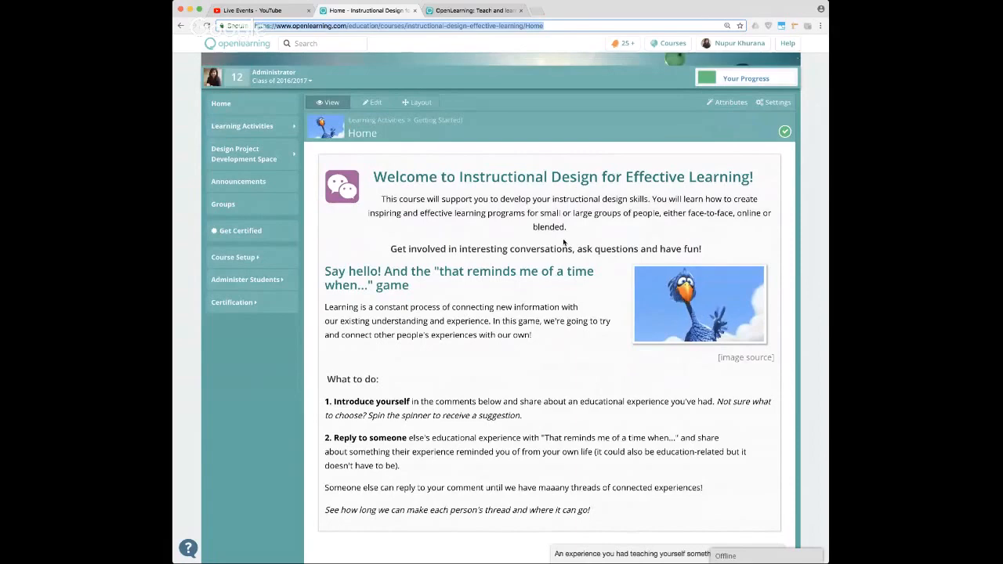
scroll(564, 242, down, 2)
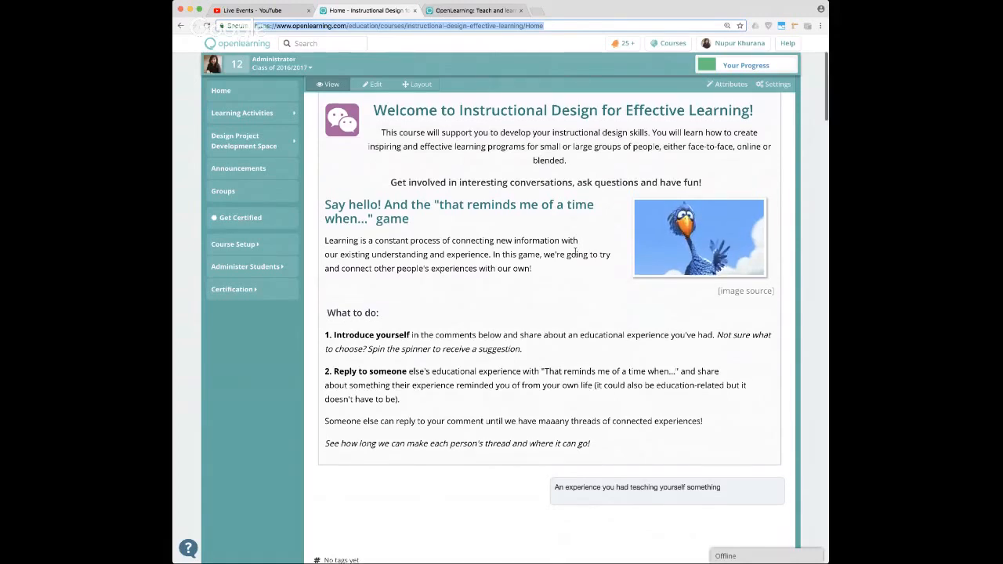
scroll(576, 252, up, 2)
Open the comment box of the "Say hello! And play 'that reminds me of a time when...'" discussion below the home page content
scroll(576, 251, down, 10)
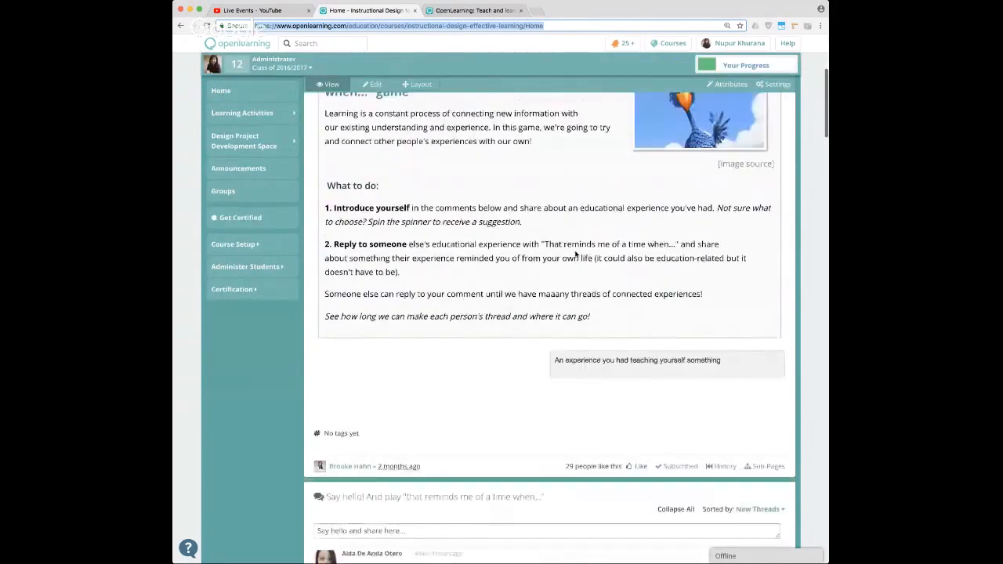
scroll(576, 254, down, 4)
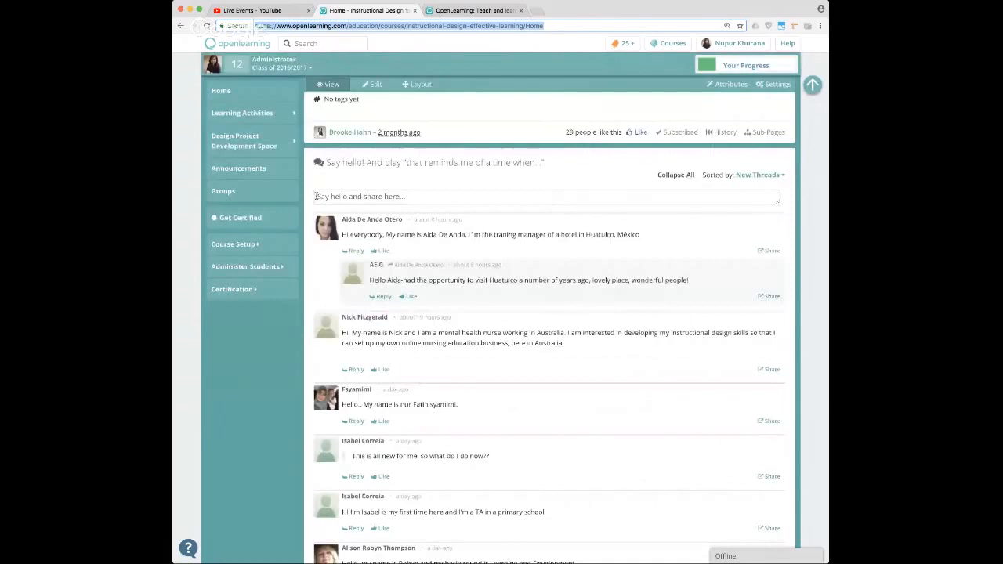
click(389, 196)
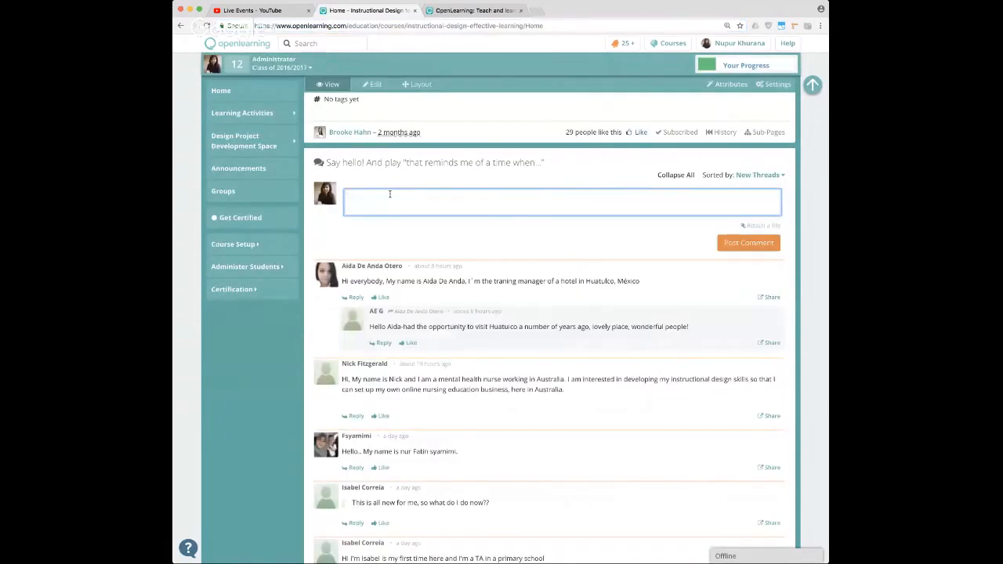
Read through the newest learner introductions in the discussion, including the undergraduate dentistry post with its attached image
scroll(553, 311, up, 1)
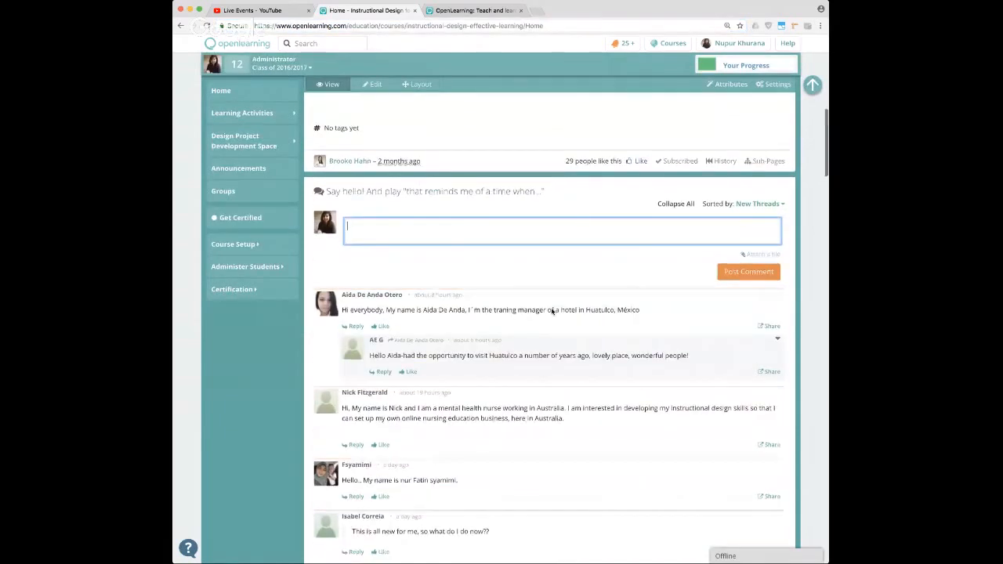
scroll(553, 311, down, 3)
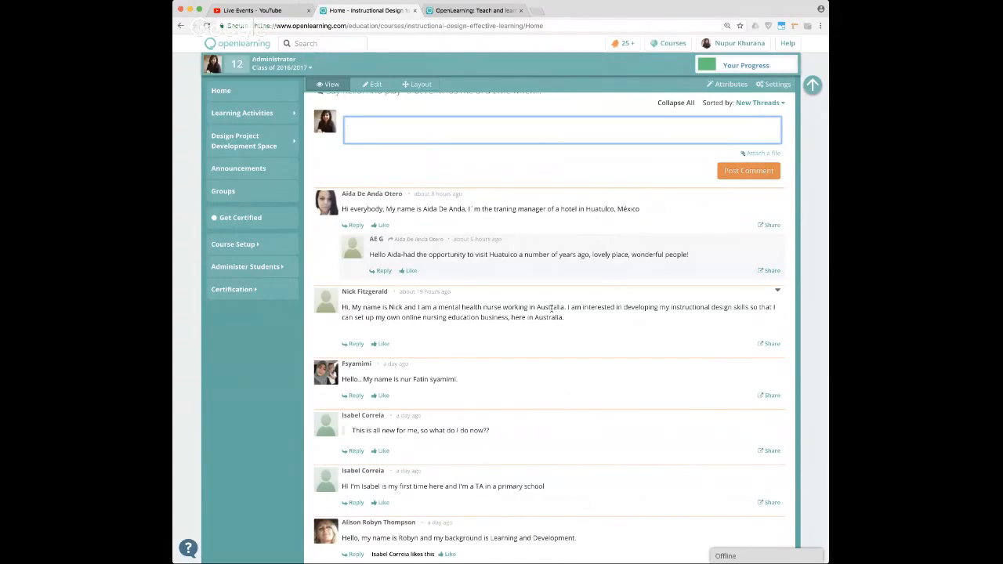
scroll(551, 308, up, 1)
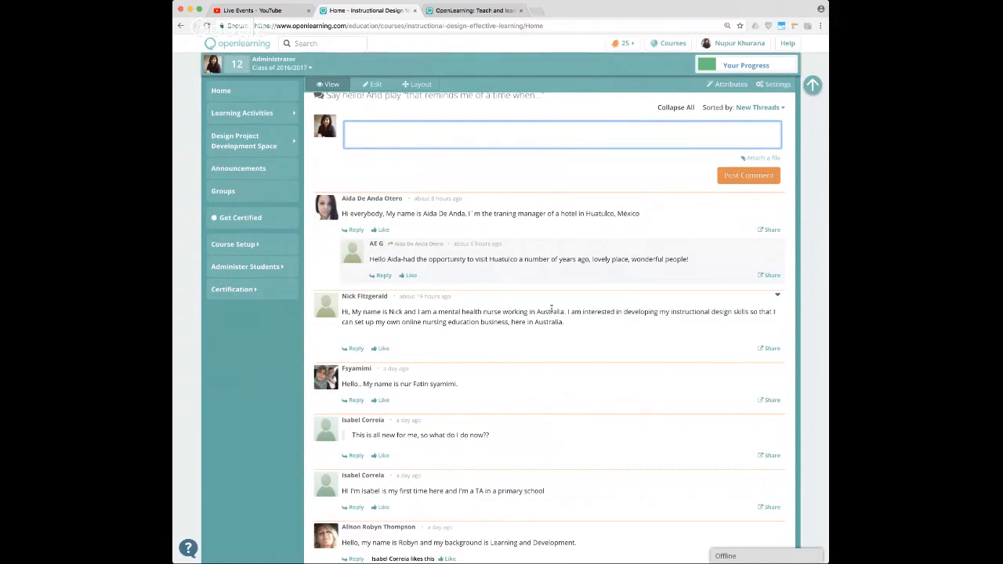
scroll(552, 308, up, 1)
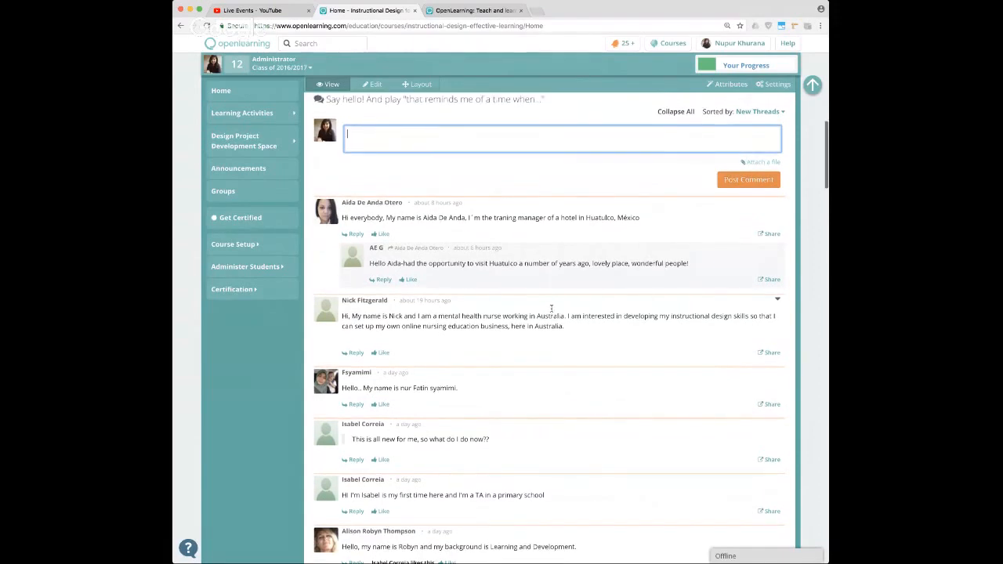
scroll(552, 309, down, 2)
scroll(551, 311, down, 3)
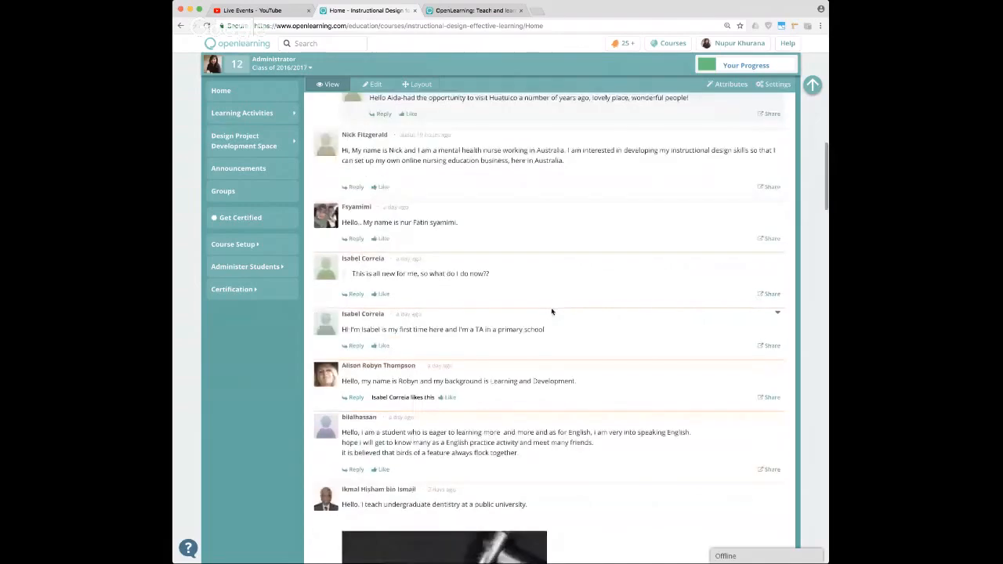
scroll(552, 312, down, 3)
scroll(552, 310, down, 2)
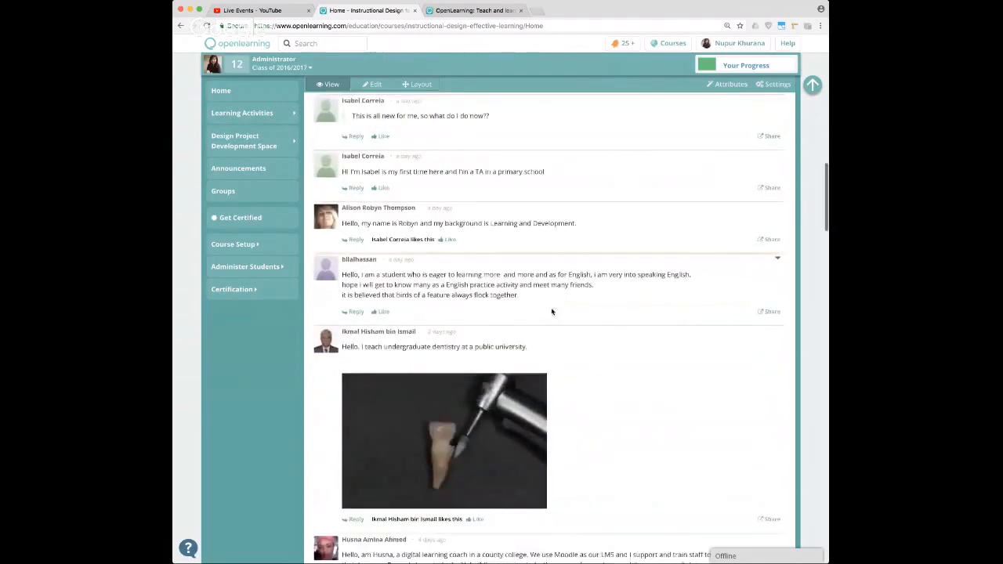
scroll(551, 309, down, 2)
scroll(629, 337, down, 3)
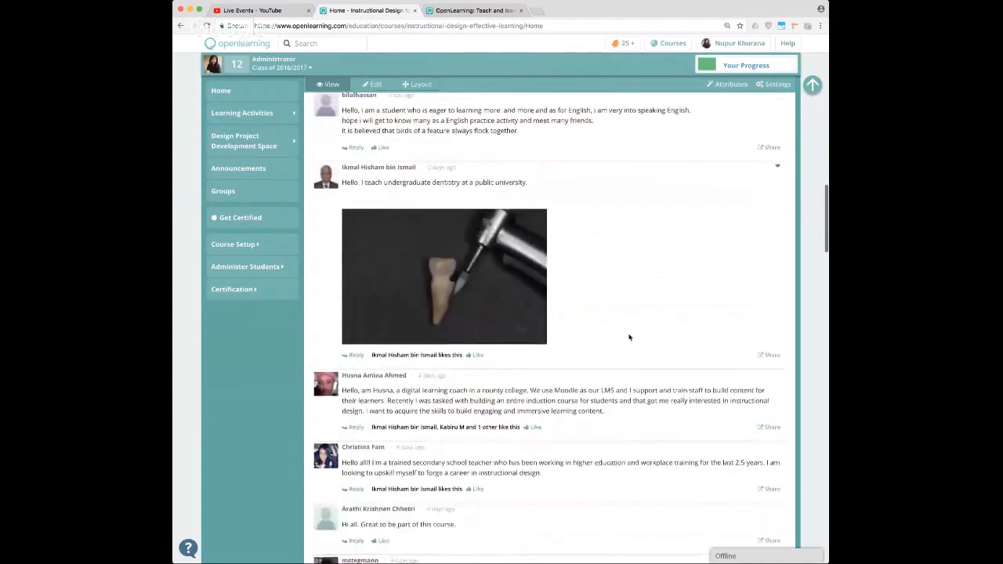
scroll(628, 337, down, 1)
scroll(629, 337, down, 1)
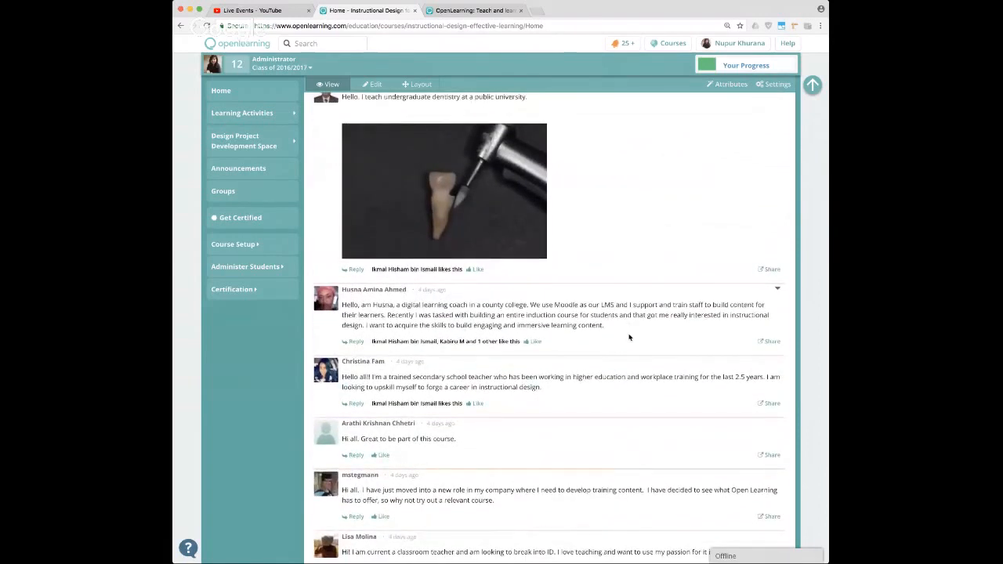
scroll(628, 337, down, 2)
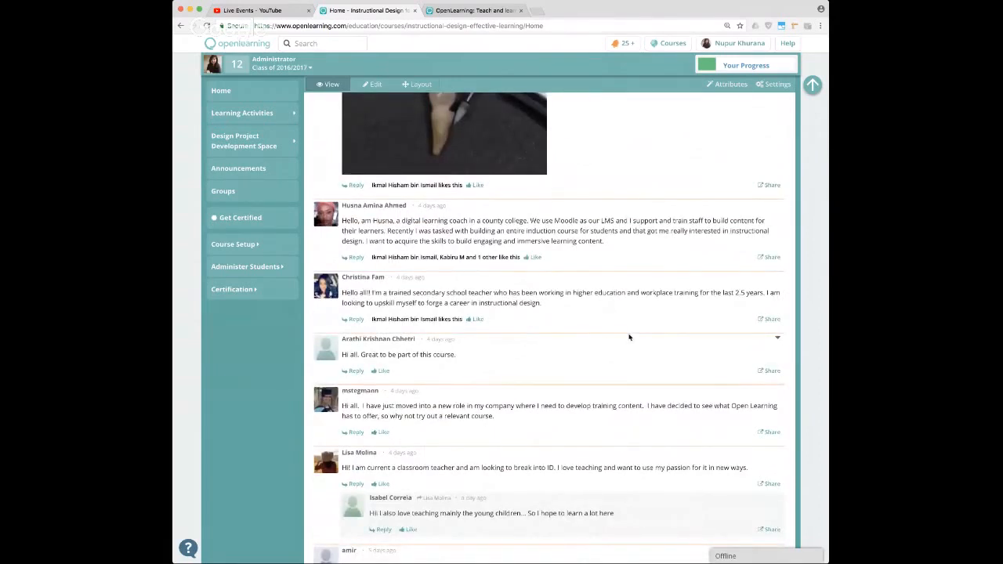
scroll(628, 337, down, 1)
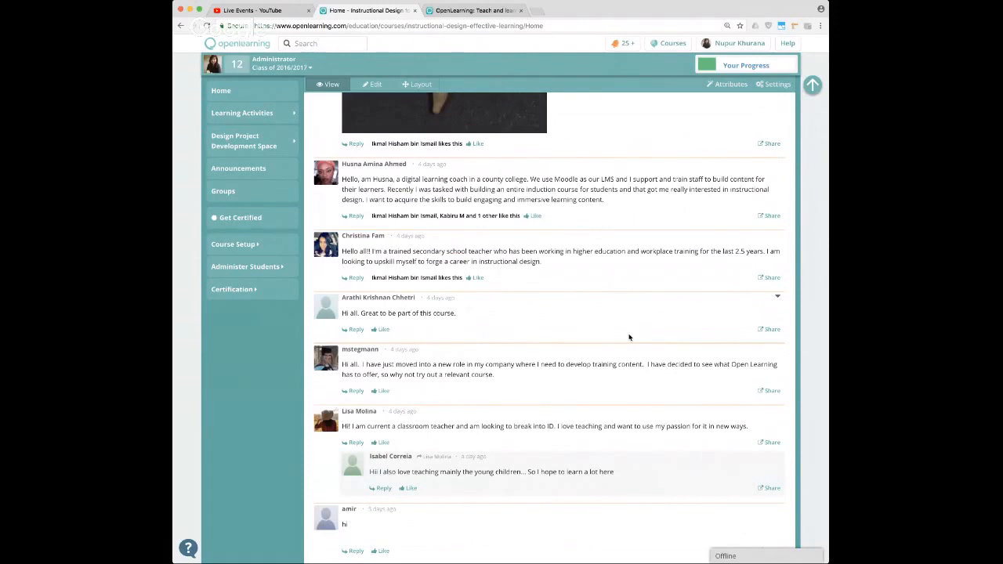
scroll(629, 337, down, 1)
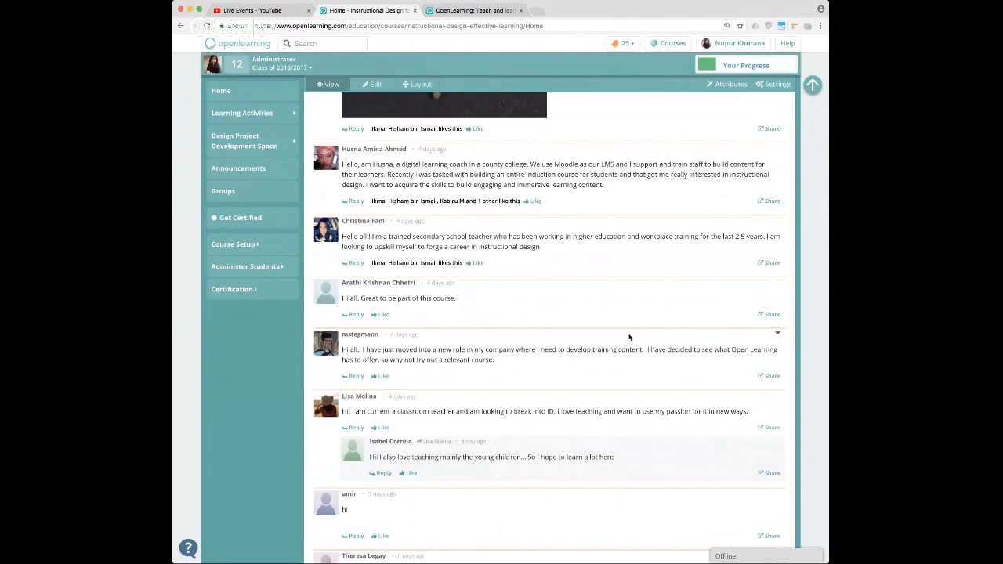
Examine the introduction about learning to cook at age 12 and the "reminds me of a time" reply to it
scroll(629, 337, down, 5)
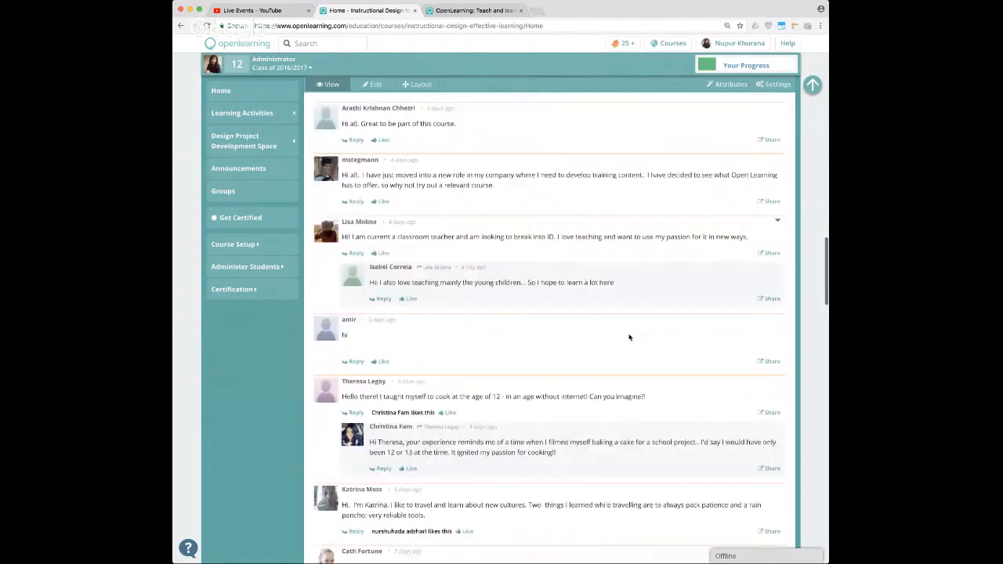
scroll(629, 337, down, 1)
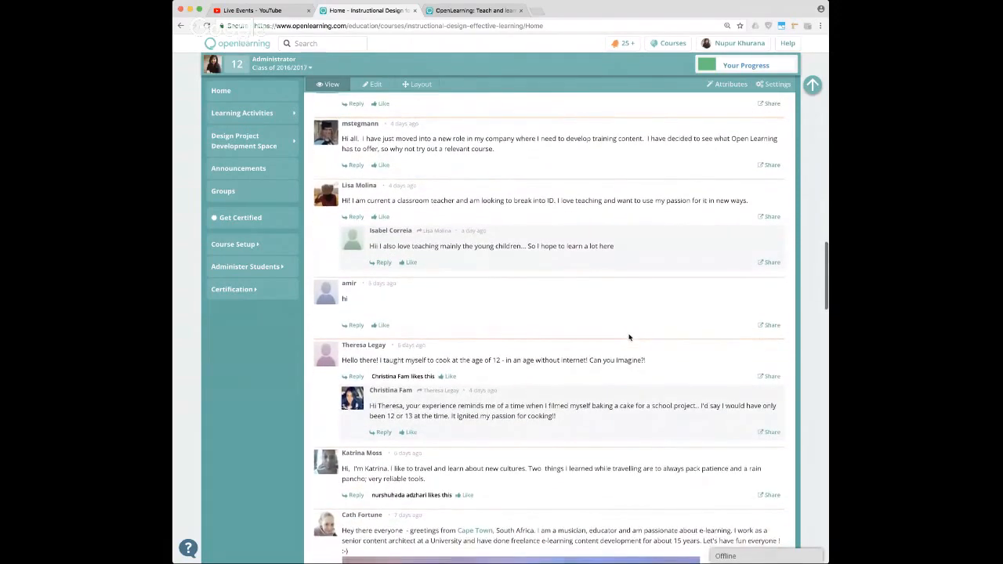
scroll(628, 337, down, 2)
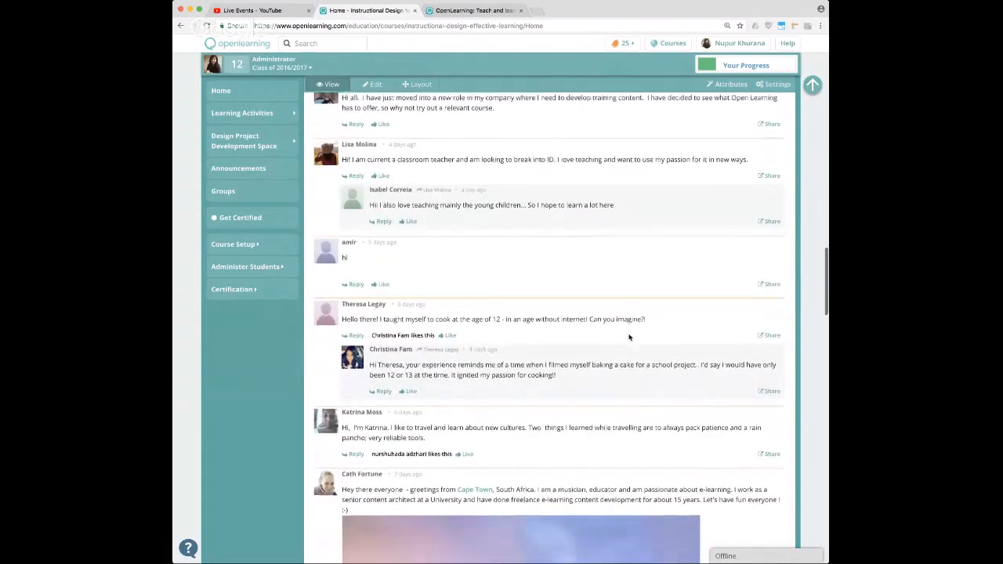
scroll(629, 337, down, 1)
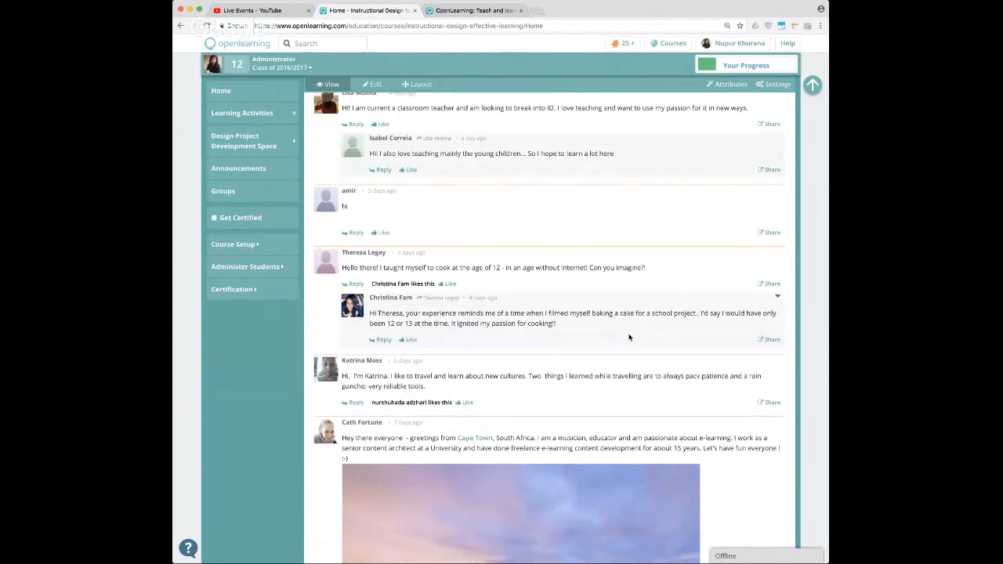
scroll(628, 338, down, 1)
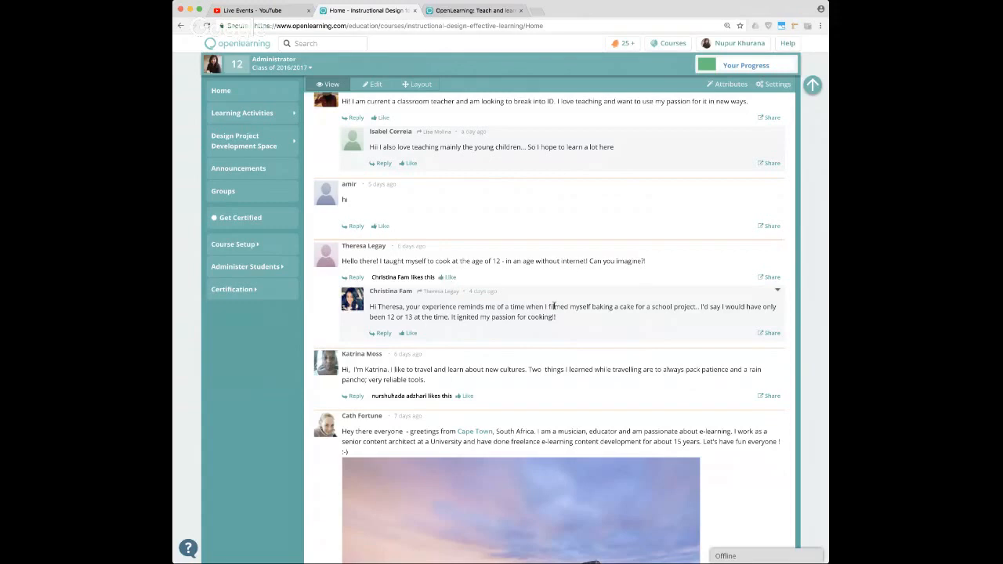
scroll(553, 306, down, 1)
scroll(553, 305, up, 3)
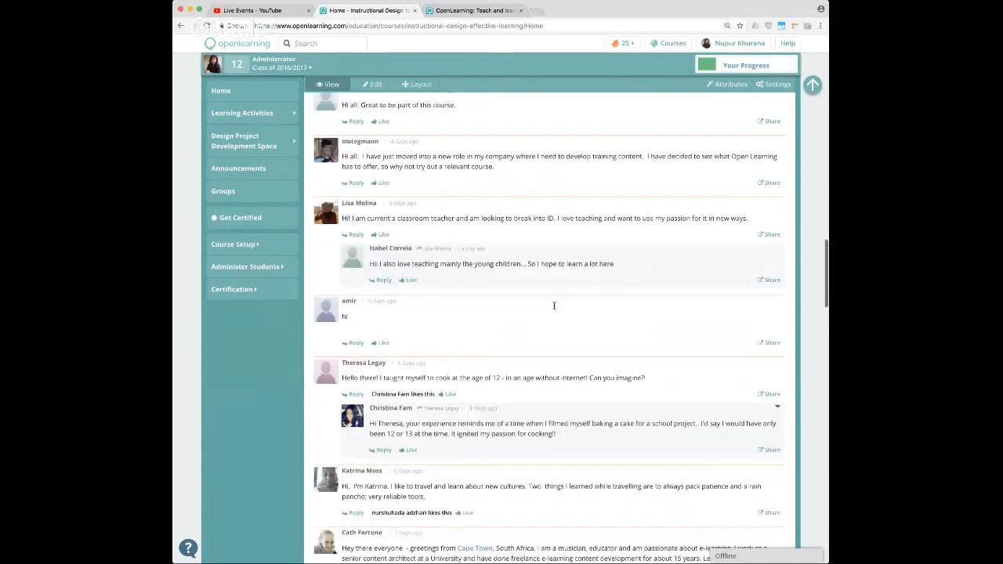
scroll(554, 307, down, 5)
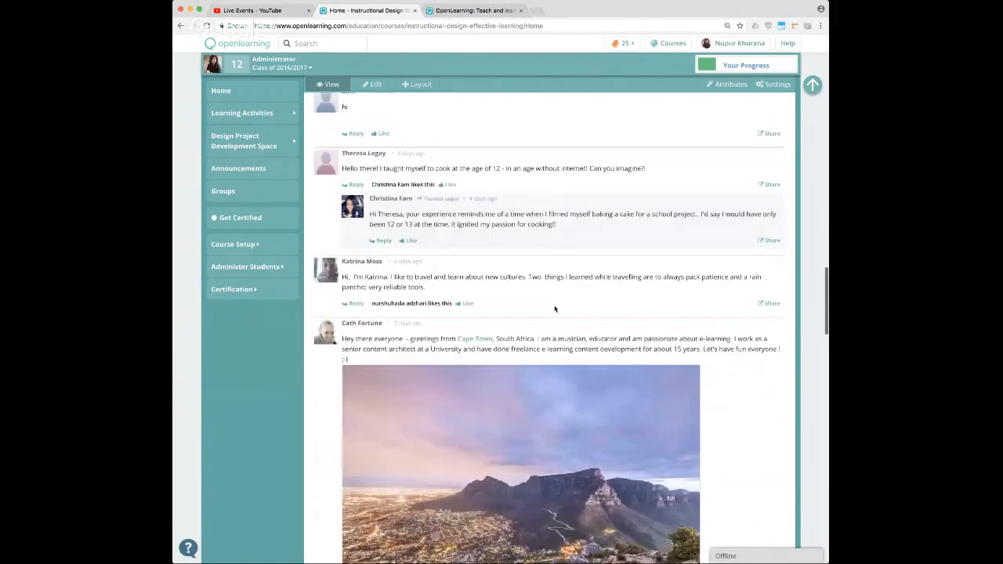
Examine the Cape Town introduction with its embedded tourism link, and the replies and introductions that follow it
scroll(736, 341, down, 3)
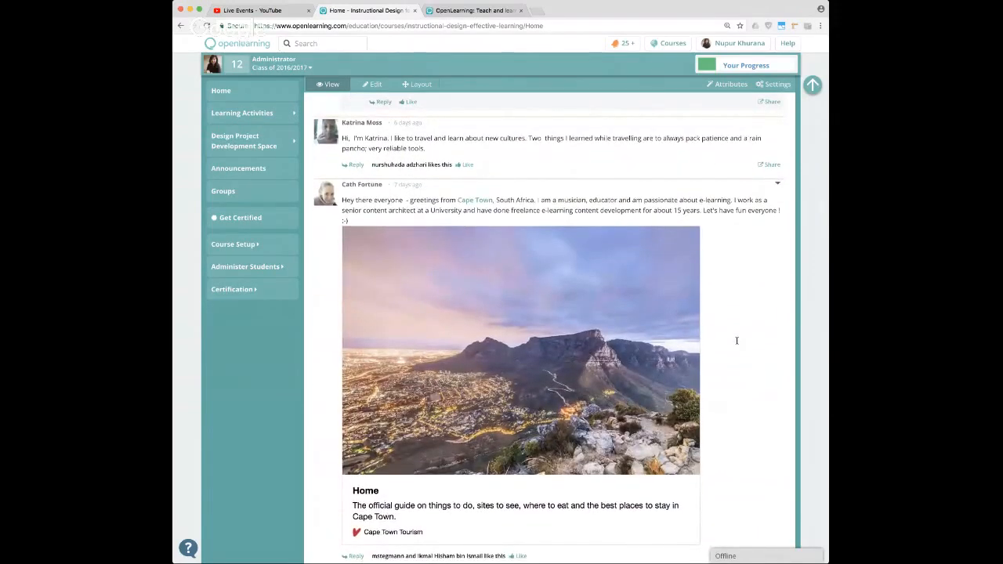
scroll(737, 340, up, 1)
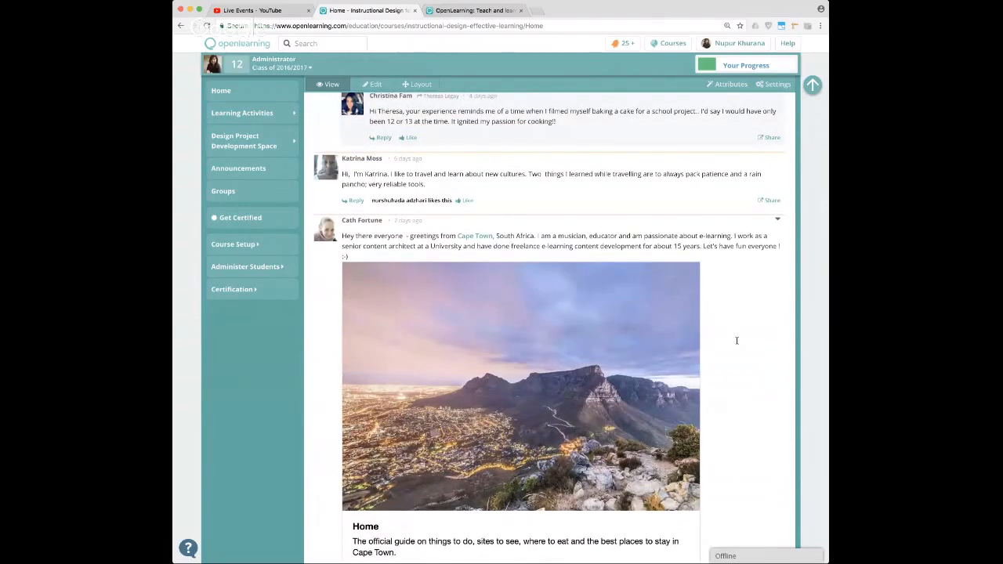
scroll(737, 340, up, 3)
scroll(737, 340, down, 9)
scroll(737, 340, down, 3)
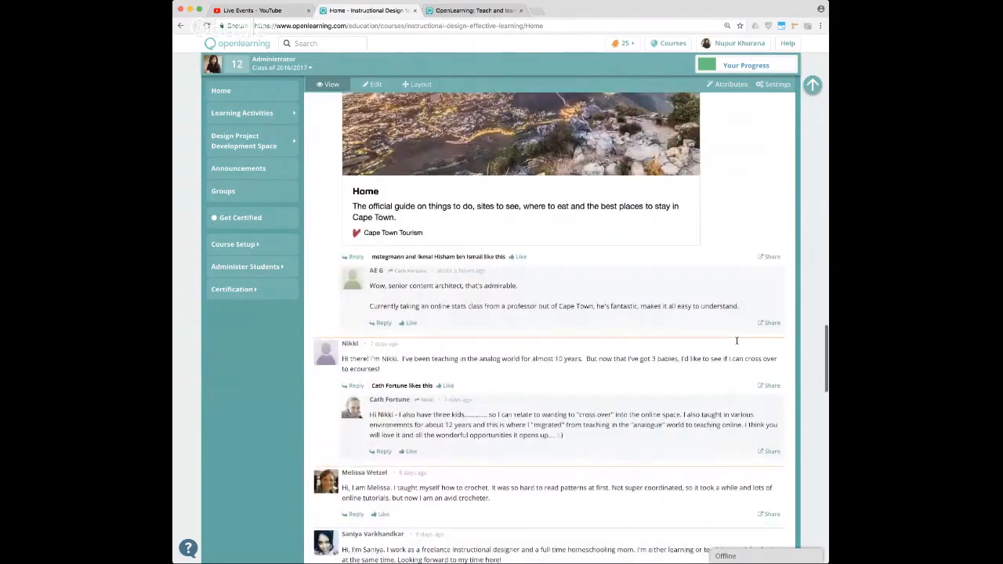
scroll(736, 340, down, 1)
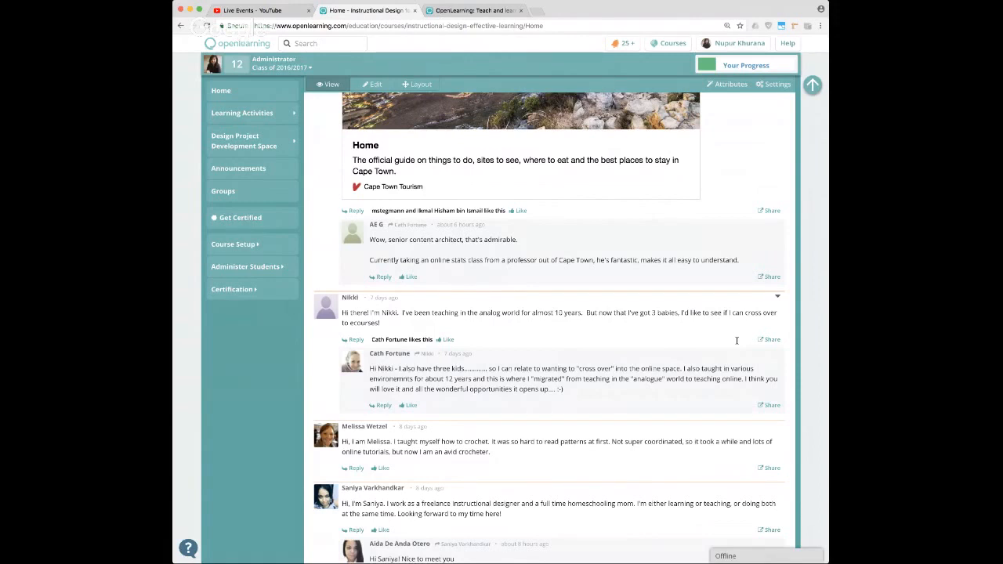
Go back through the learner introductions to the welcome section at the start of the course home page
scroll(737, 340, down, 1)
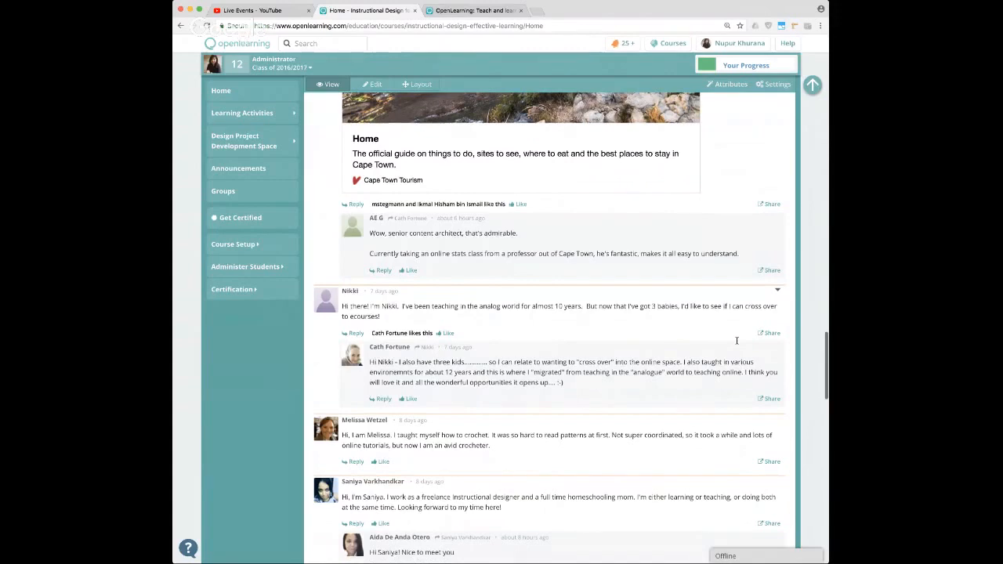
scroll(737, 340, up, 10)
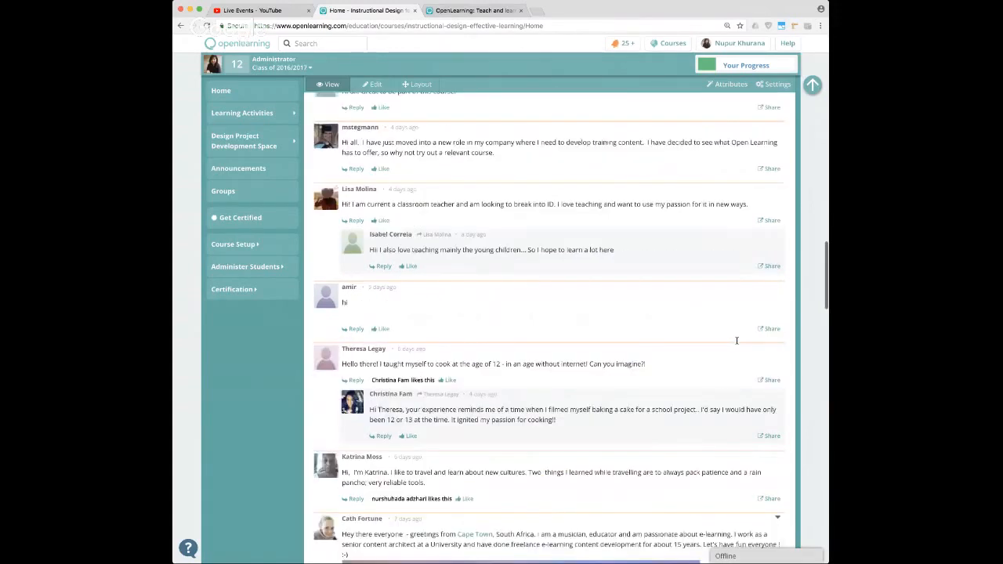
scroll(736, 340, up, 15)
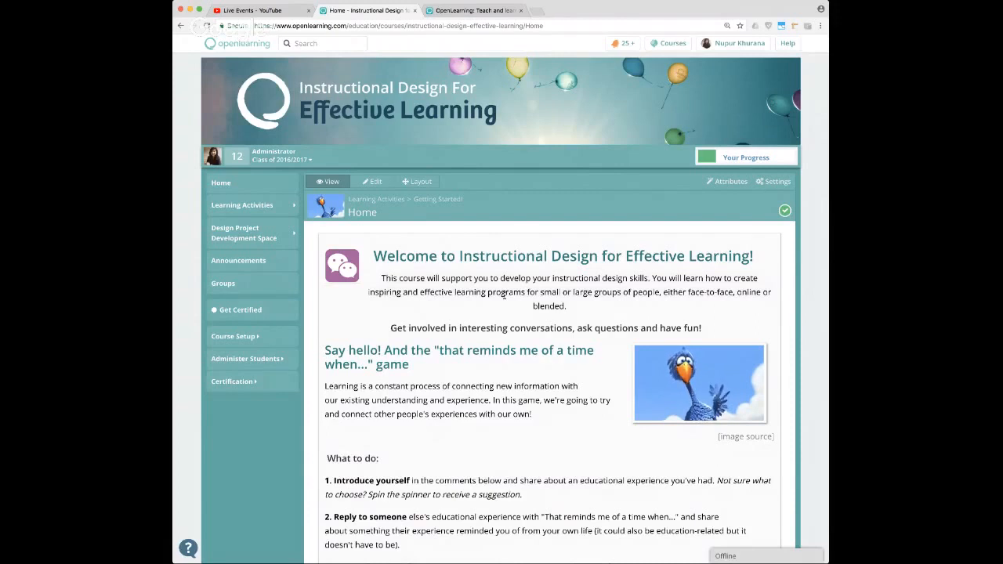
Switch to the OpenLearning site home page and look through its featured qualifications, course listings and featured institutions
click(474, 11)
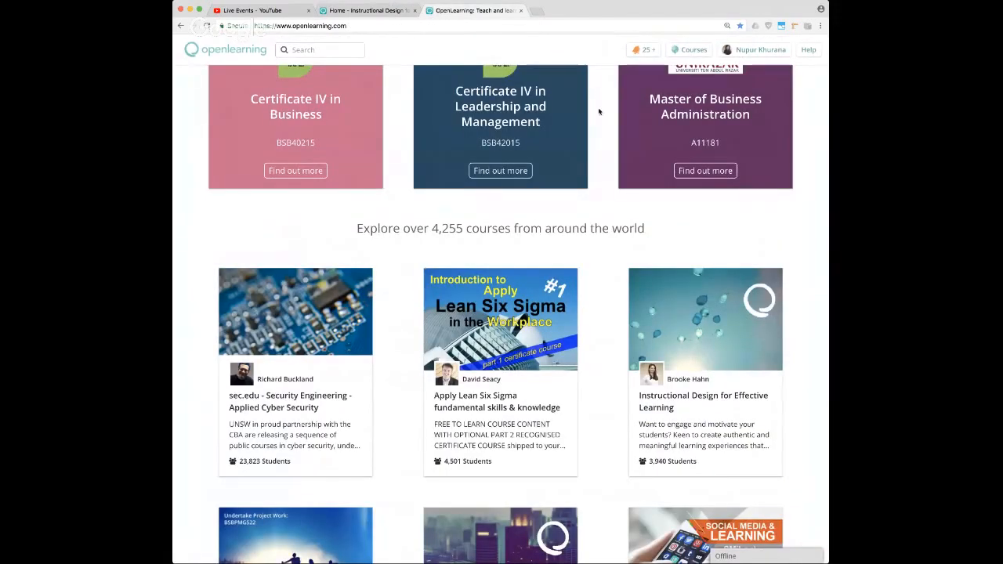
scroll(599, 111, down, 15)
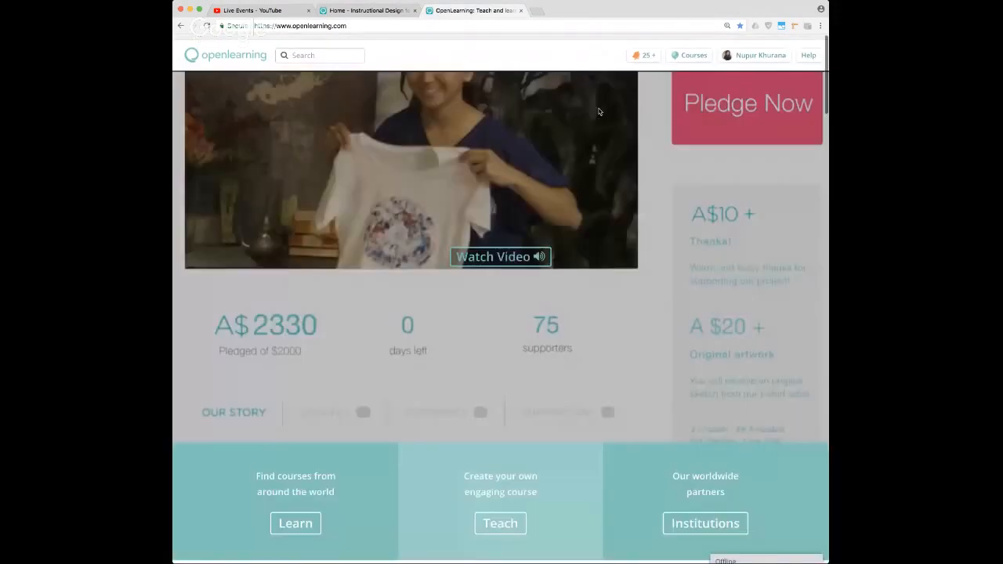
scroll(599, 111, down, 3)
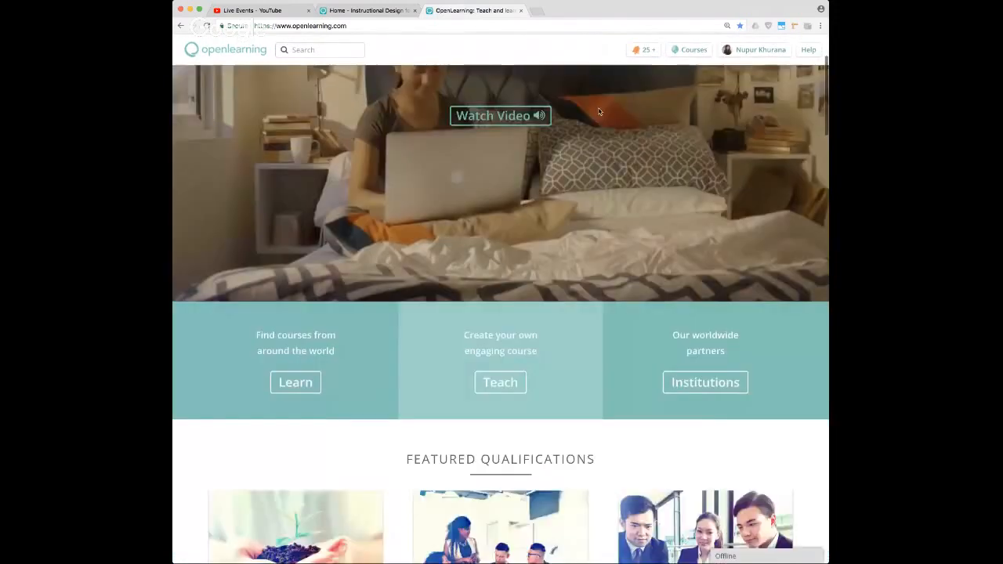
scroll(599, 111, down, 6)
scroll(599, 111, down, 8)
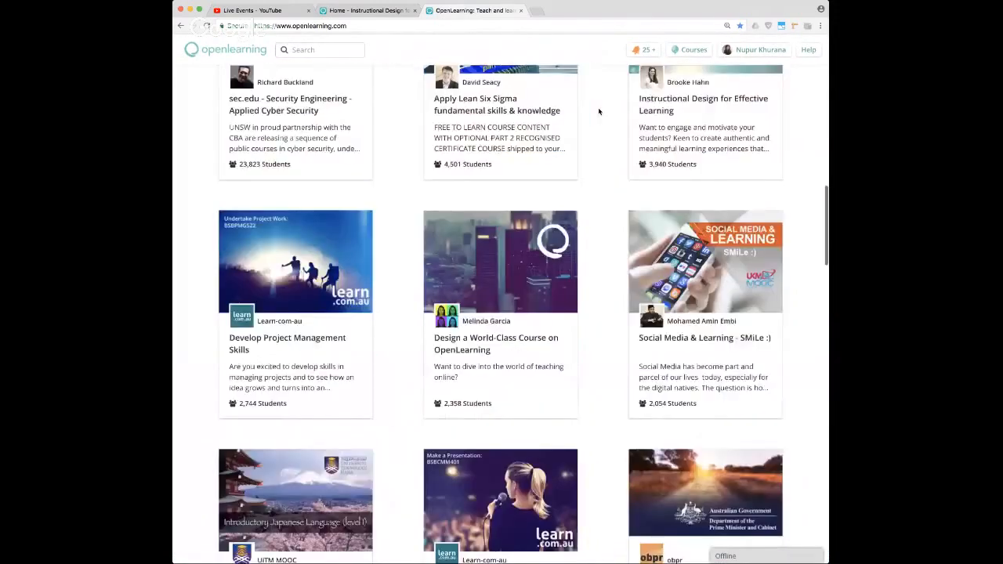
scroll(600, 111, down, 8)
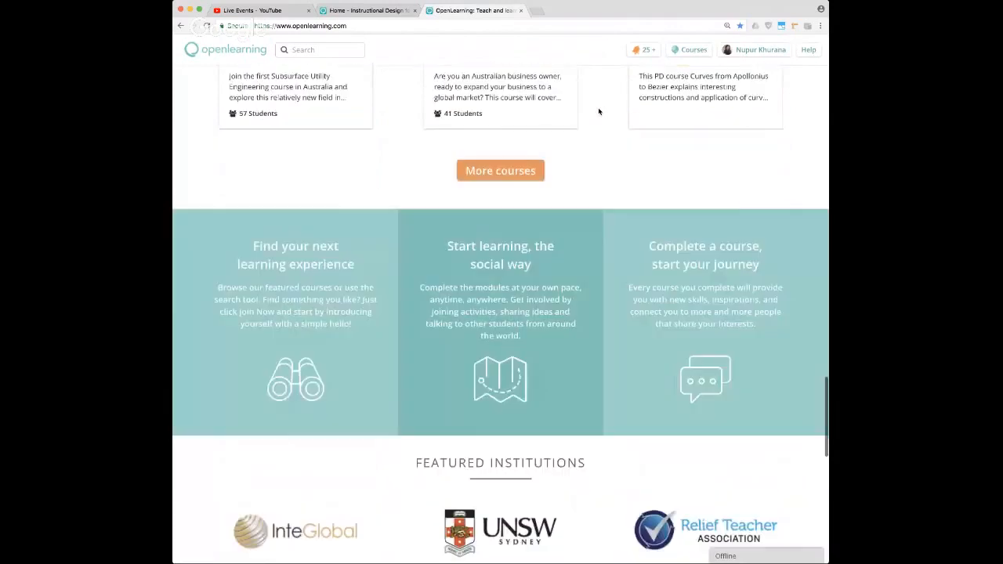
scroll(600, 111, down, 3)
scroll(599, 112, down, 1)
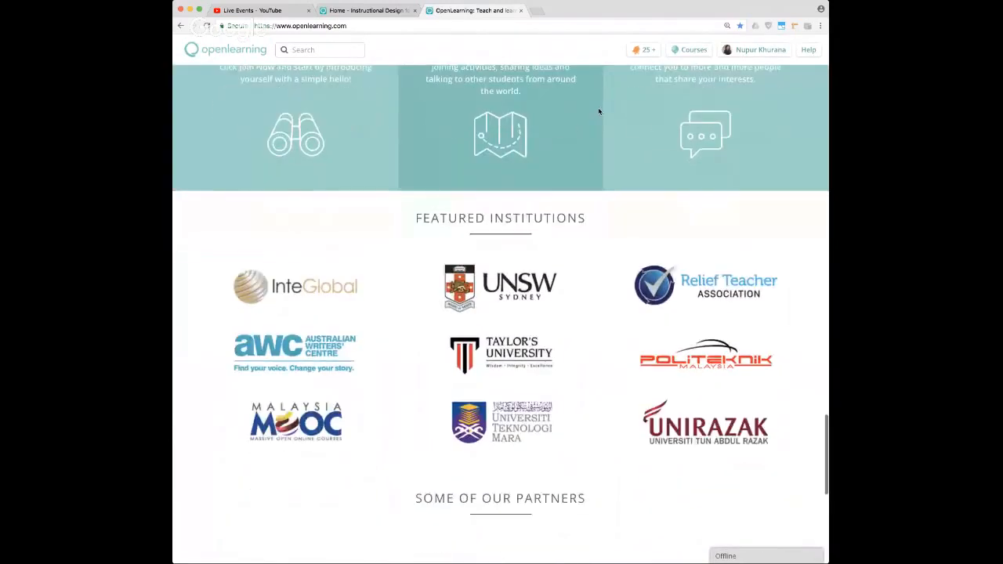
scroll(600, 112, down, 2)
Open the Teach page from the OpenLearning home page and start creating a course from there
scroll(600, 111, up, 3)
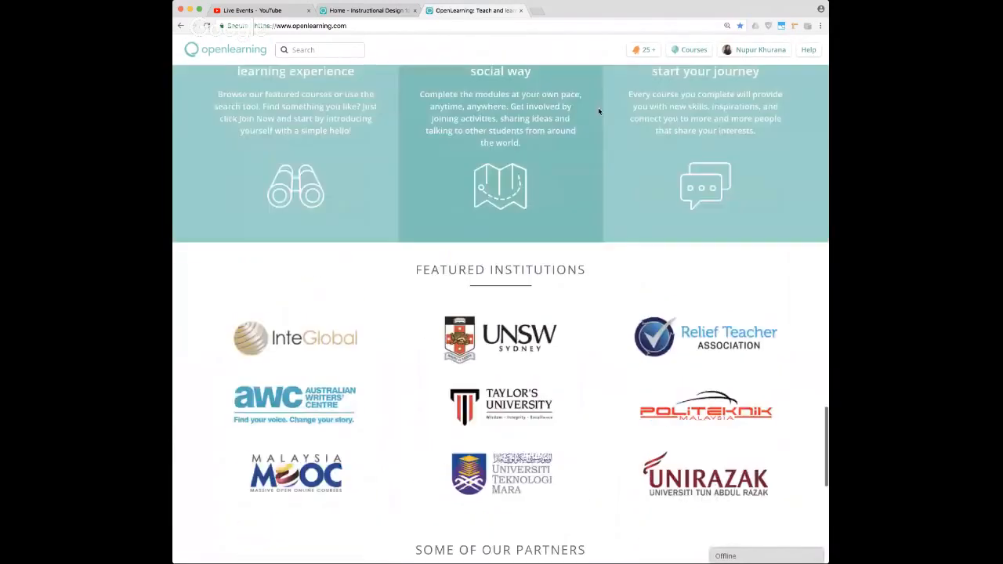
scroll(600, 111, up, 12)
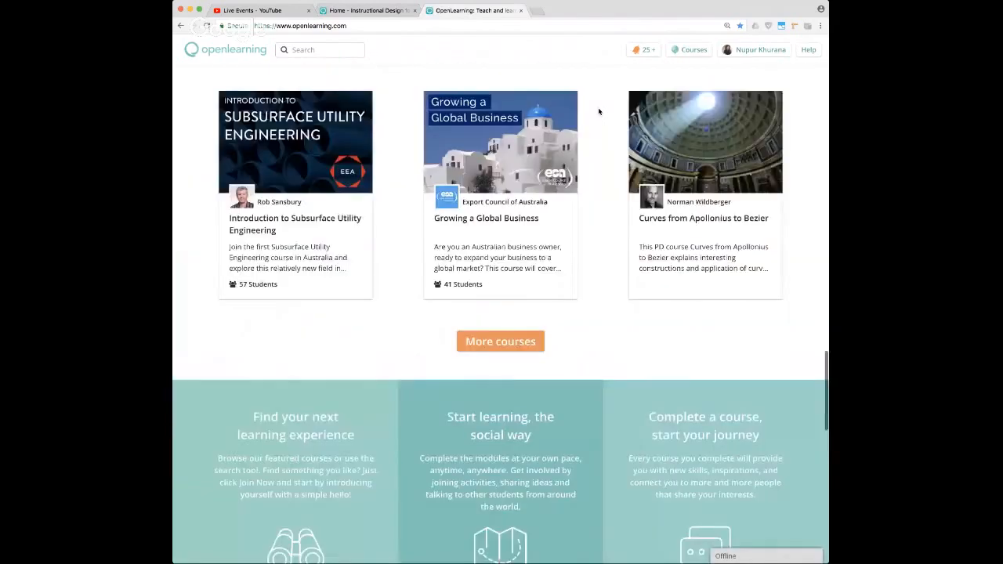
scroll(599, 111, up, 15)
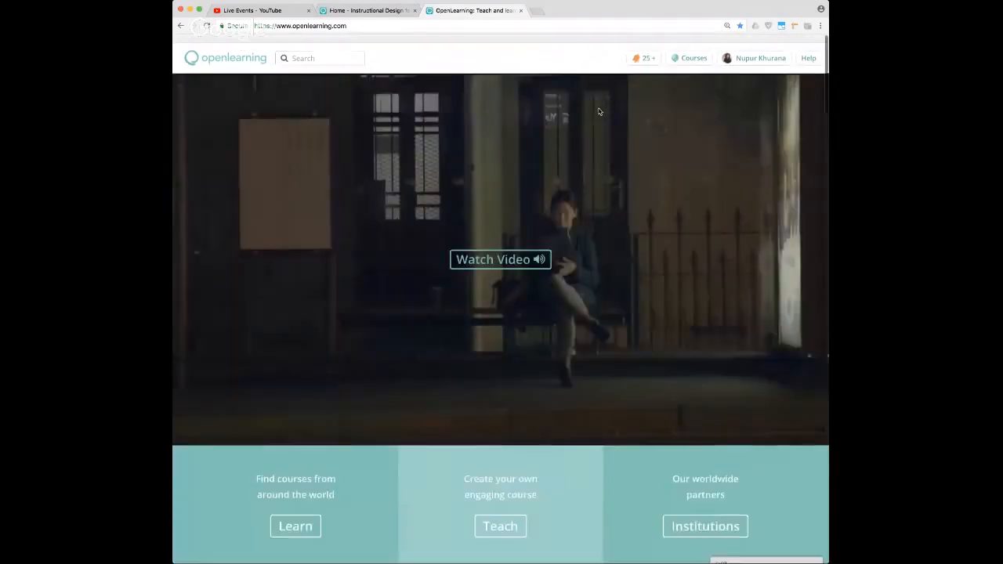
scroll(611, 258, down, 2)
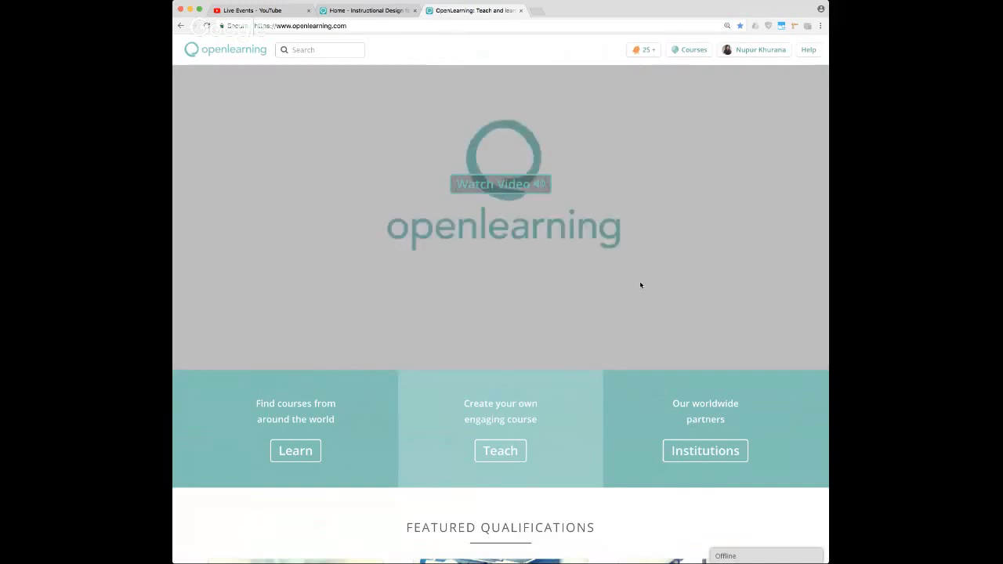
scroll(641, 284, down, 1)
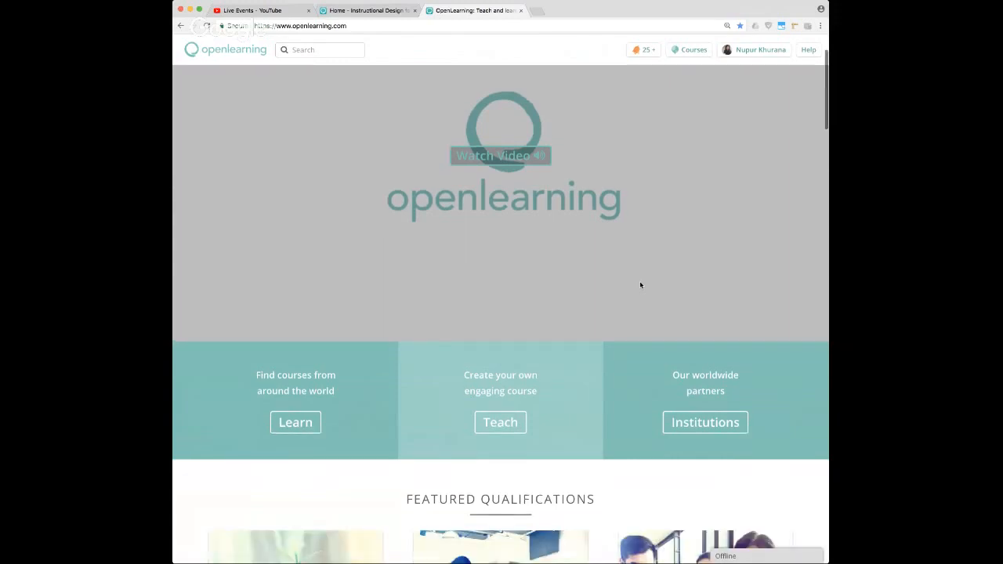
scroll(640, 285, down, 1)
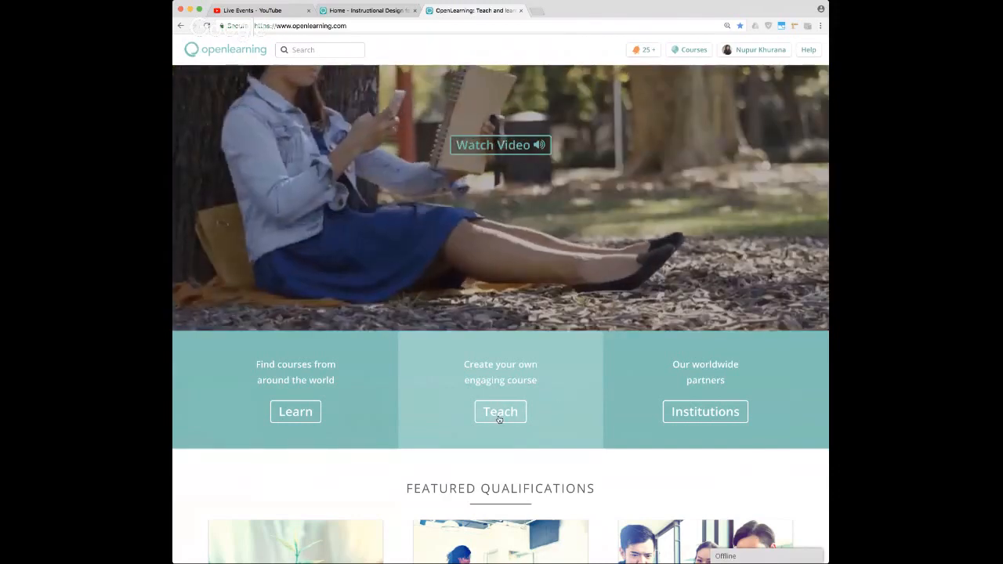
click(499, 415)
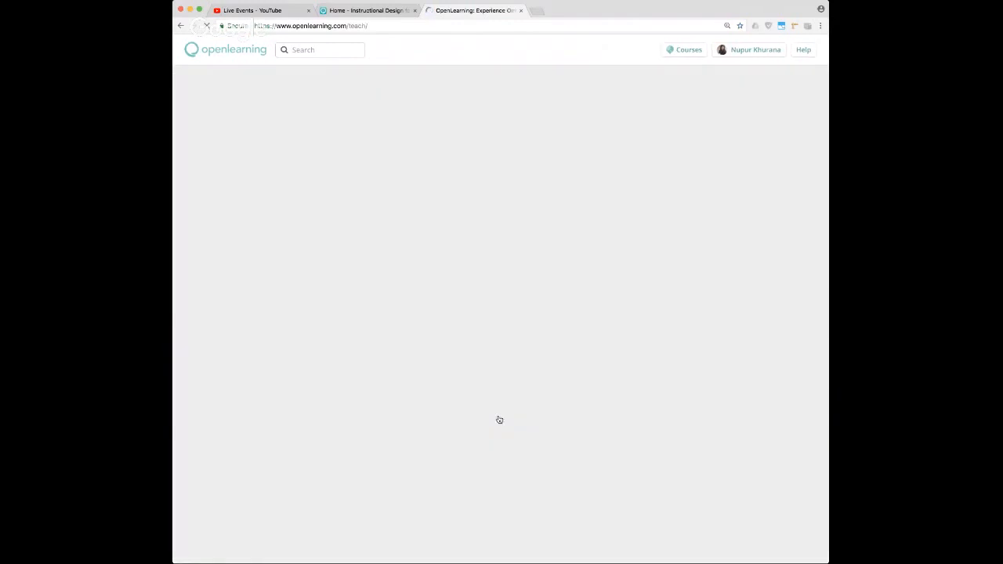
scroll(500, 420, down, 1)
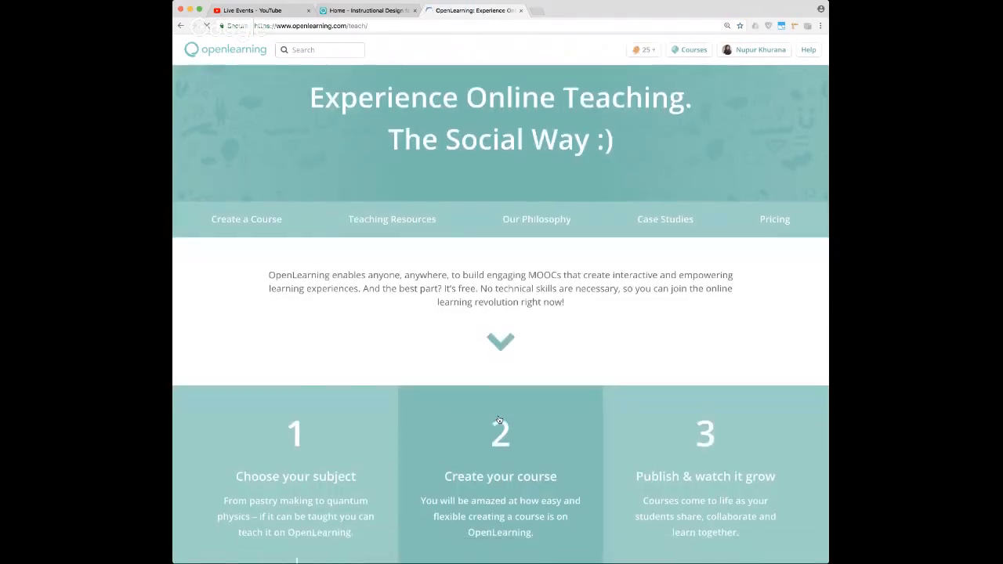
scroll(500, 423, down, 5)
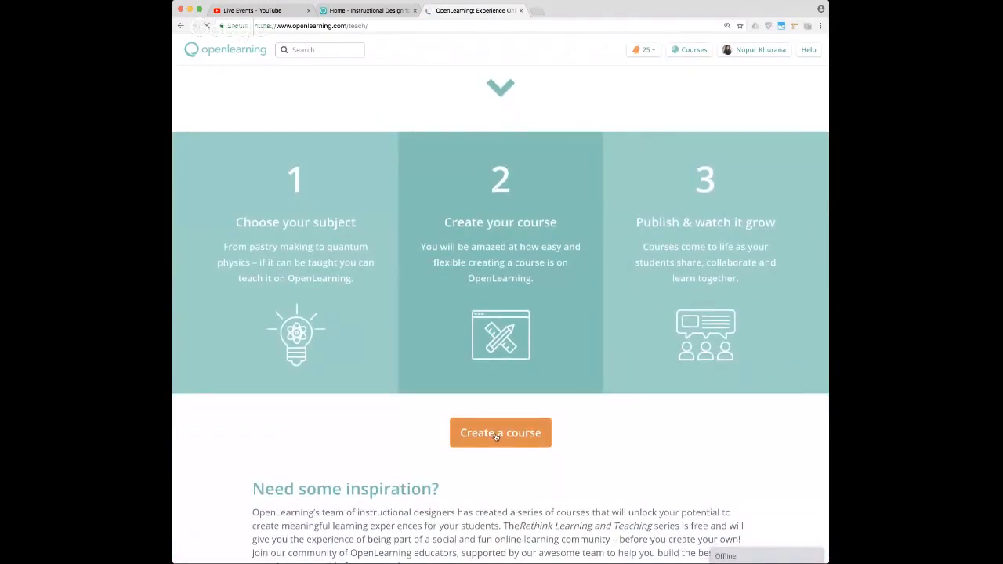
click(496, 435)
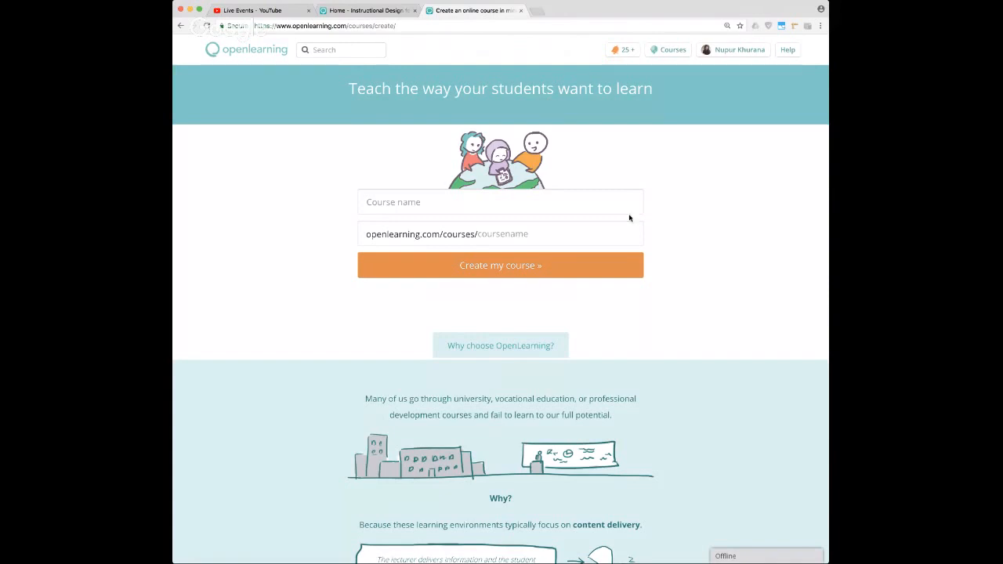
Create a new course named "Travel Photography For Beginners" with the matching course address travel-photography-for-beginners
click(530, 197)
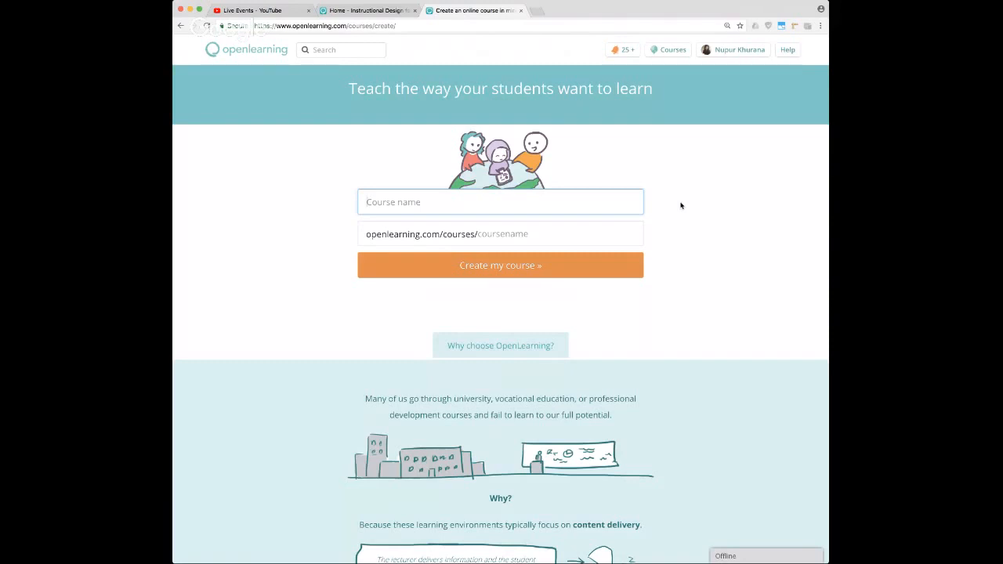
text(Travel be)
key(BackSpace)
key(BackSpace)
key(BackSpace)
text(Photo)
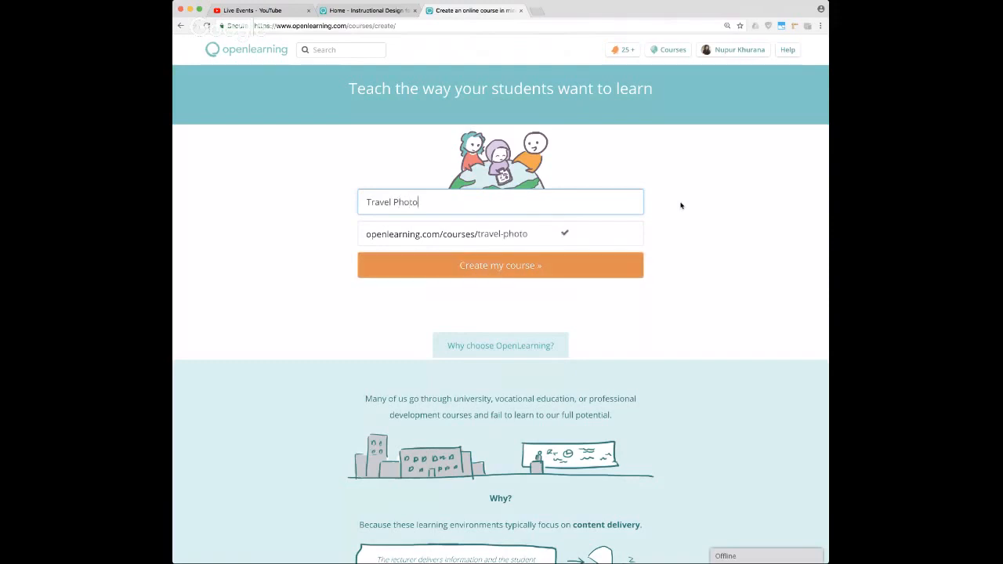
text(graphy For bEG)
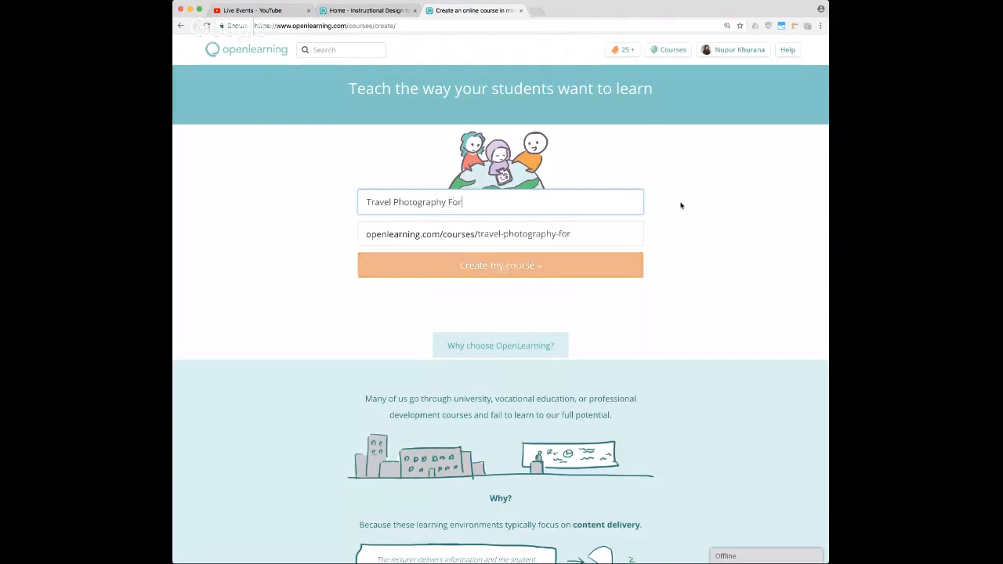
key(BackSpace)
key(BackSpace)
key(BackSpace)
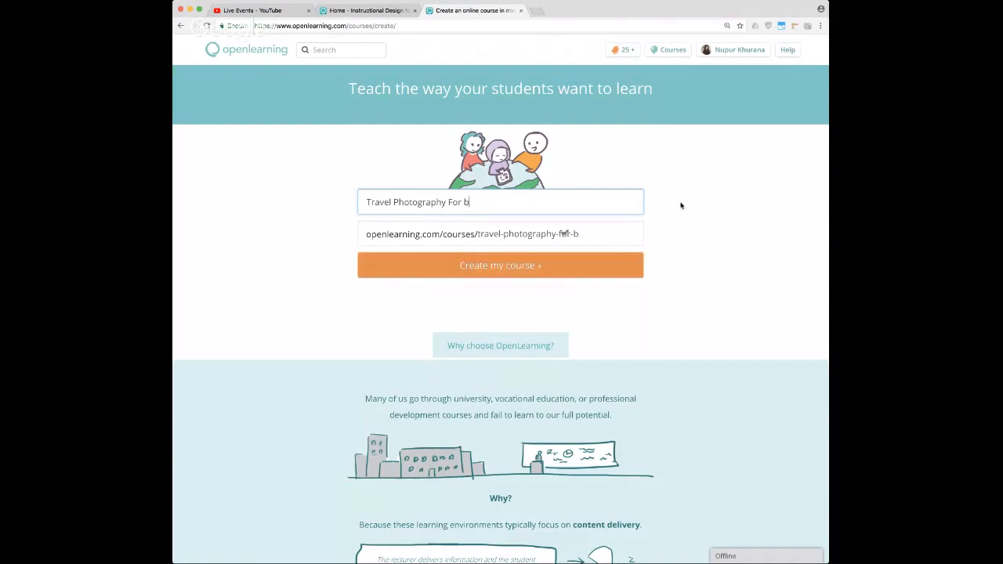
text(Beginners)
mouse_move(567, 236)
click(508, 267)
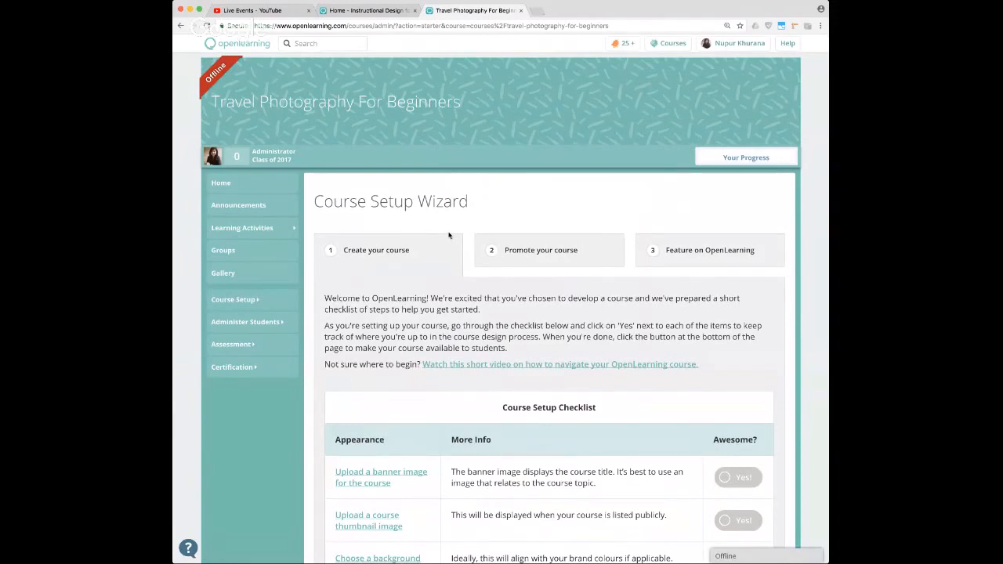
Enlarge the Course Setup Wizard page and widen the browser window so the whole page fits
scroll(456, 226, up, 1)
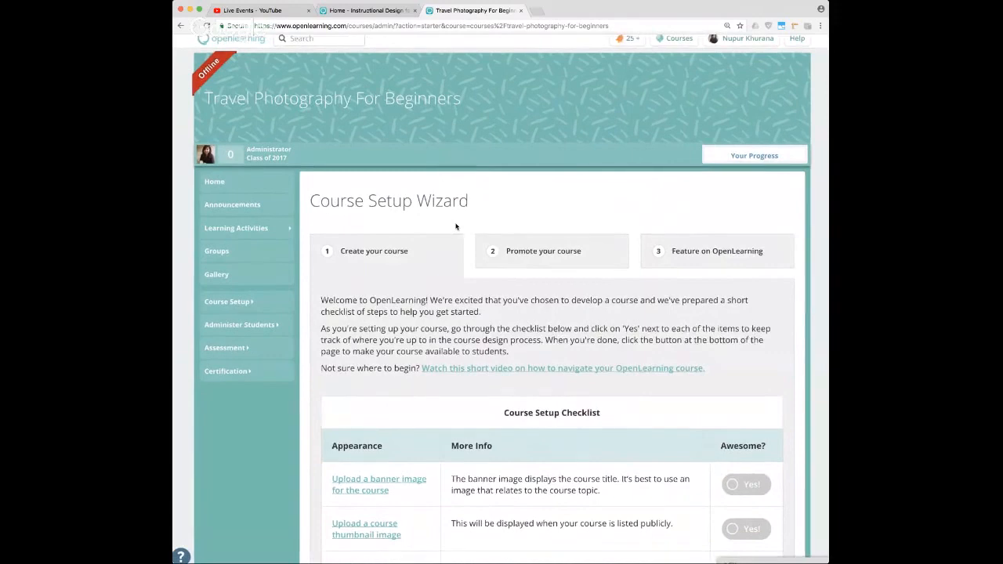
scroll(457, 226, up, 3)
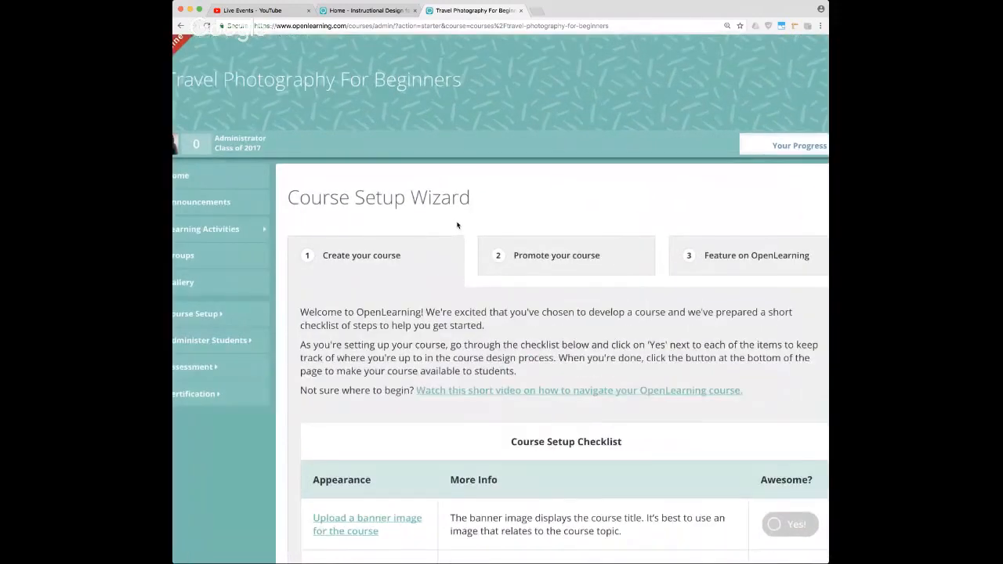
drag(825, 562, 885, 561)
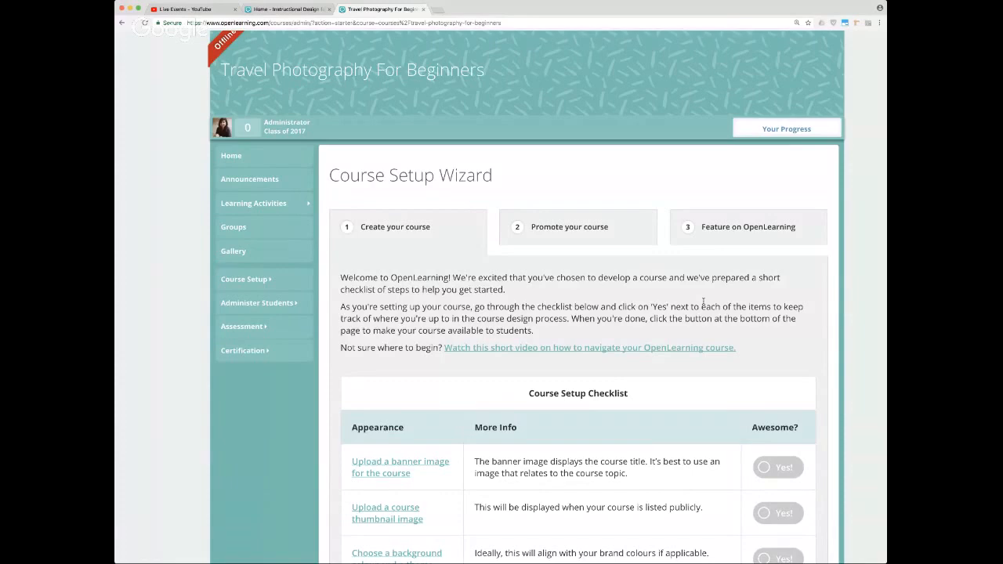
Examine the Appearance and Learning Design items of the Course Setup Checklist and the Yes! marks for tracking each item
scroll(703, 301, up, 2)
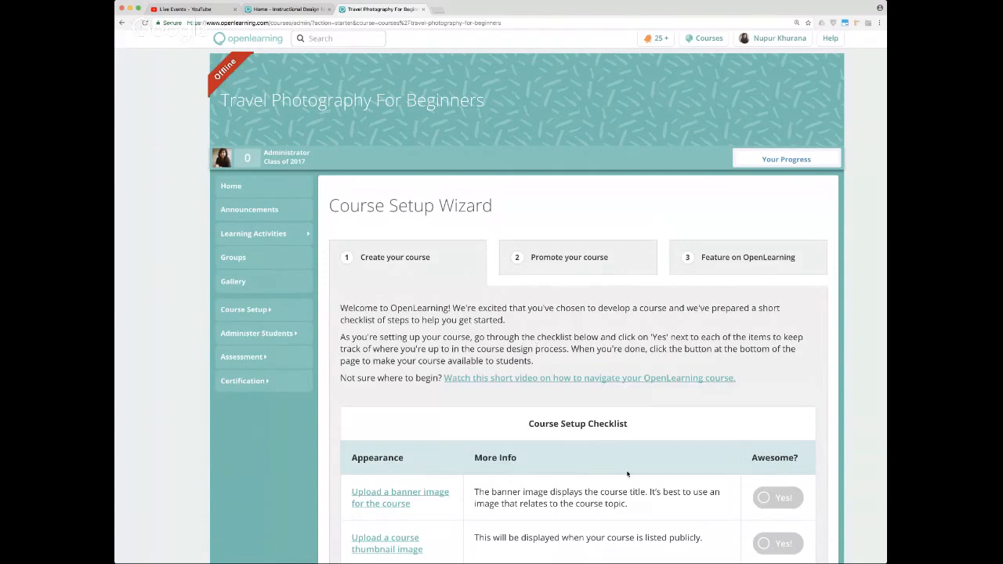
scroll(627, 473, up, 1)
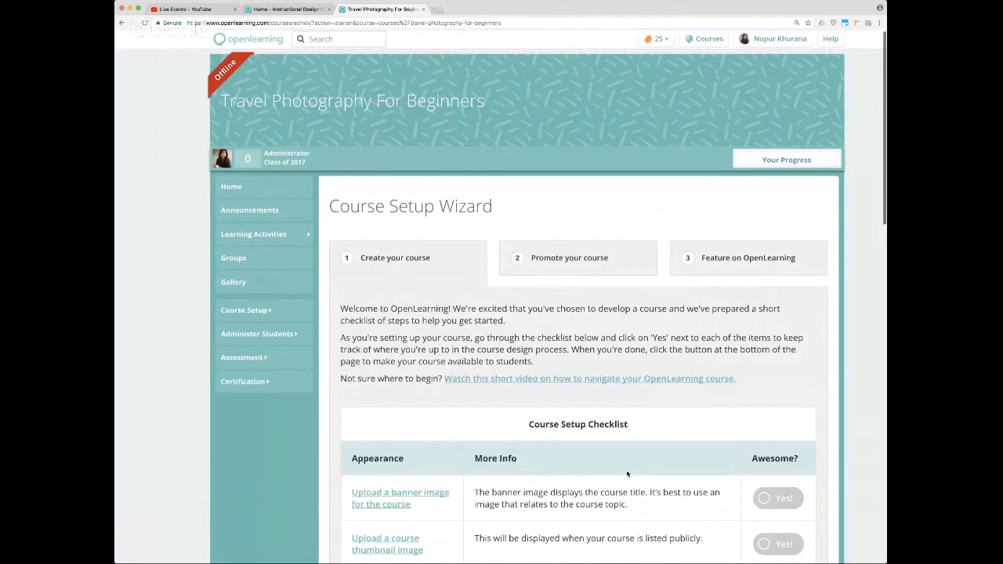
scroll(627, 474, down, 3)
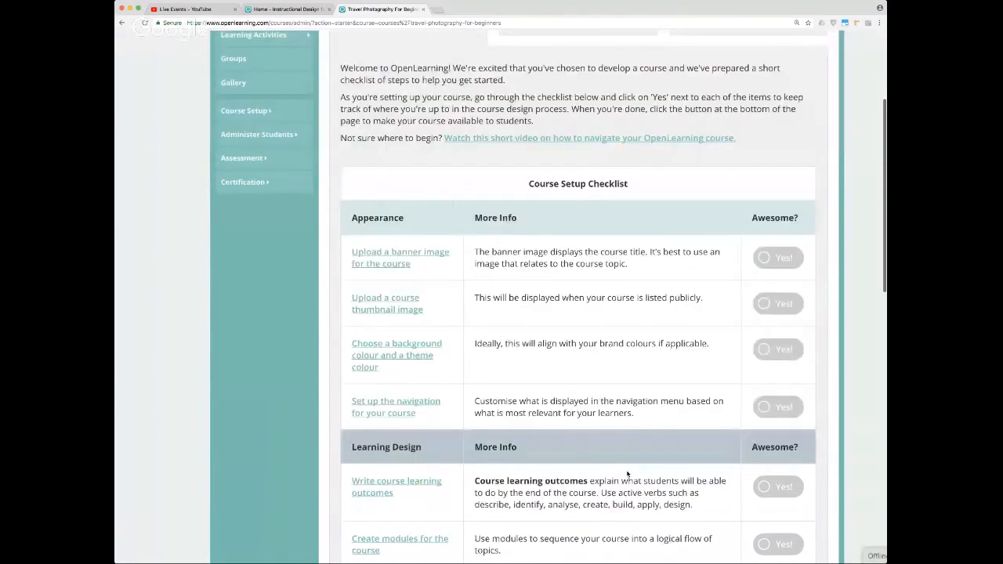
scroll(627, 474, down, 1)
scroll(627, 474, up, 1)
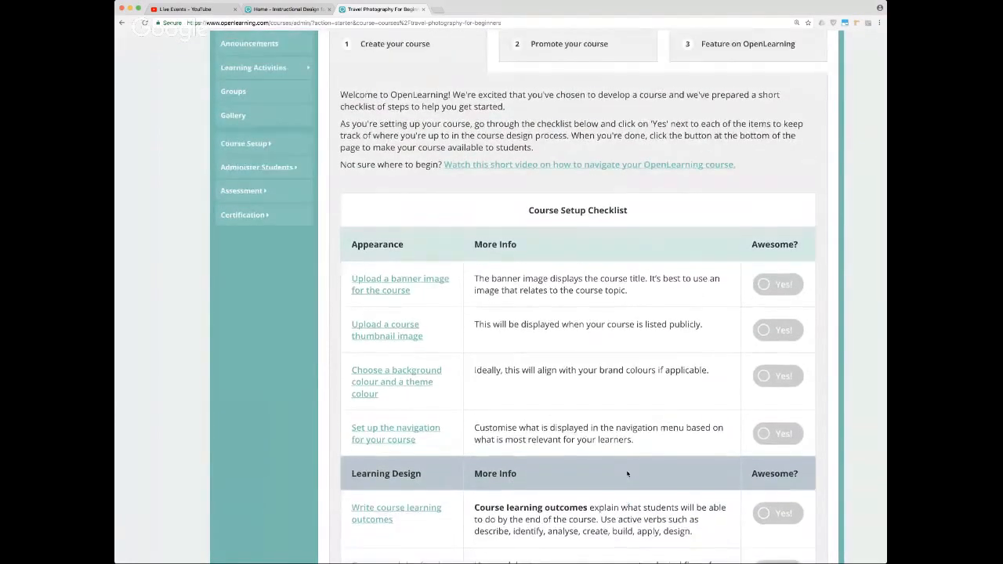
scroll(627, 473, down, 1)
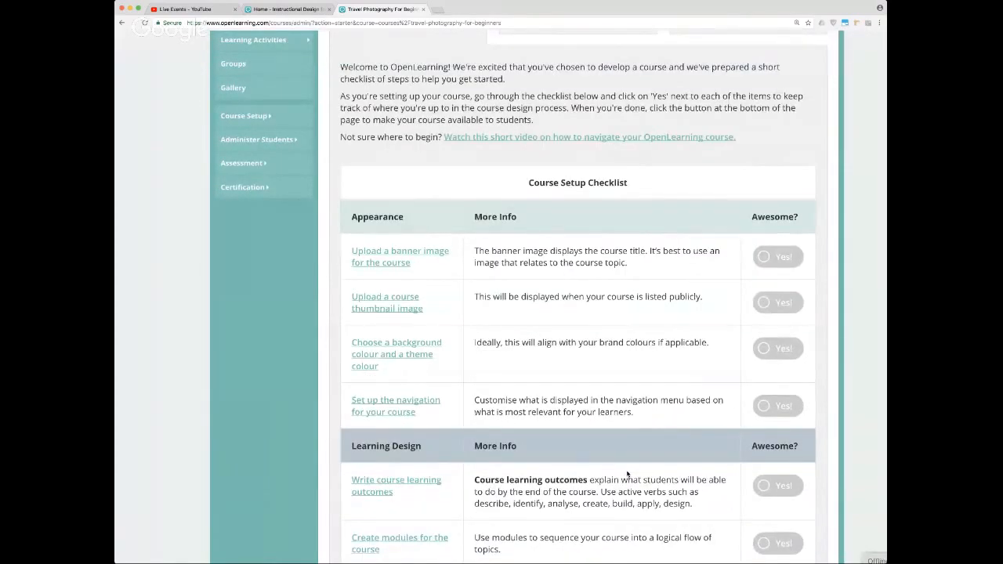
scroll(627, 474, down, 1)
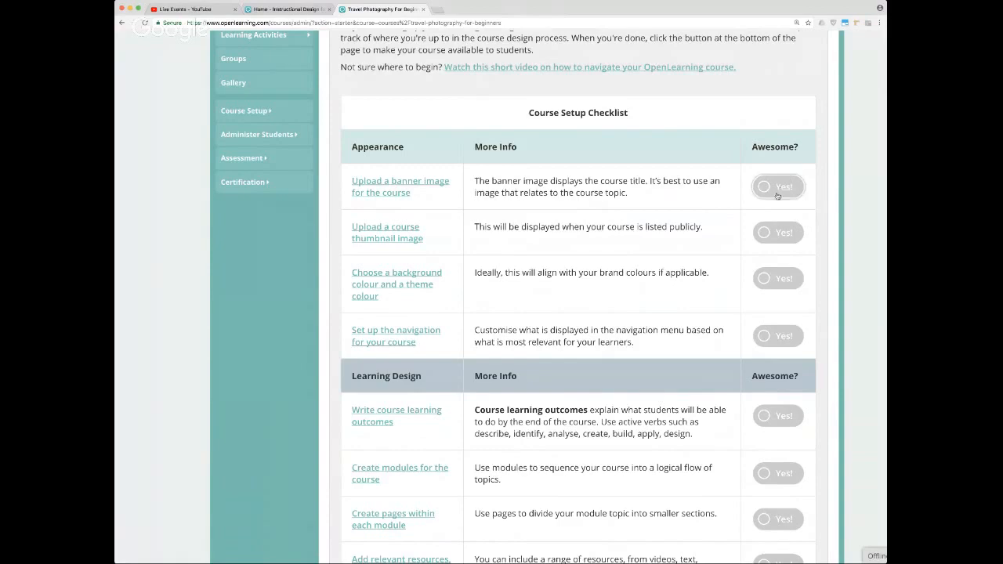
scroll(778, 286, up, 3)
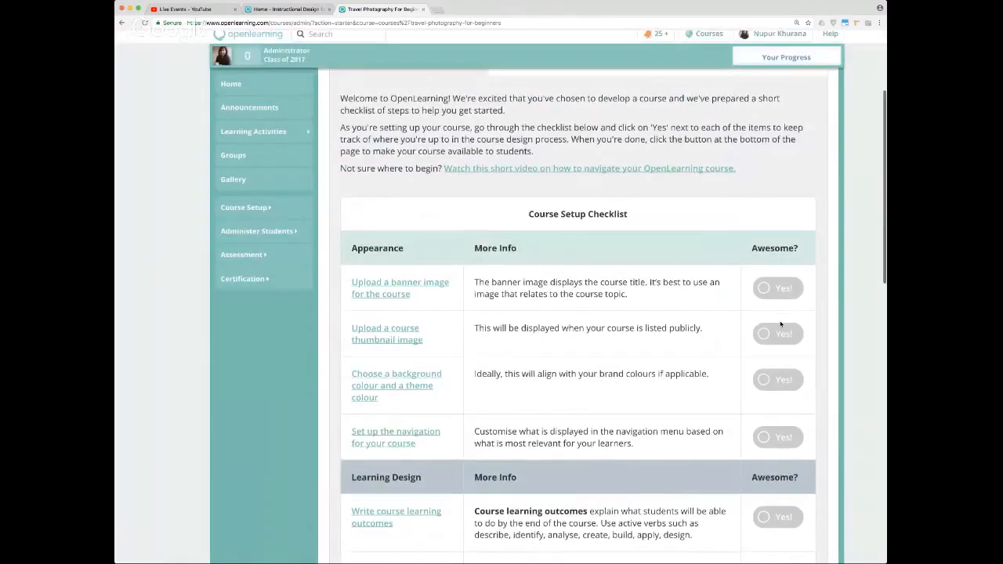
scroll(781, 324, down, 10)
scroll(781, 324, up, 7)
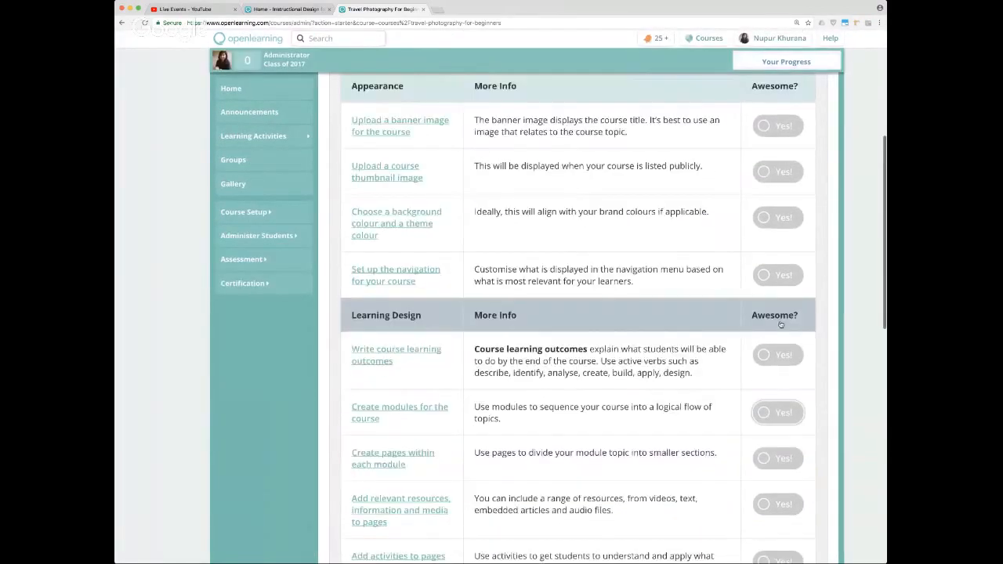
Look over the Course Setup options, enlarge the page and open the course's Outcomes settings
scroll(781, 324, up, 5)
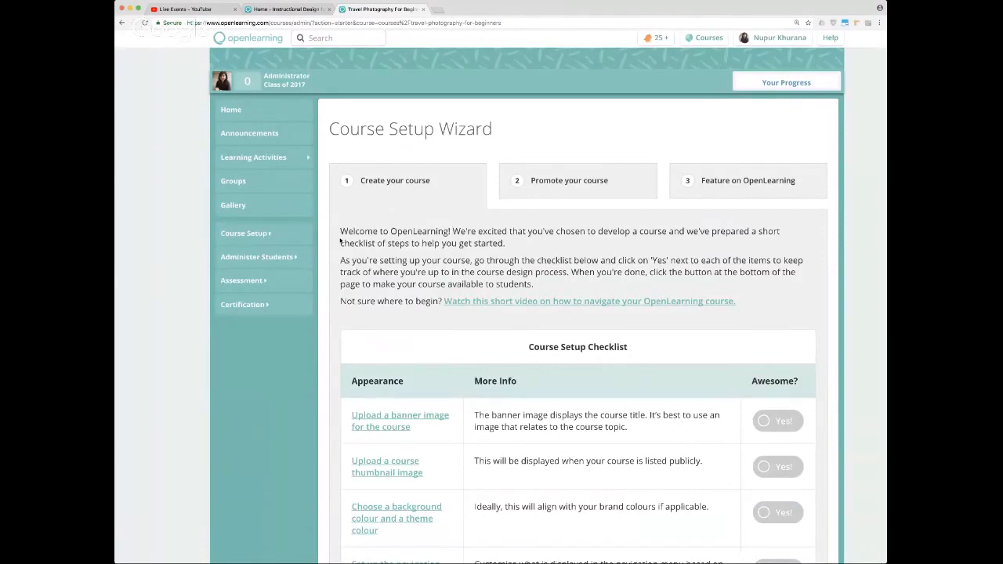
scroll(340, 242, up, 2)
click(247, 251)
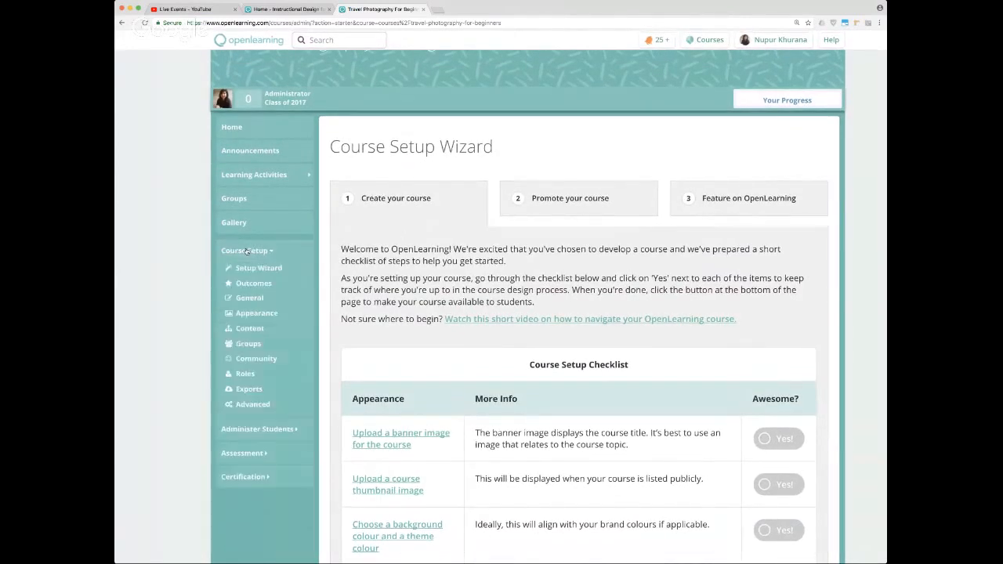
click(247, 250)
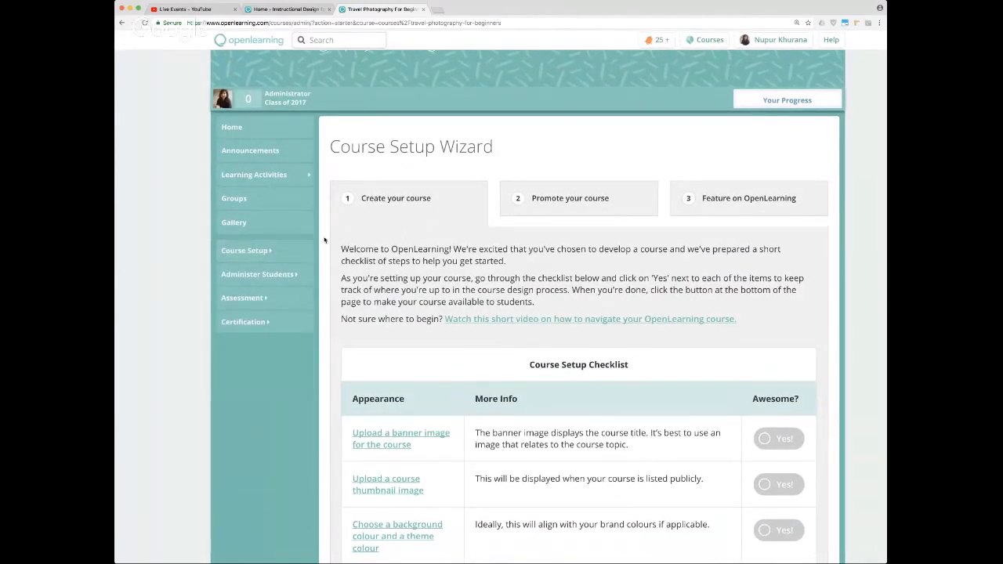
scroll(324, 240, down, 1)
scroll(325, 240, up, 1)
key(super+plus)
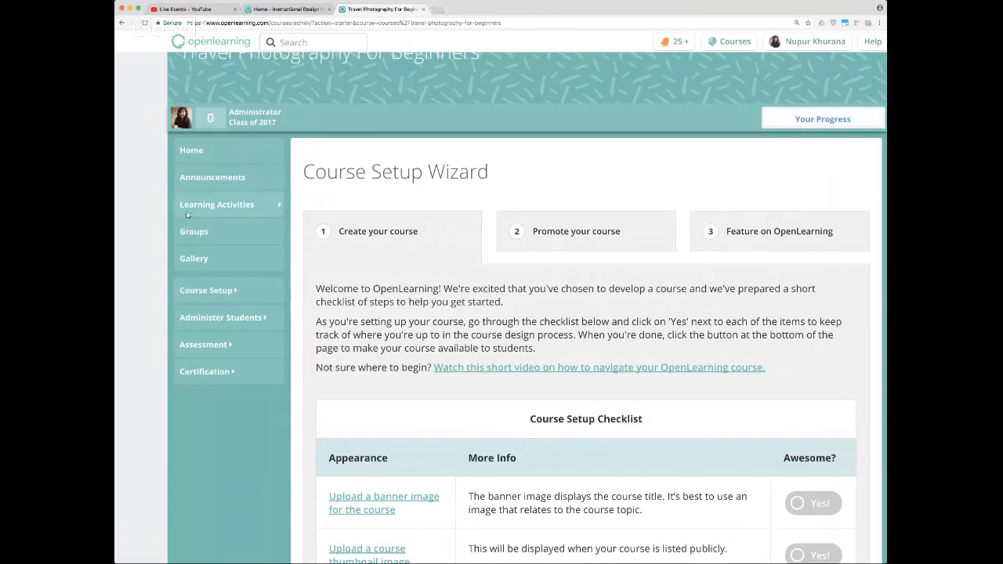
click(206, 304)
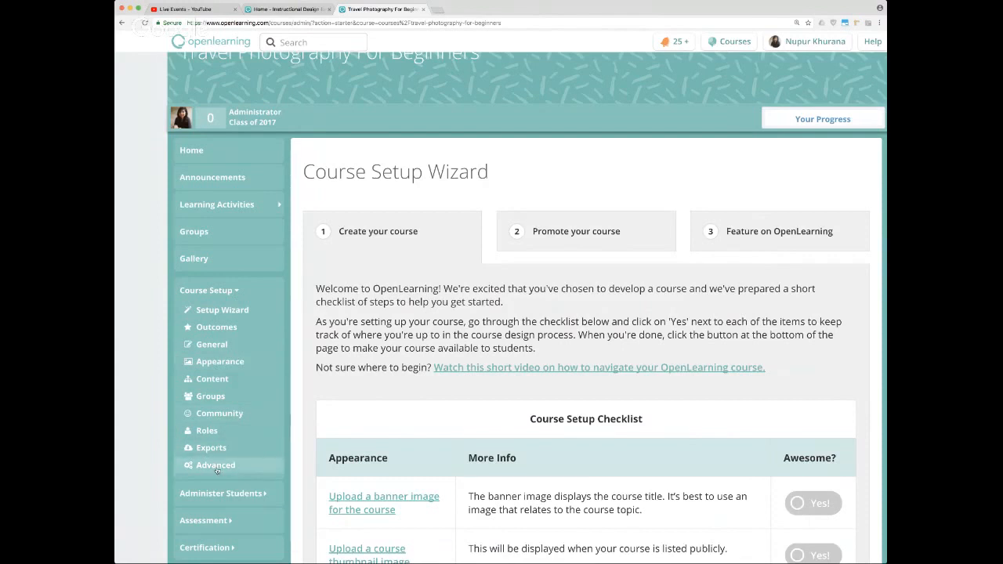
click(216, 335)
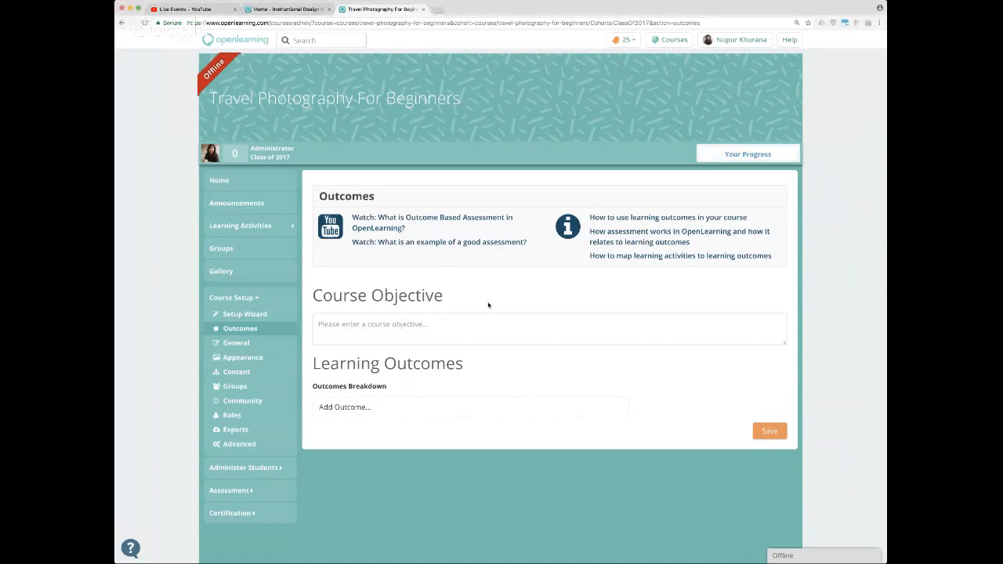
Enter the course objective "To apply photography principles of different settings, lighting, and other external factors to result in travel photos that tell beautiful stories."
click(395, 330)
text(To apply photography principles of different settings, lighting, and other external factors to result in travel photos that tell beautiful stories.)
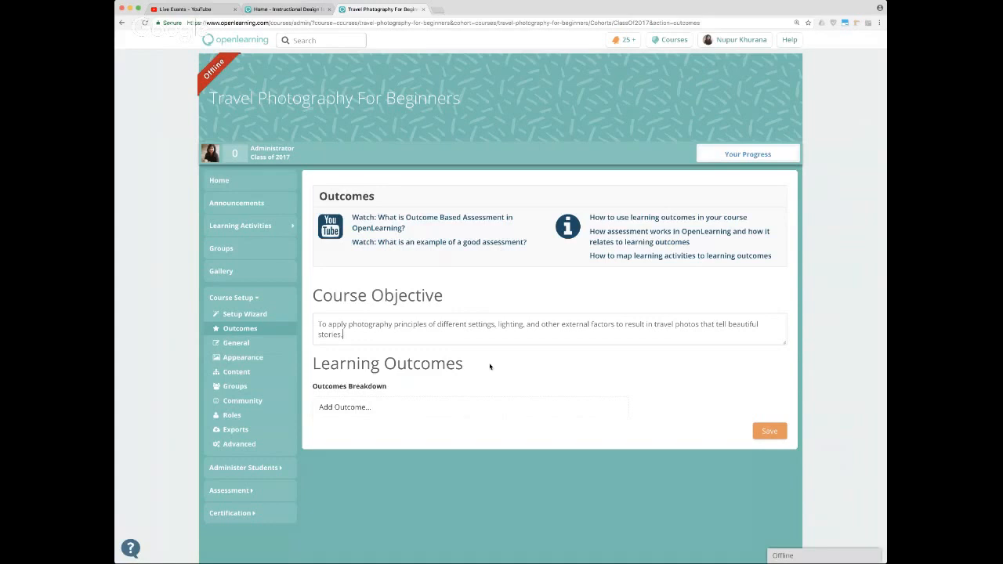
scroll(490, 367, down, 1)
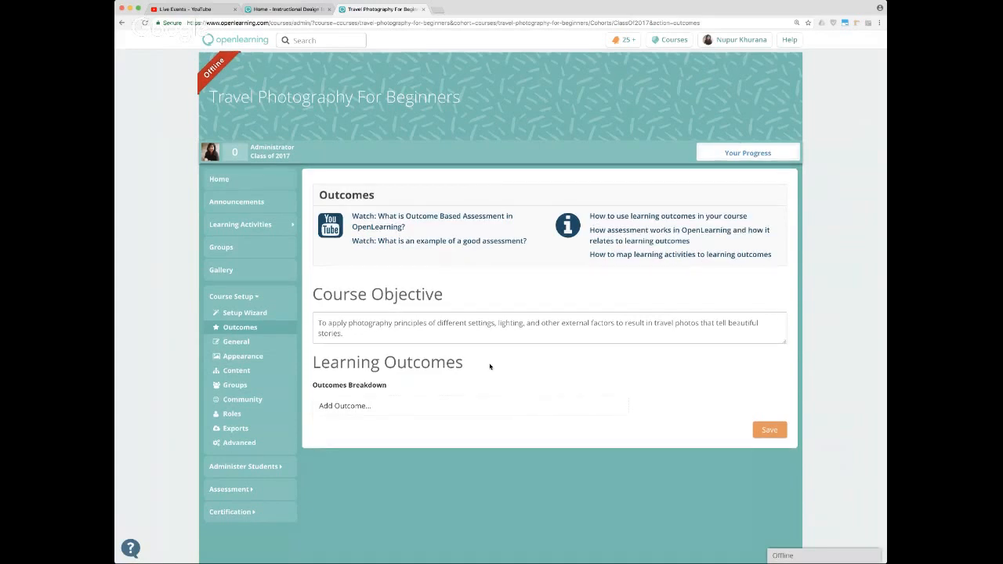
Add three learning outcome entries and describe the first as "Know your photo equipment and learn how to safeguard it while traveling."
click(424, 406)
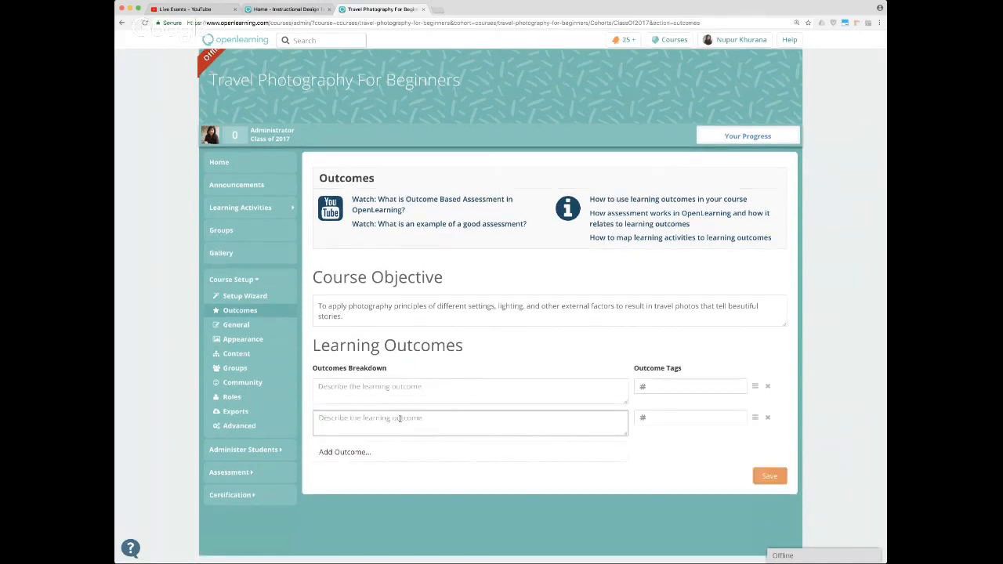
click(347, 453)
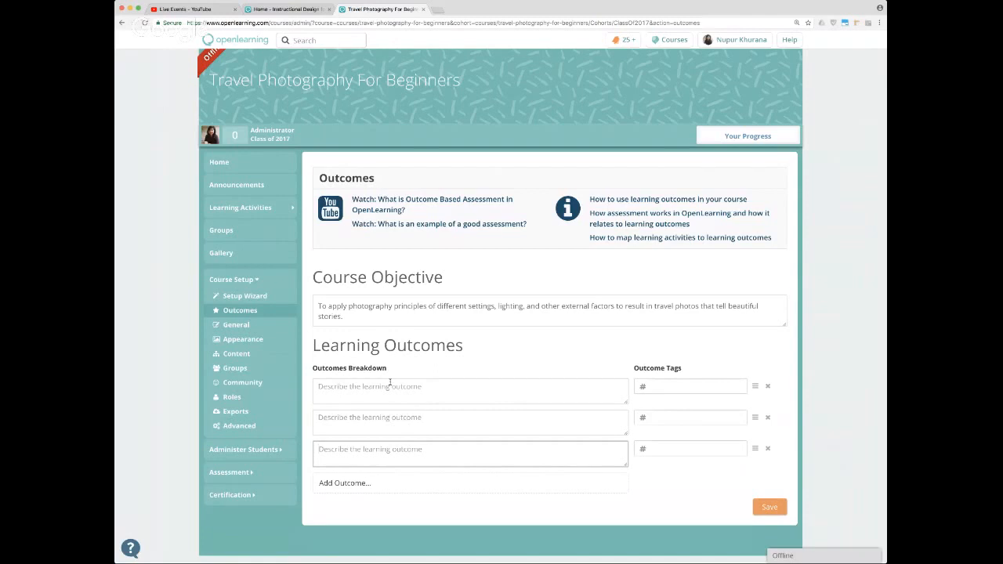
key(super+Tab)
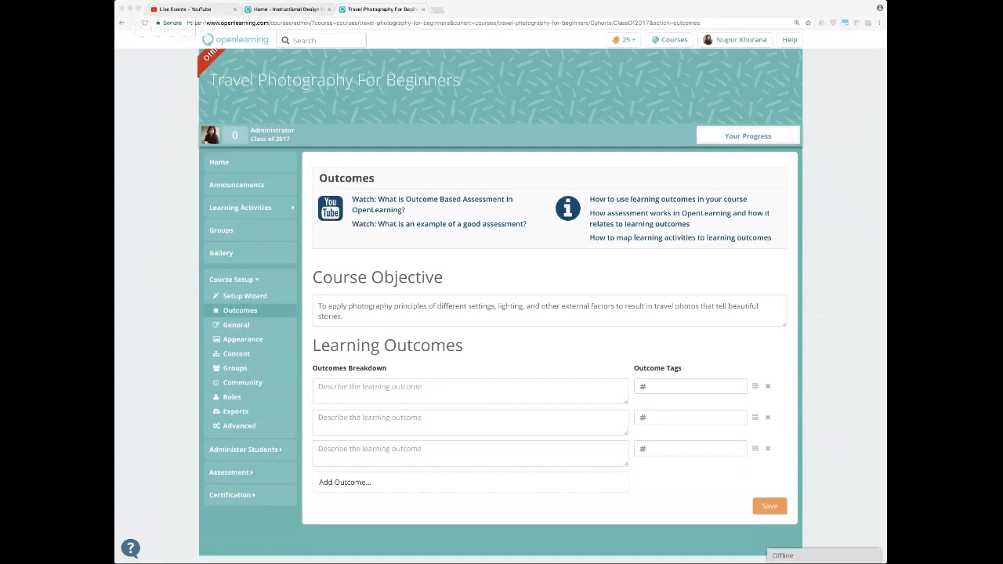
key(super+Tab)
click(424, 388)
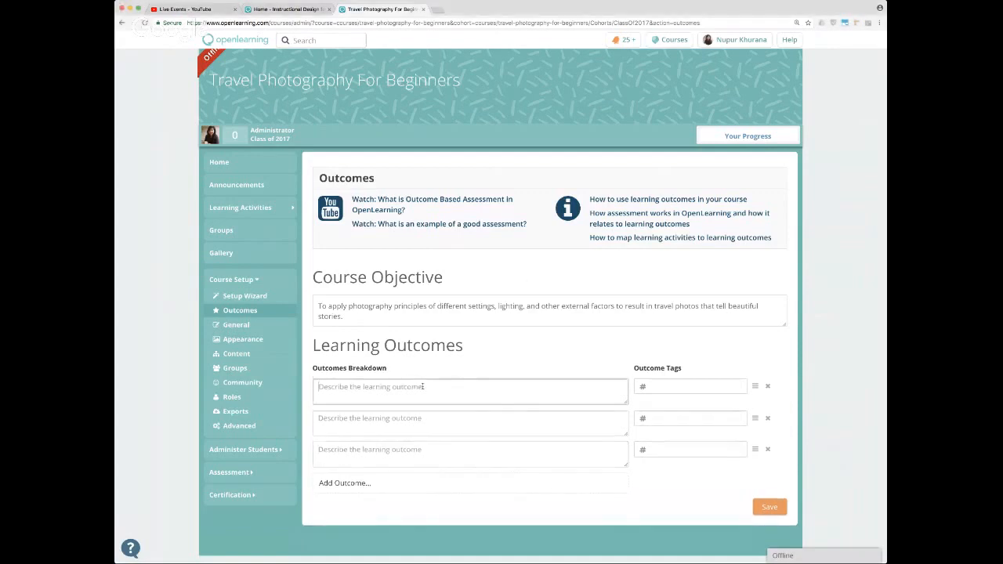
text(Know your photo equipment and learn how to safeguard it while traveling.)
Give the first learning outcome, about photo equipment, the outcome tag "equipment"
key(super+Tab)
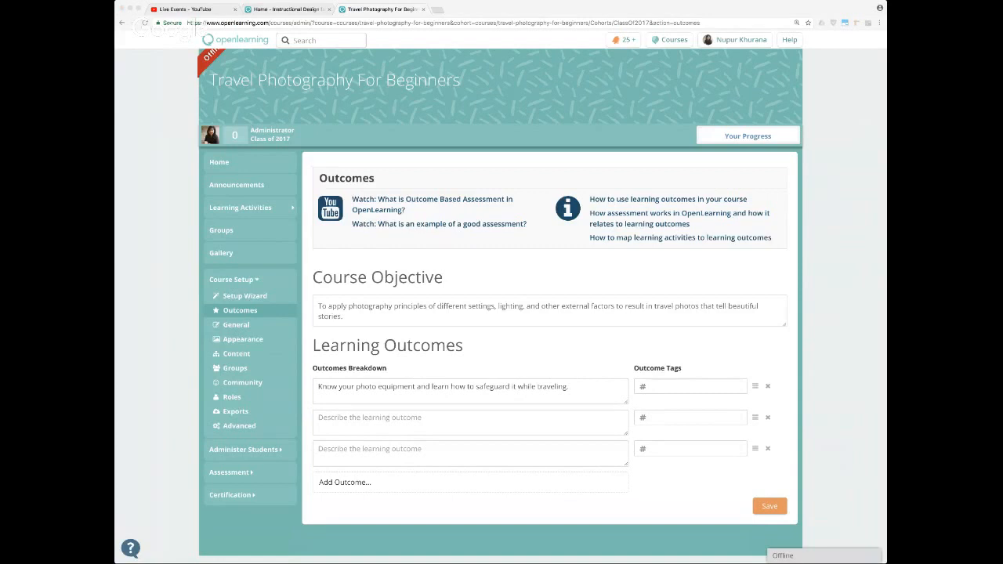
key(super+Tab)
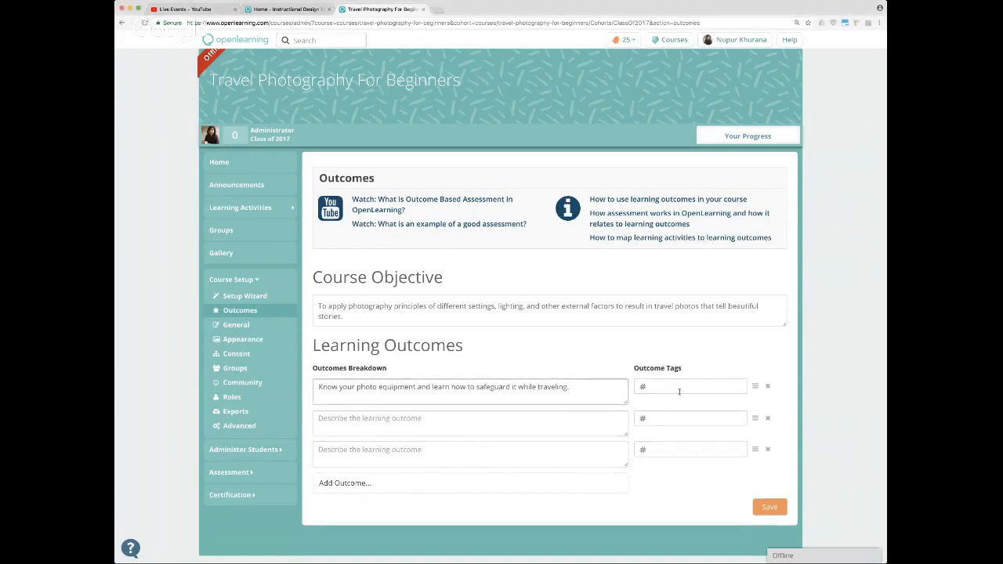
key(Tab)
text(equipment)
Describe the second learning outcome as "Take beautiful photographs in different light and environmental conditions" and tag it "photograph"
key(super+Tab)
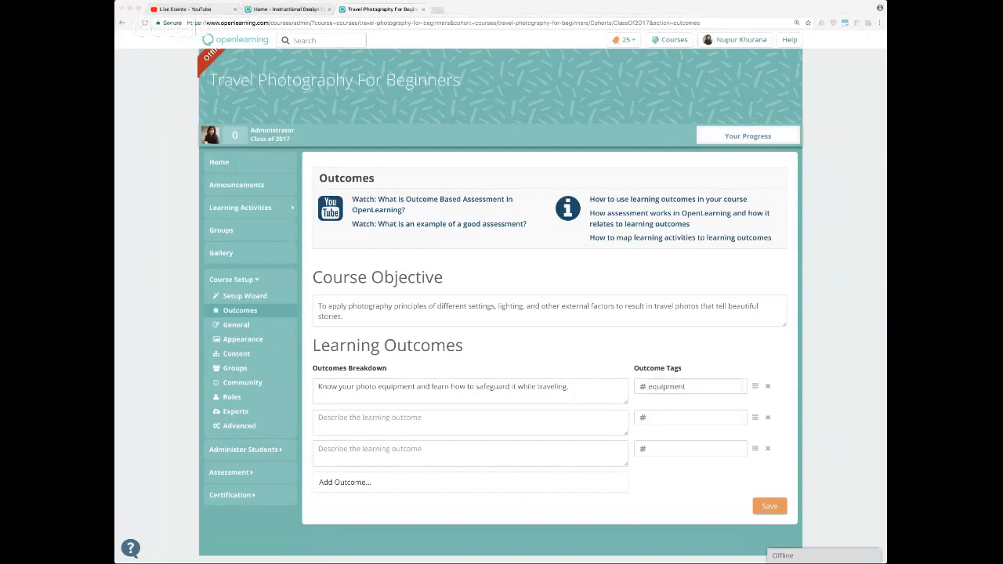
key(super+Tab)
click(369, 419)
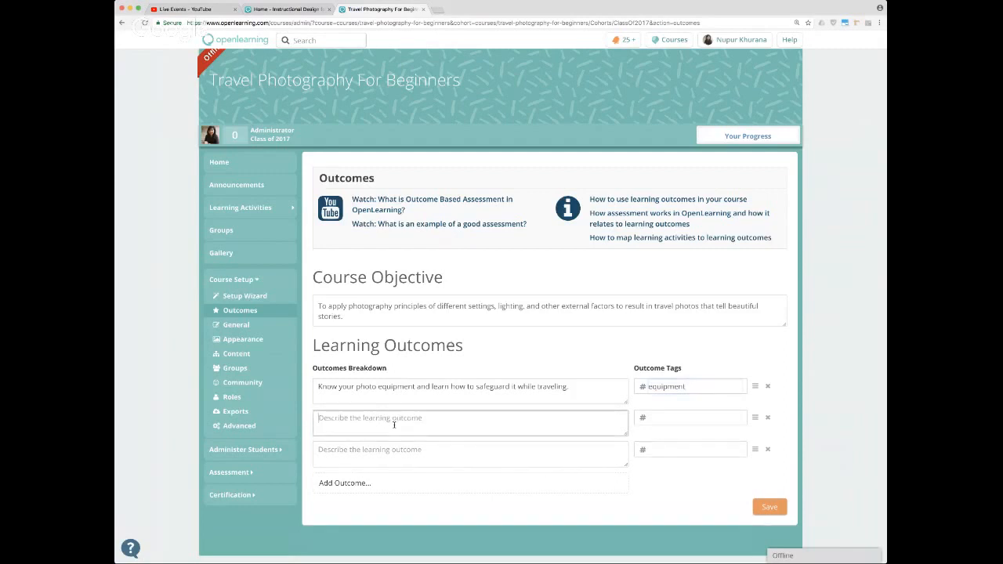
text(Take beautiful photographs in different light and environmental conditions)
key(super+Tab)
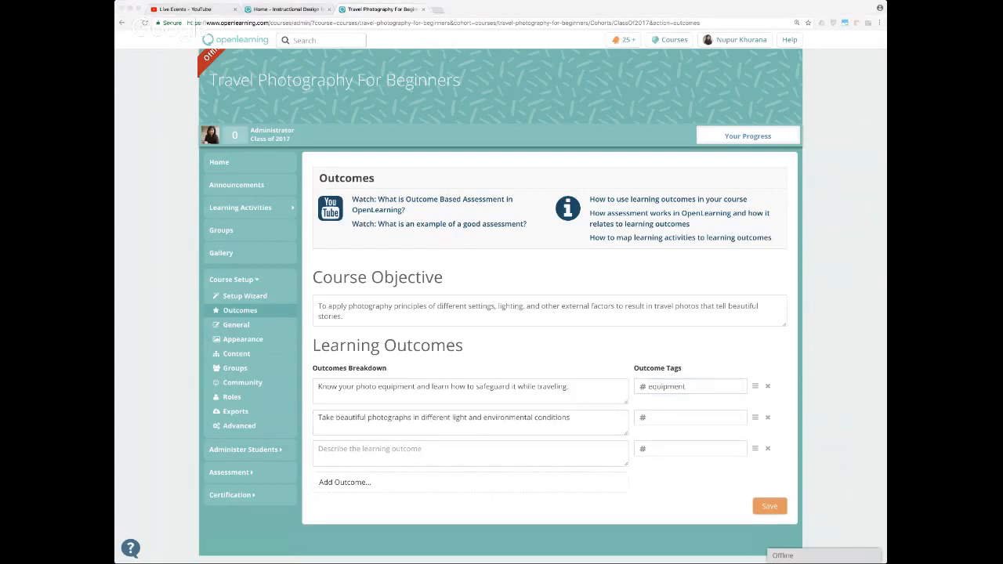
key(super+Tab)
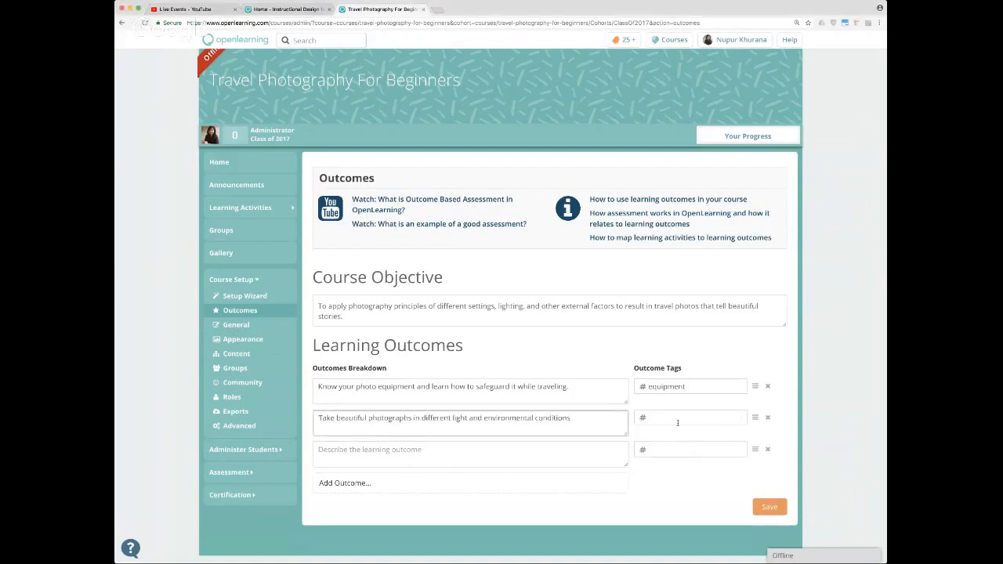
click(678, 418)
text(photograph)
Describe the third learning outcome as "Be aware of cultural considerations while photographing people and places" and tag it "culture"
key(super+Tab)
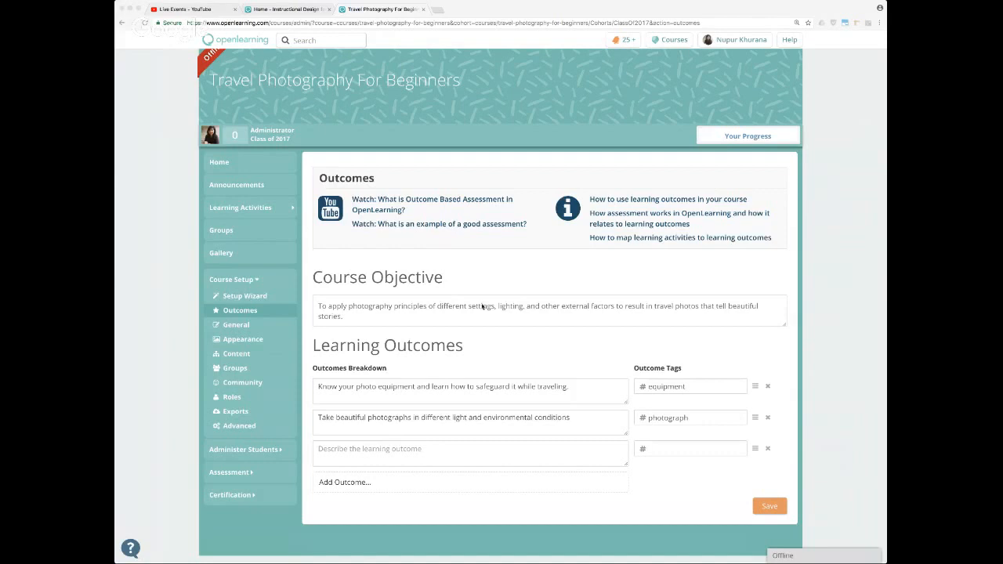
key(super+Tab)
click(398, 450)
text(Be aware of cultural considerations while photographing people and places)
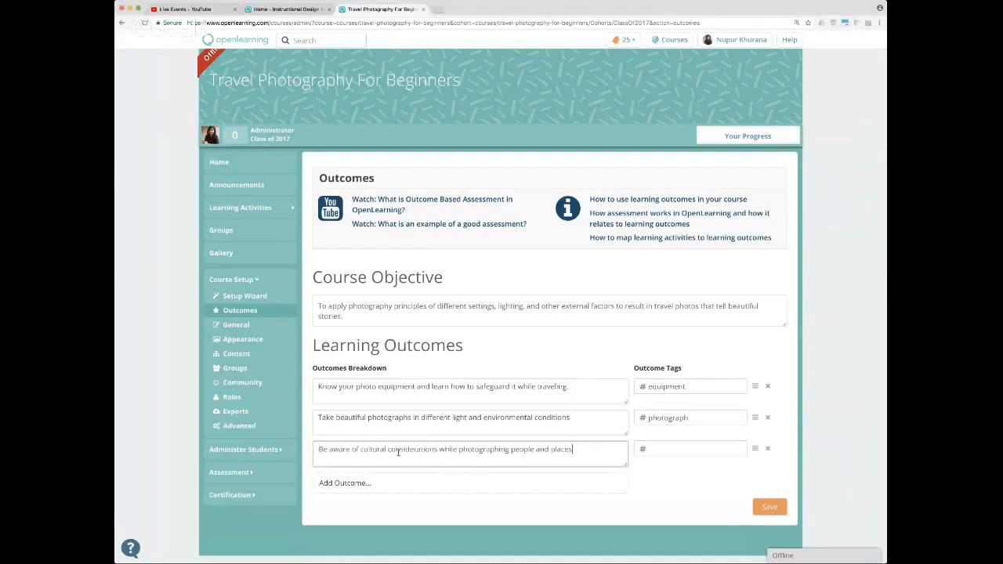
key(super+Tab)
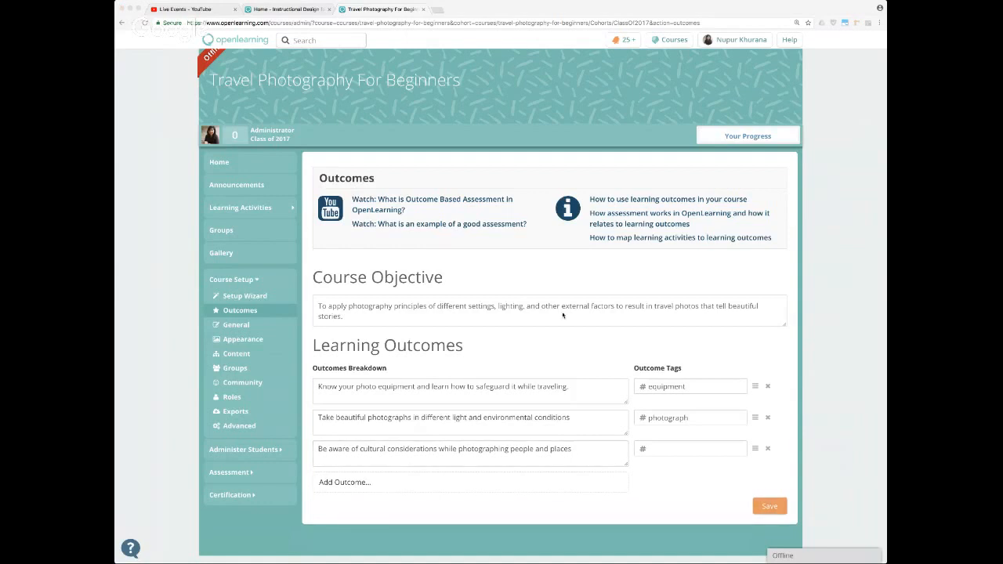
key(super+Tab)
click(684, 450)
text(culture)
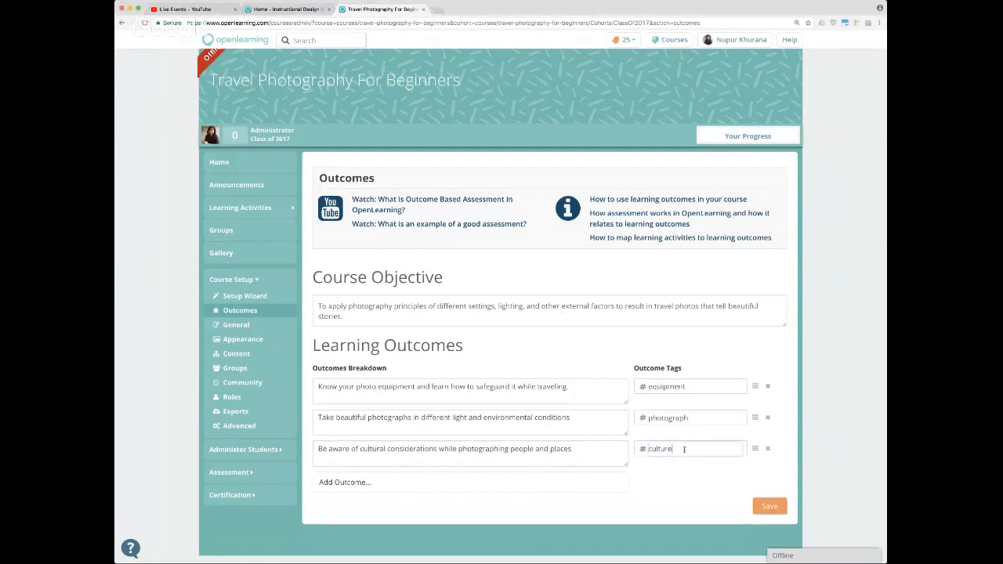
Save the learning outcomes and open the General course settings to check the course name
click(659, 505)
click(784, 506)
click(255, 325)
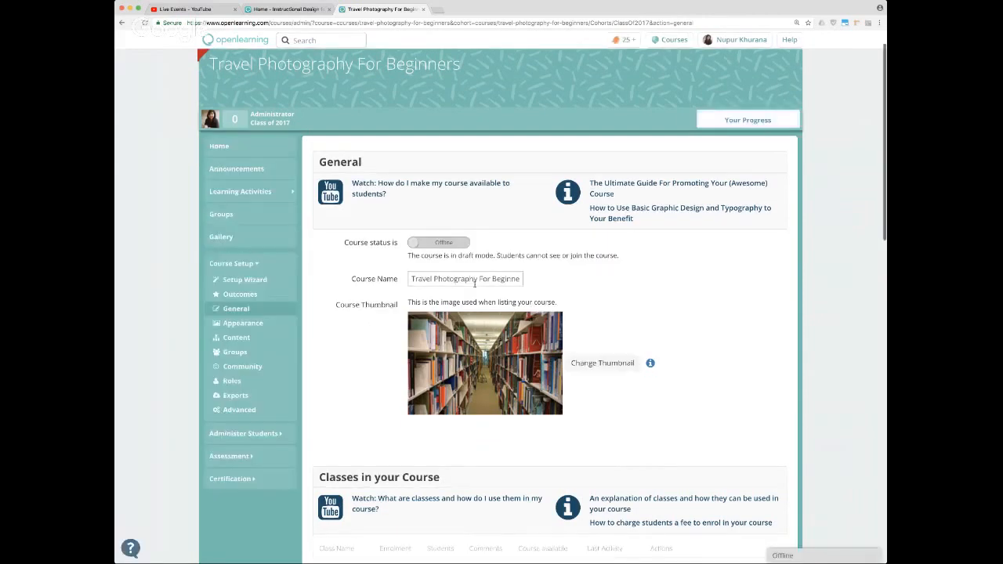
triple_click(474, 285)
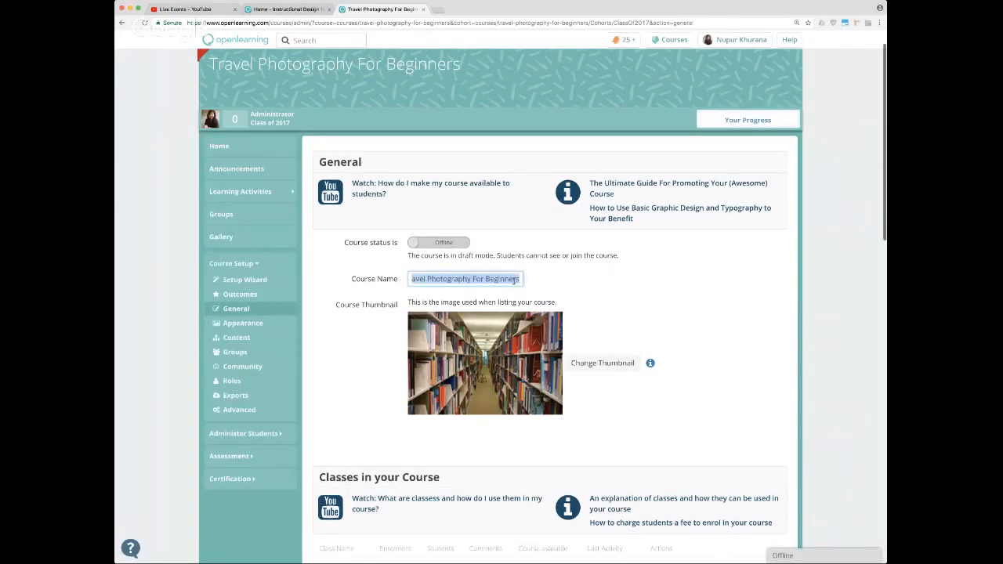
click(514, 280)
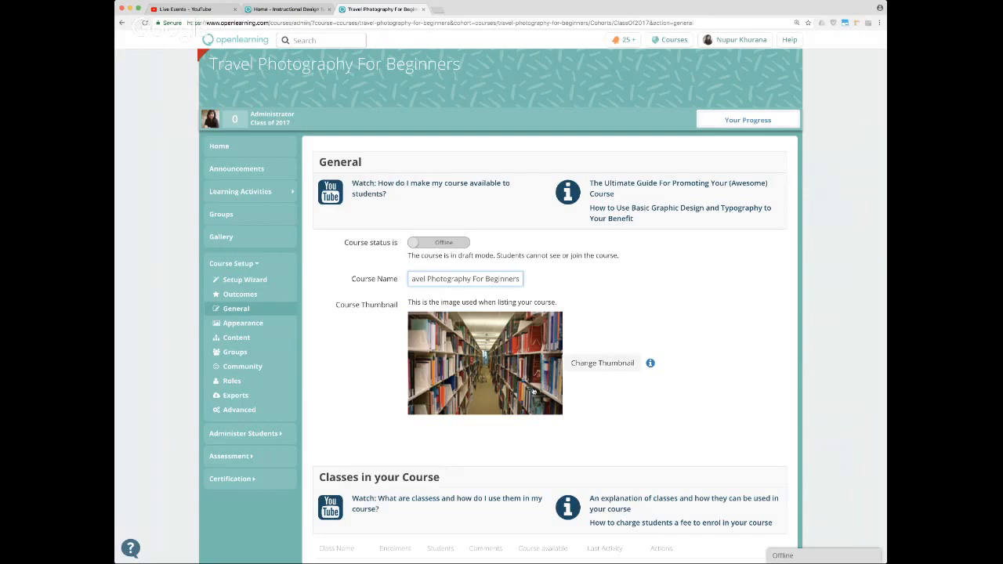
Replace the course thumbnail with the photo of a map, laptop and camera on a table
click(600, 364)
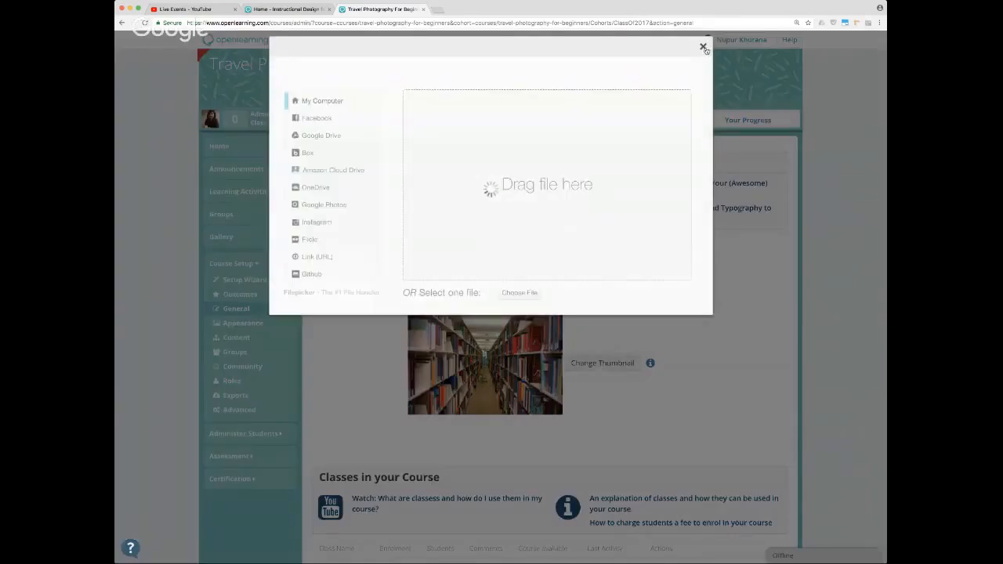
click(703, 47)
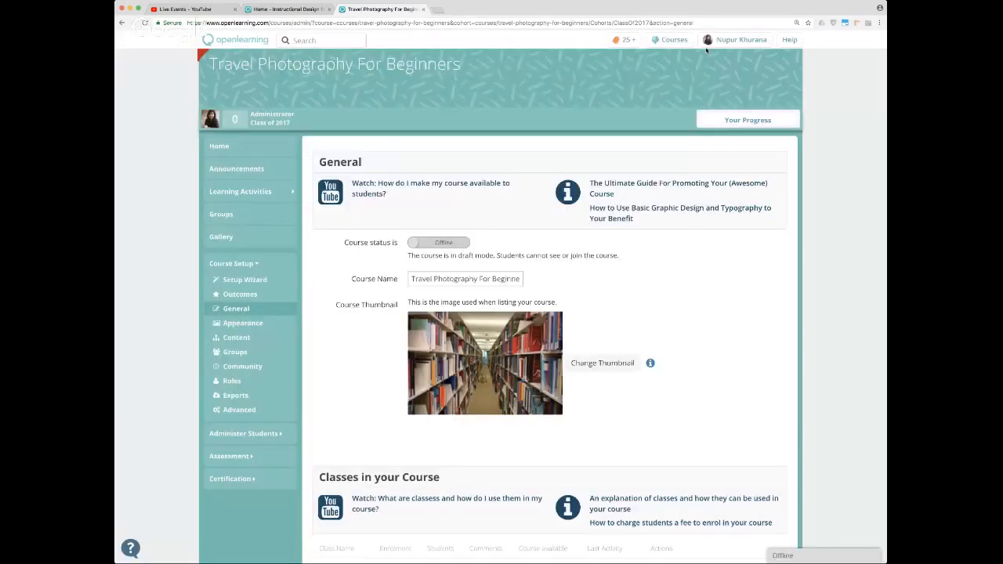
scroll(604, 249, down, 3)
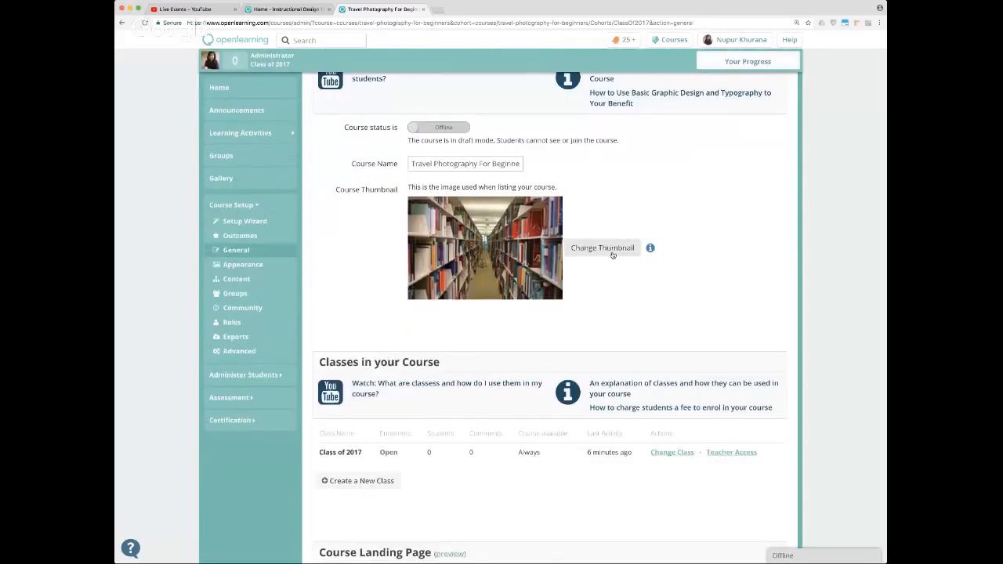
click(604, 247)
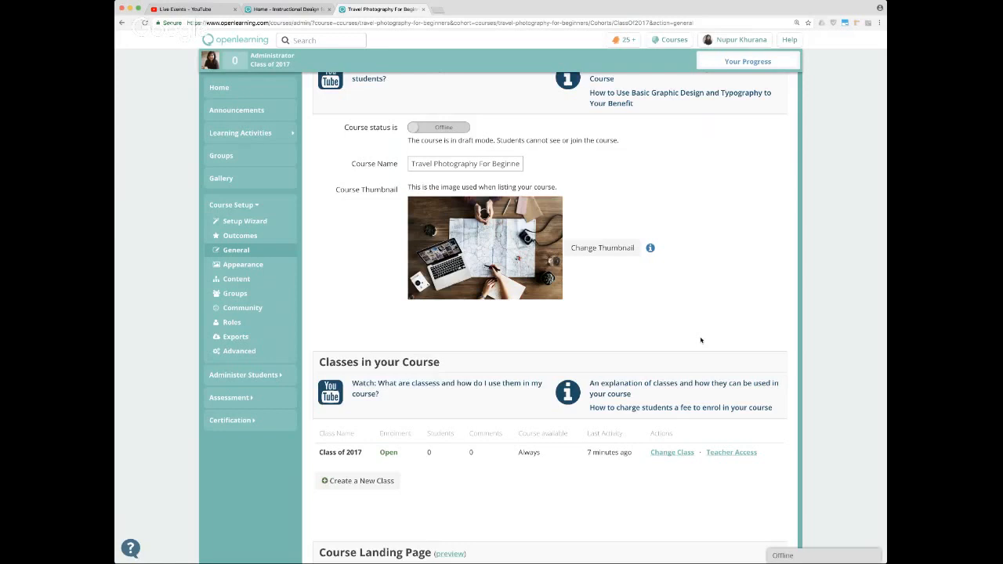
Open the Class of 2017 for editing from the Classes in your Course section
scroll(700, 340, down, 1)
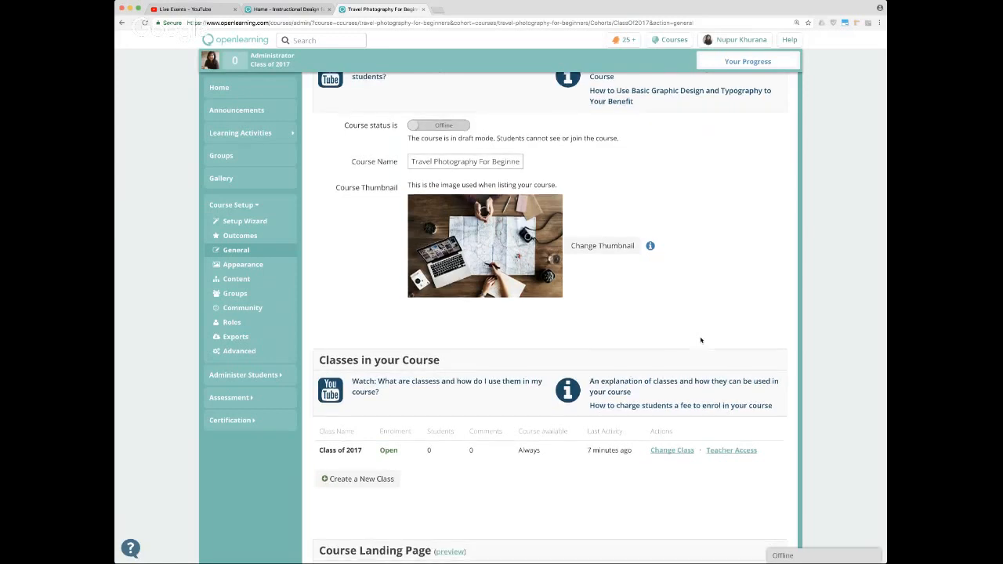
scroll(701, 341, down, 2)
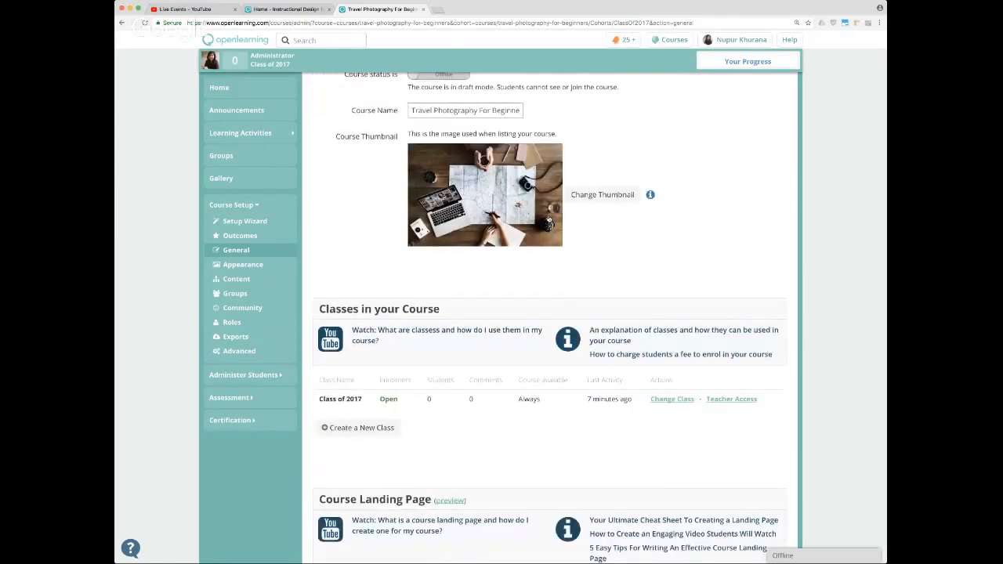
scroll(642, 296, down, 2)
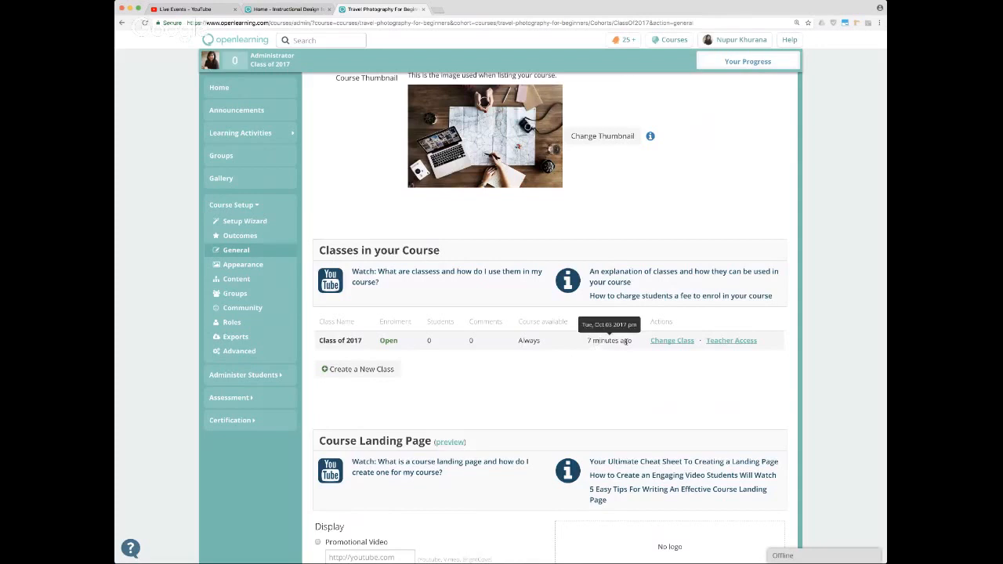
click(667, 343)
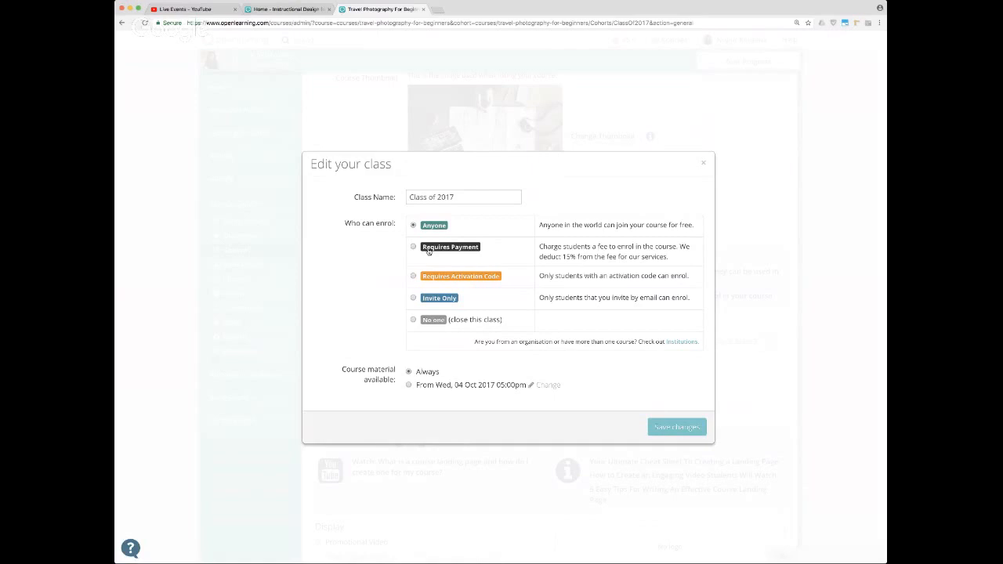
Try the Requires Payment, Requires Activation Code and Invite Only enrolment options for the Class of 2017
click(428, 250)
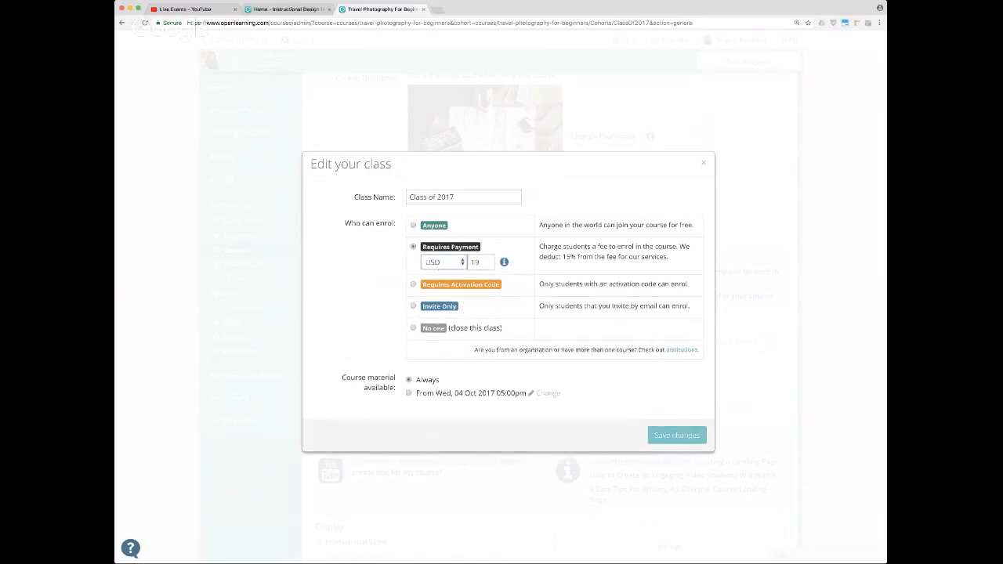
click(440, 276)
mouse_move(504, 261)
click(445, 287)
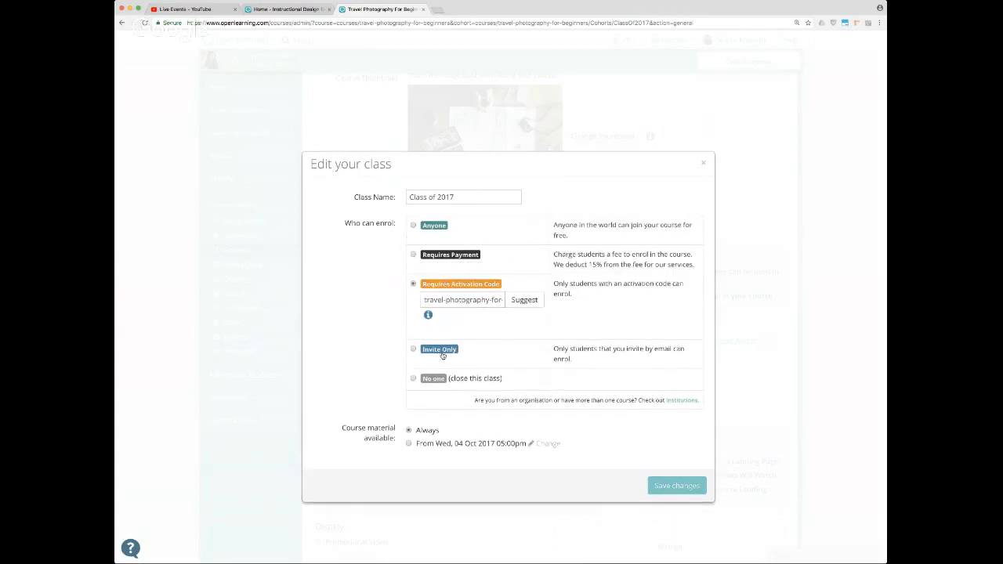
click(440, 352)
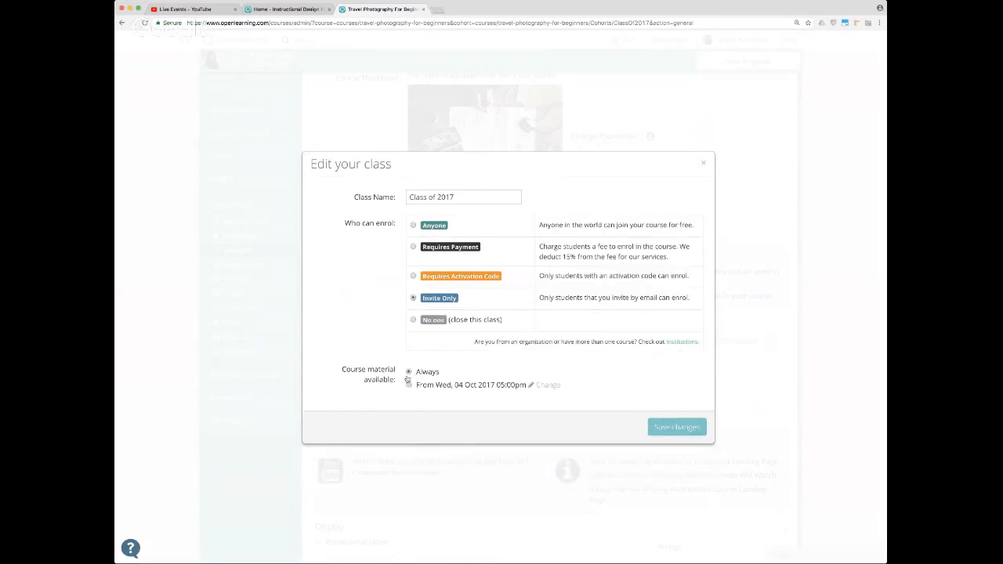
Try making the course material available from 1 November 2017 at 05:00pm, and return availability to Always
click(531, 387)
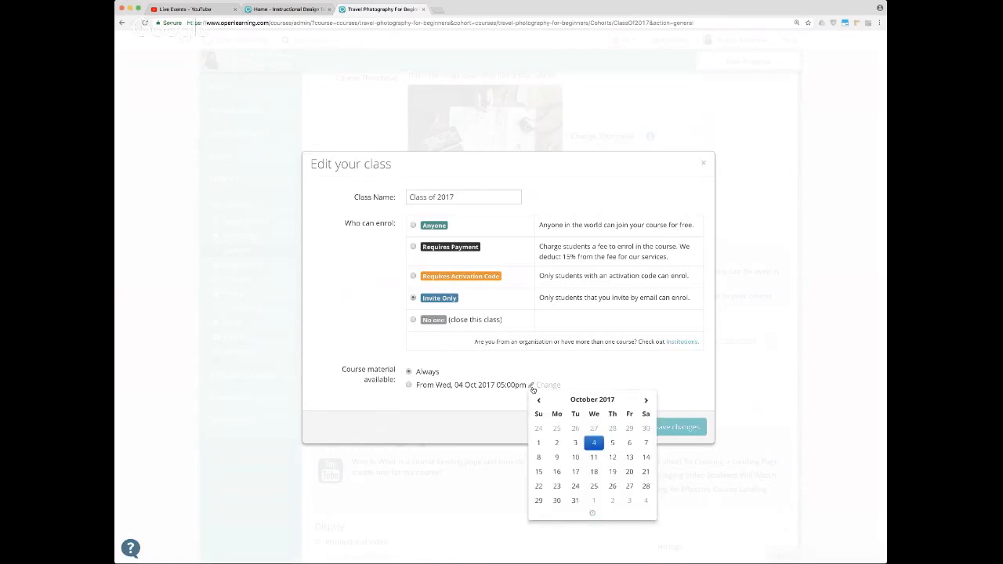
click(646, 401)
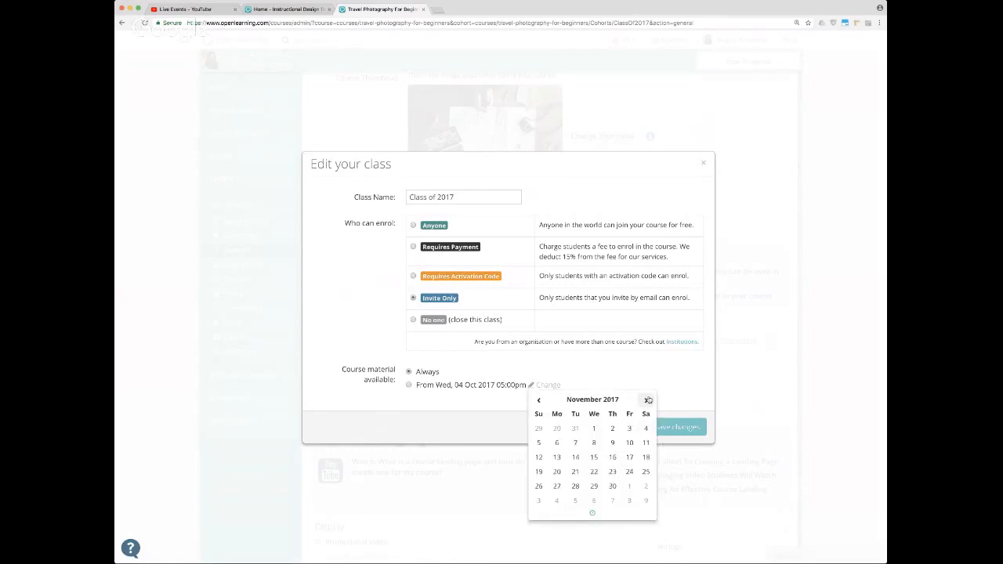
click(594, 429)
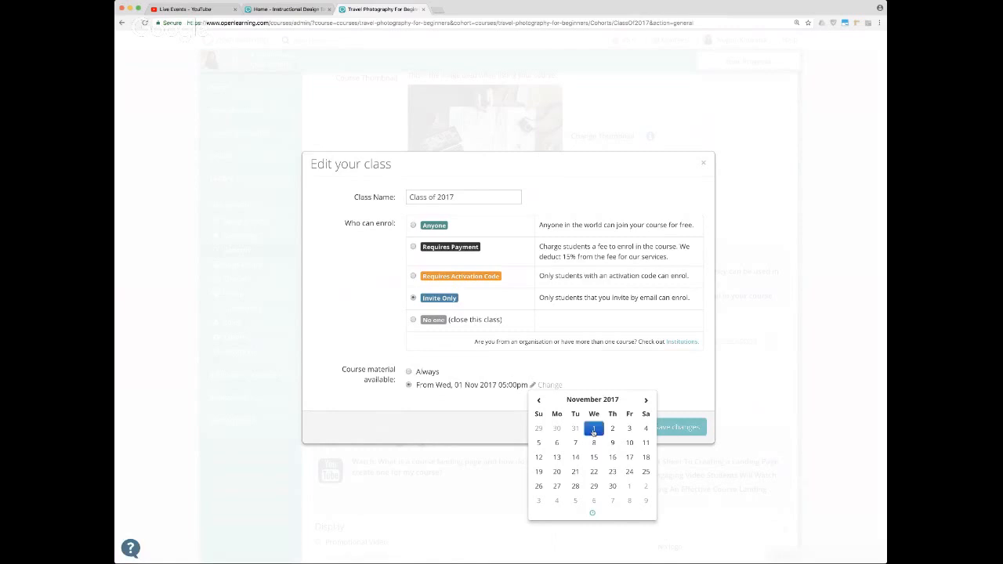
click(594, 514)
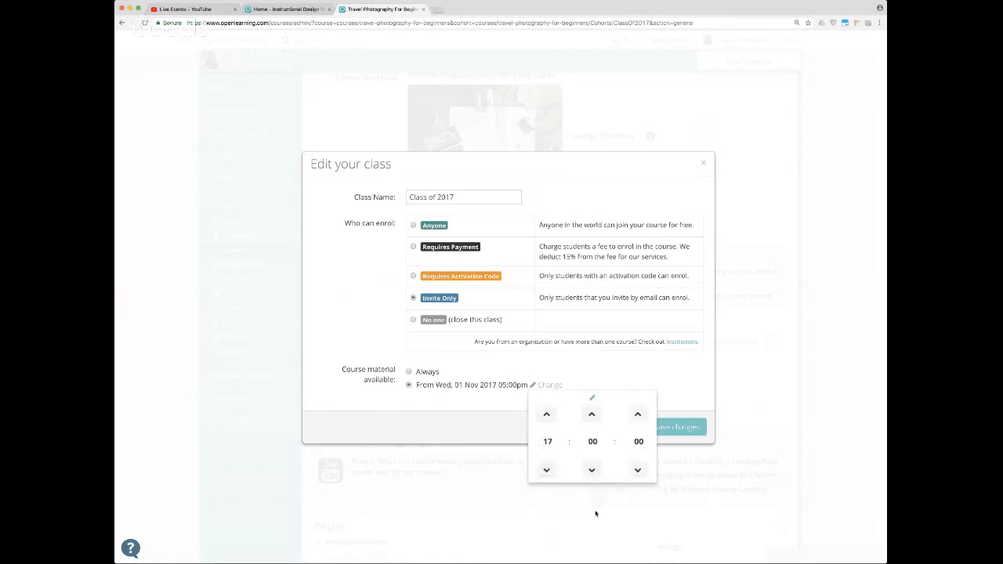
click(592, 398)
click(626, 378)
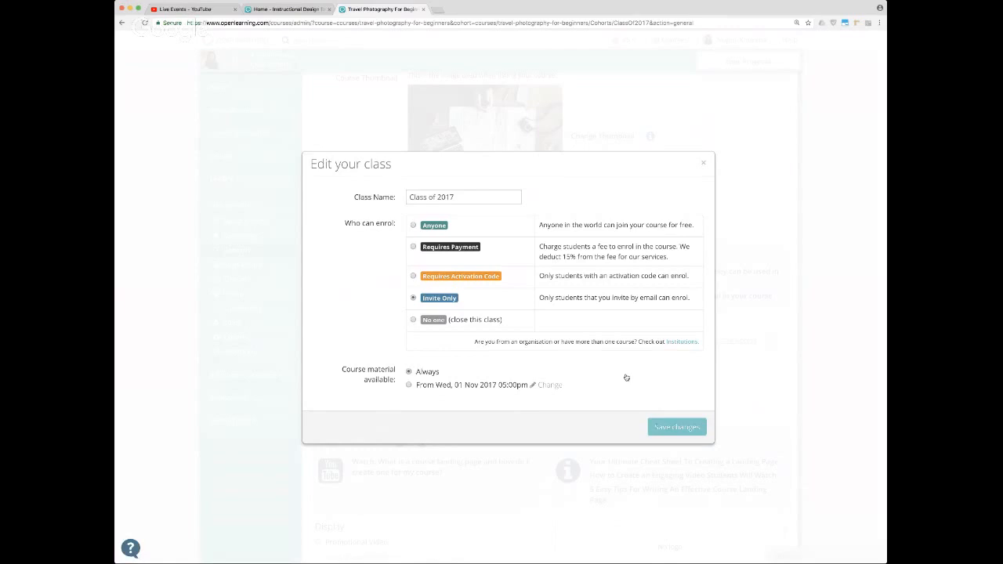
Save the class with enrolment open to Anyone and switch the course status to Online
click(414, 226)
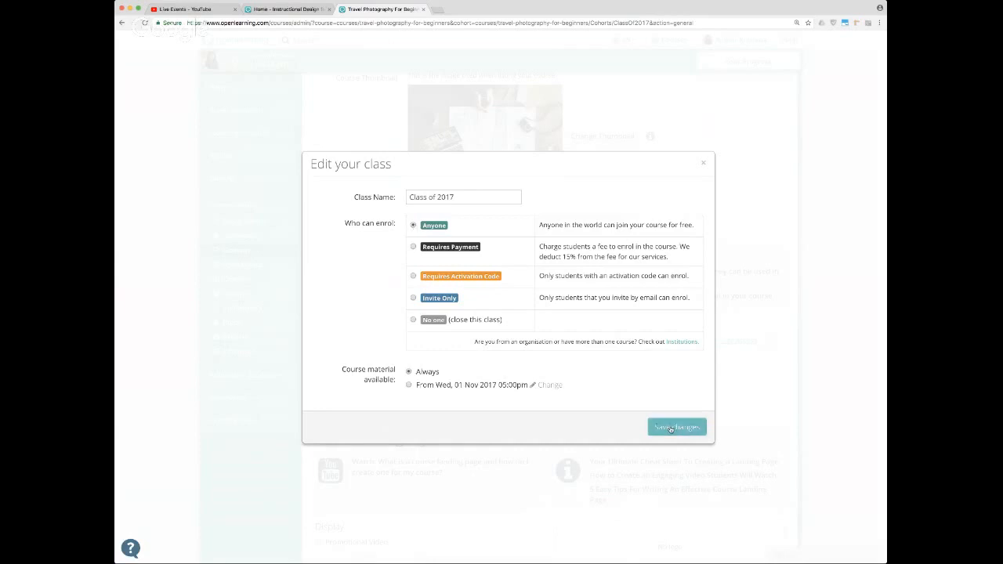
click(671, 428)
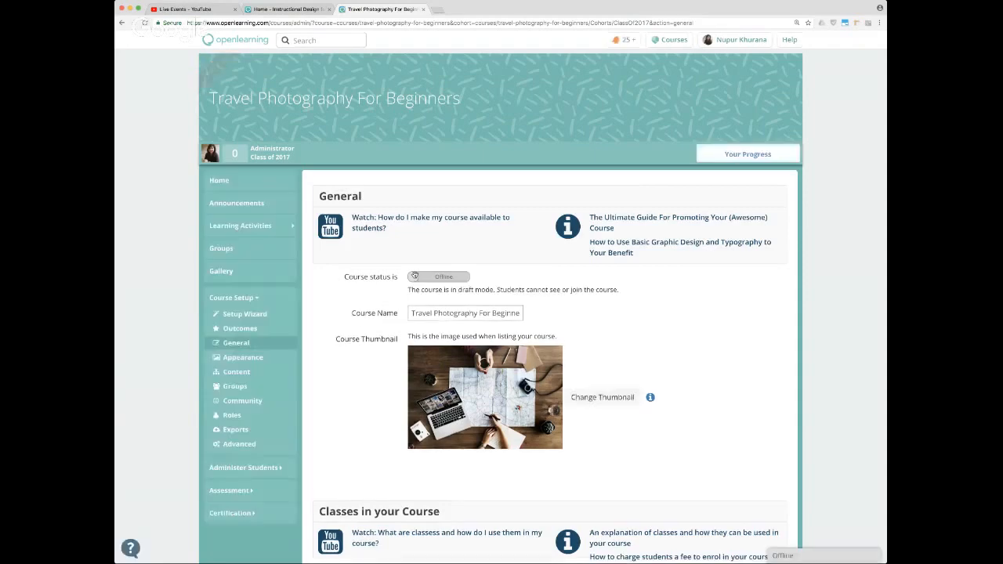
click(414, 276)
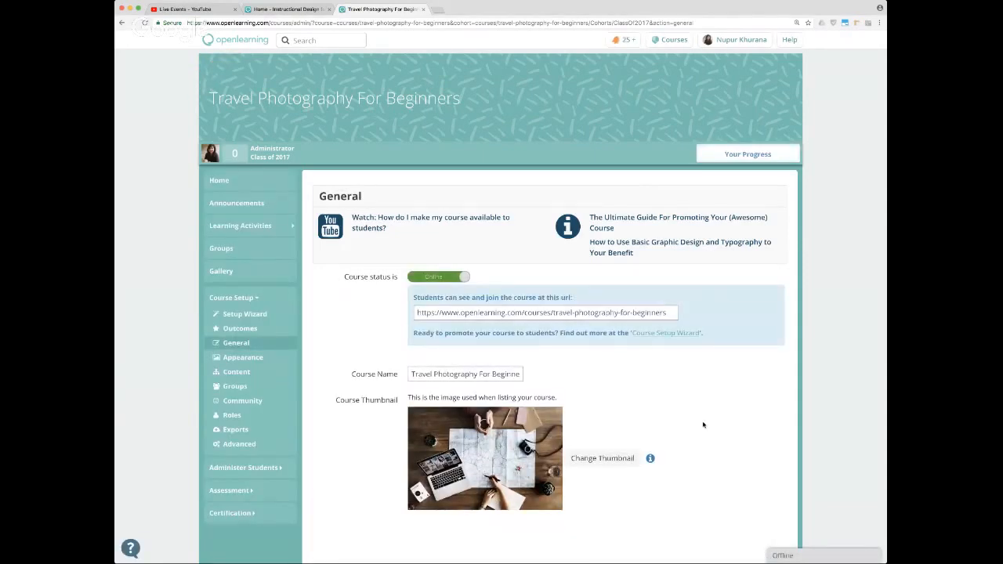
Replace the brief summary placeholder of the Course Landing Page with the copied course description
scroll(703, 425, down, 7)
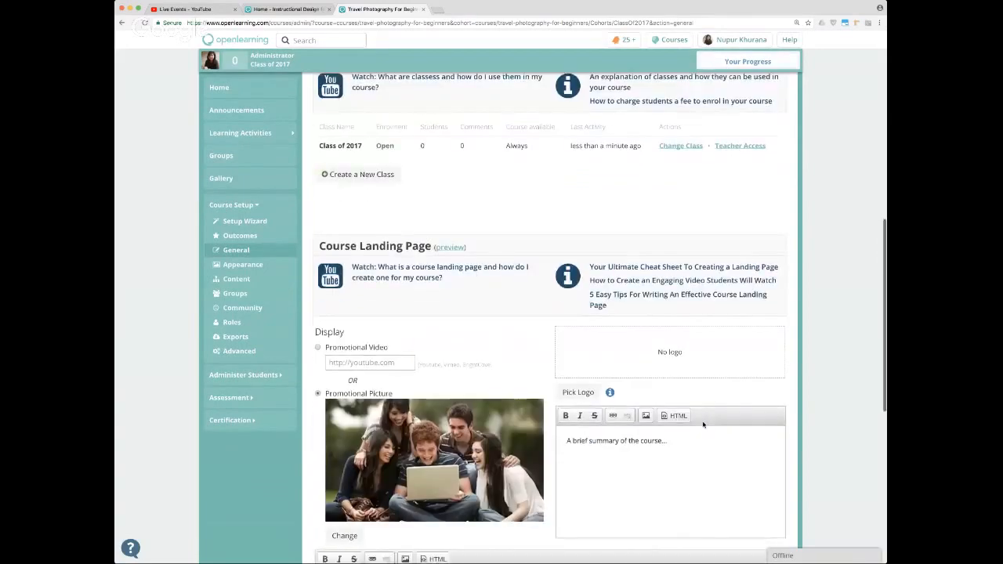
scroll(703, 425, up, 1)
scroll(703, 425, up, 3)
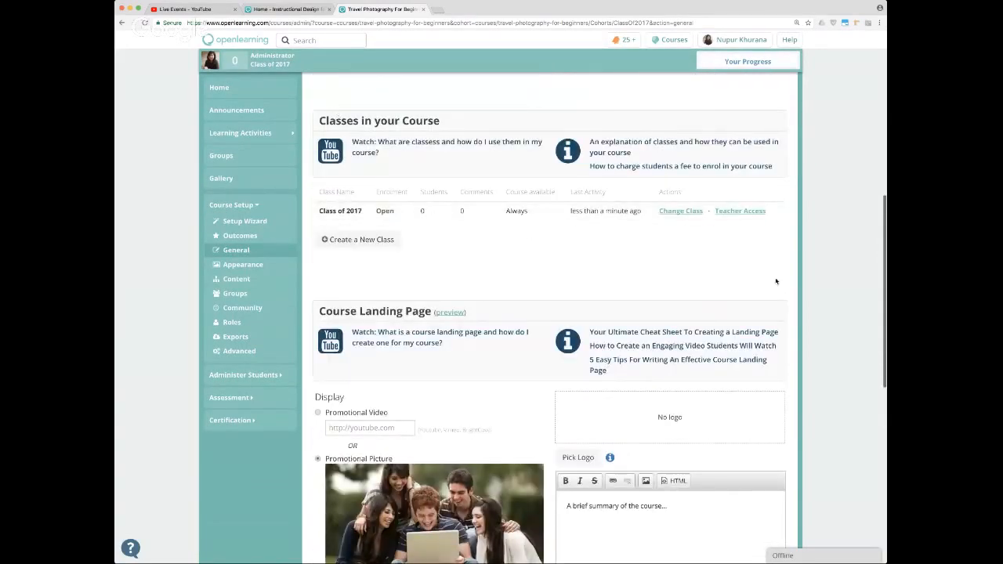
scroll(777, 281, down, 2)
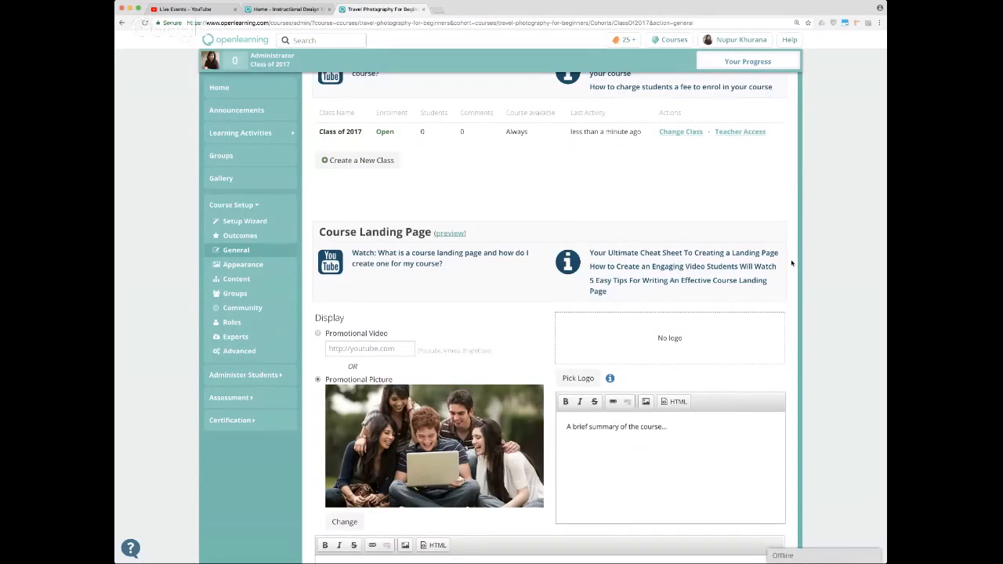
scroll(792, 264, down, 3)
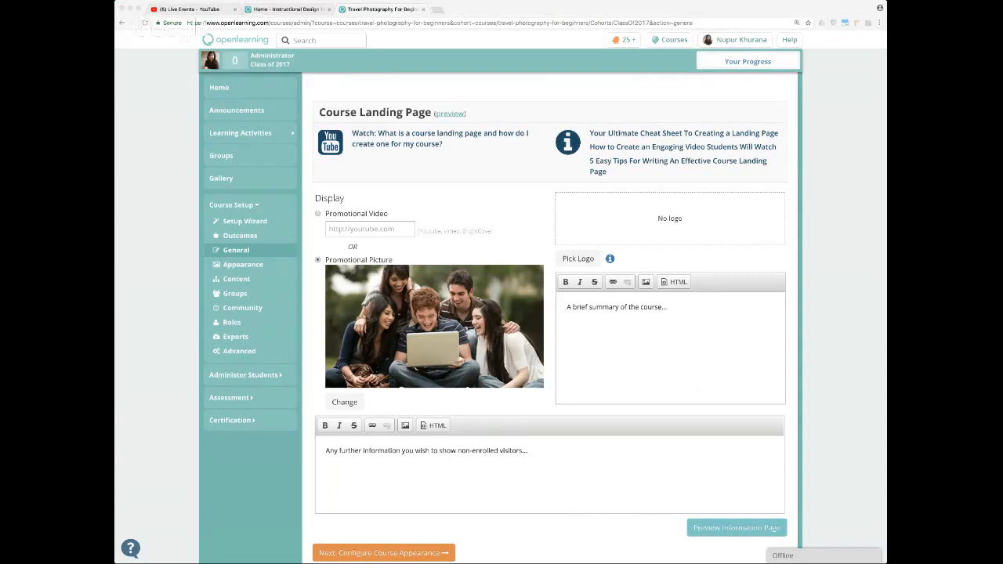
click(572, 342)
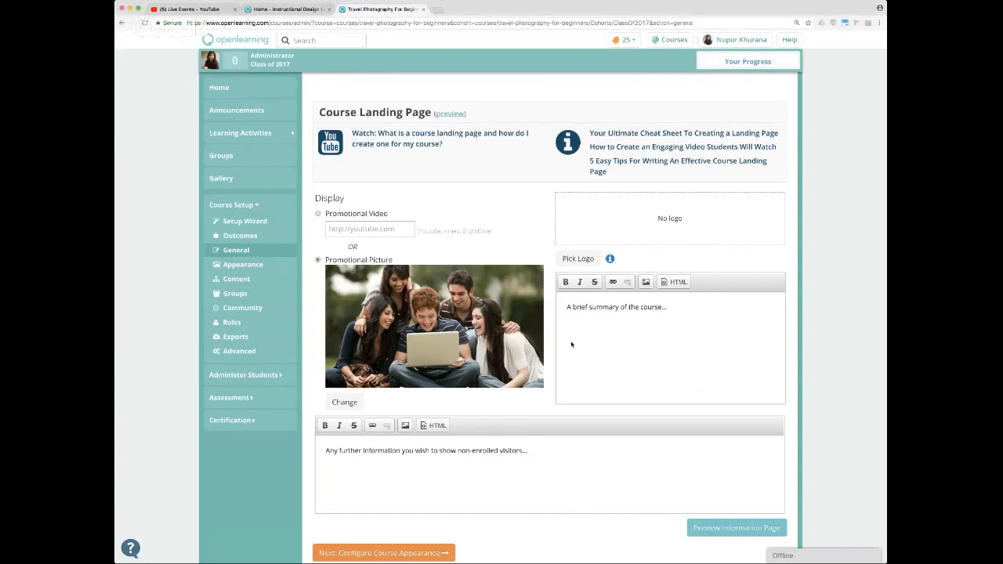
drag(567, 307, 695, 328)
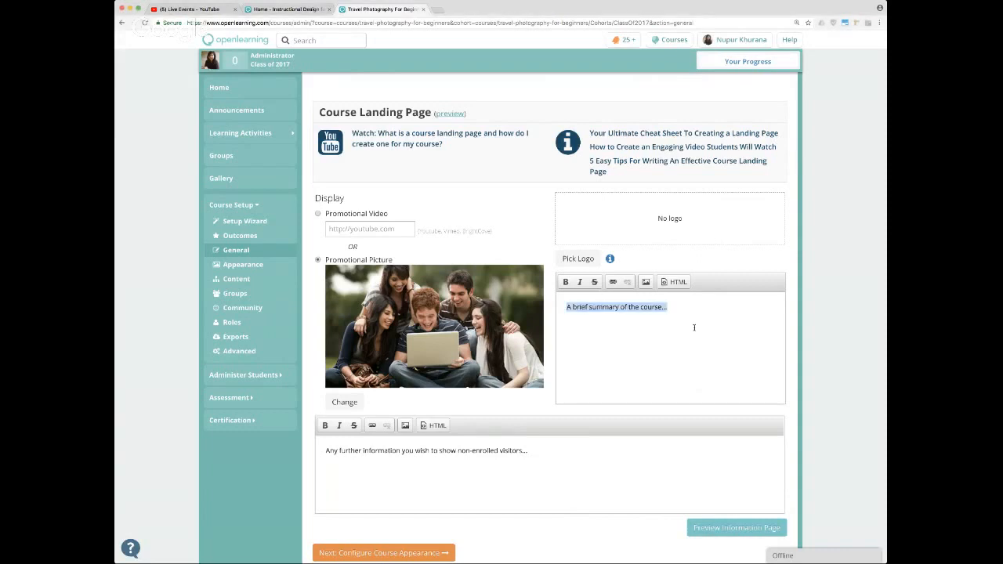
key(super+v)
scroll(695, 327, down, 1)
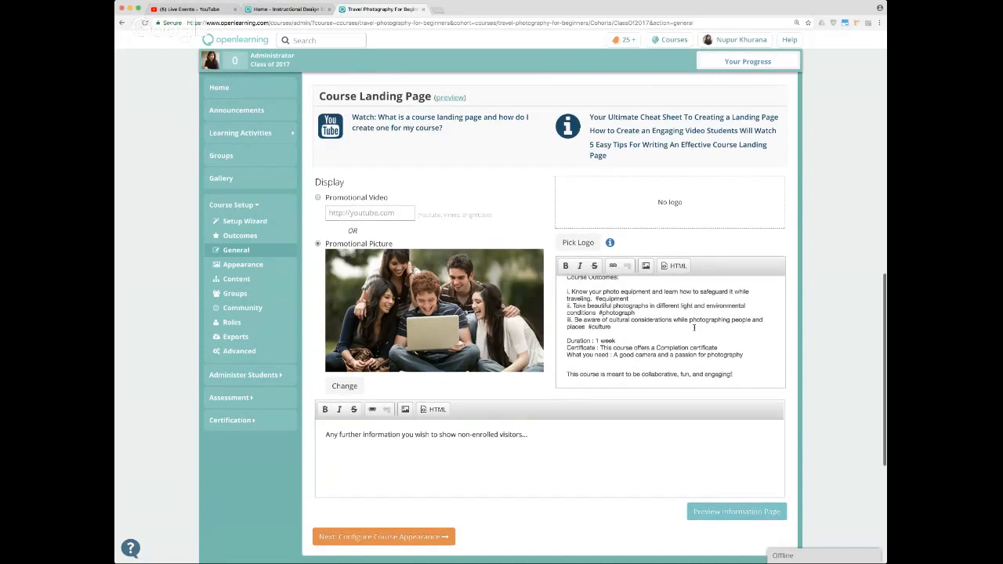
Make the "Course Outcomes:" heading in the landing page summary bold
scroll(695, 327, up, 3)
drag(625, 330, 554, 329)
key(ctrl+b)
click(636, 331)
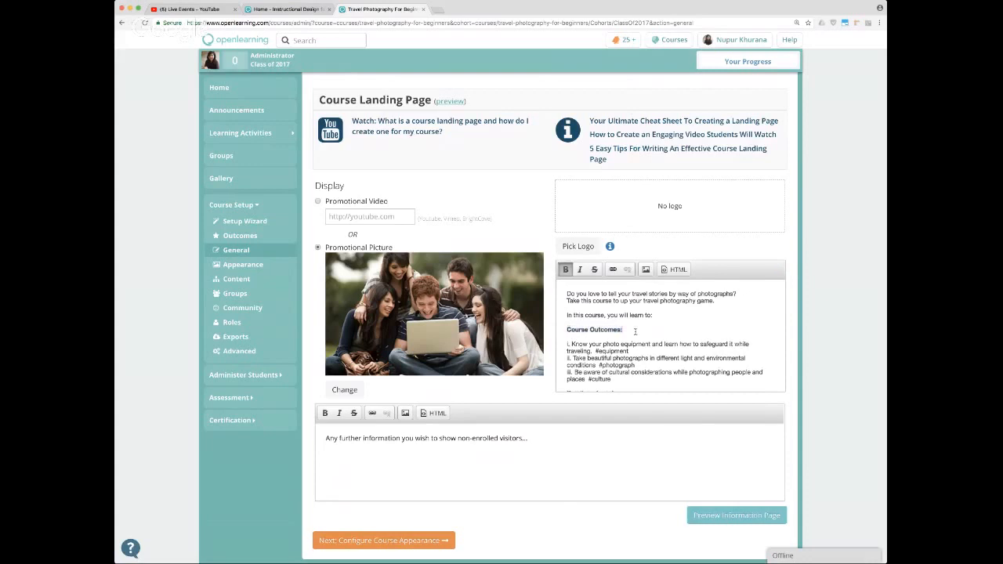
Delete the "Course Outcomes:" line from the summary and make "In this course, you will learn to:" bold
drag(626, 330, 561, 329)
key(BackSpace)
key(BackSpace)
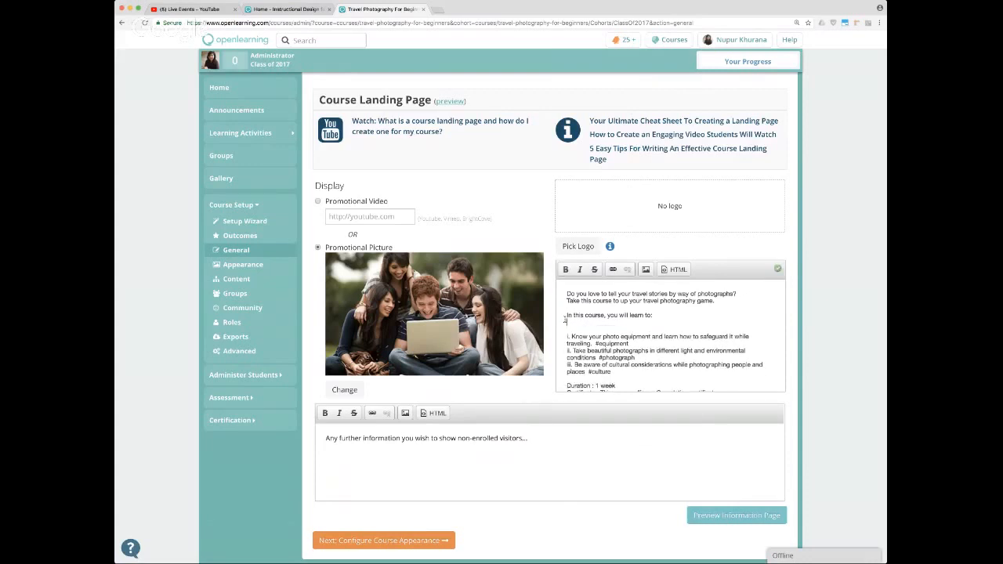
triple_click(567, 316)
key(ctrl+b)
click(688, 329)
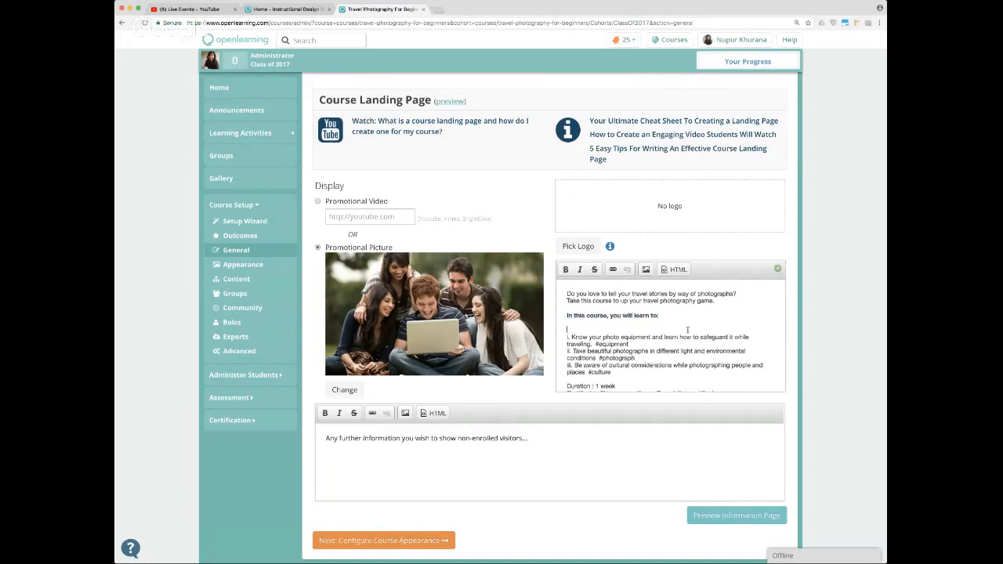
Make the labels "Duration", "Certificate" and "What you need" bold in the landing page summary
scroll(688, 329, down, 1)
scroll(688, 330, down, 3)
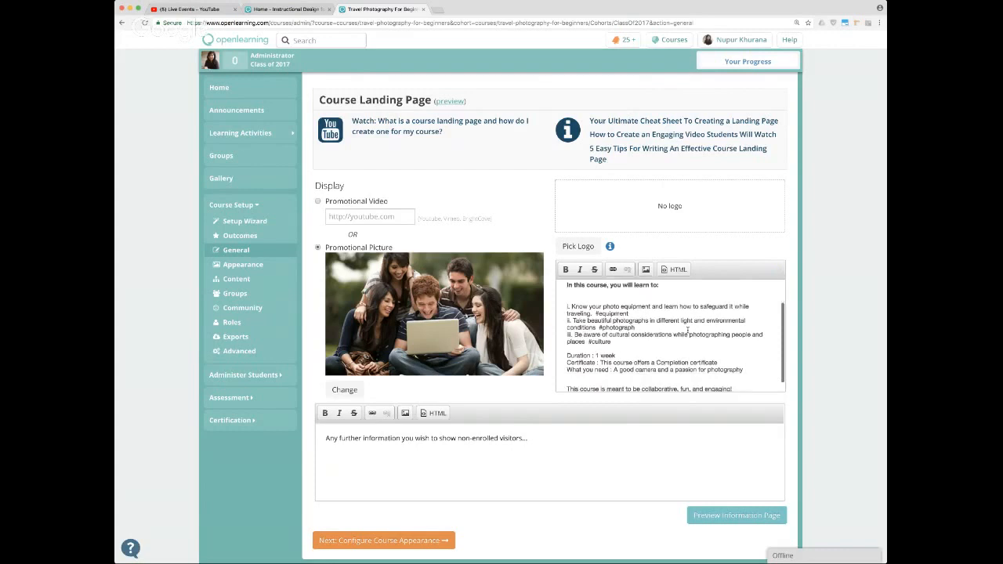
scroll(579, 334, down, 1)
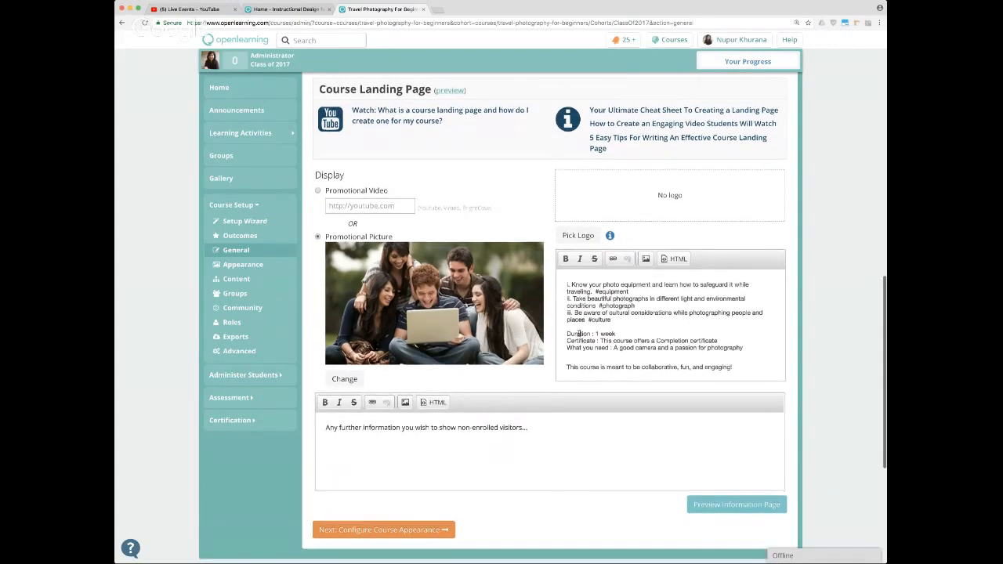
double_click(579, 334)
key(super+b)
double_click(579, 341)
key(super+b)
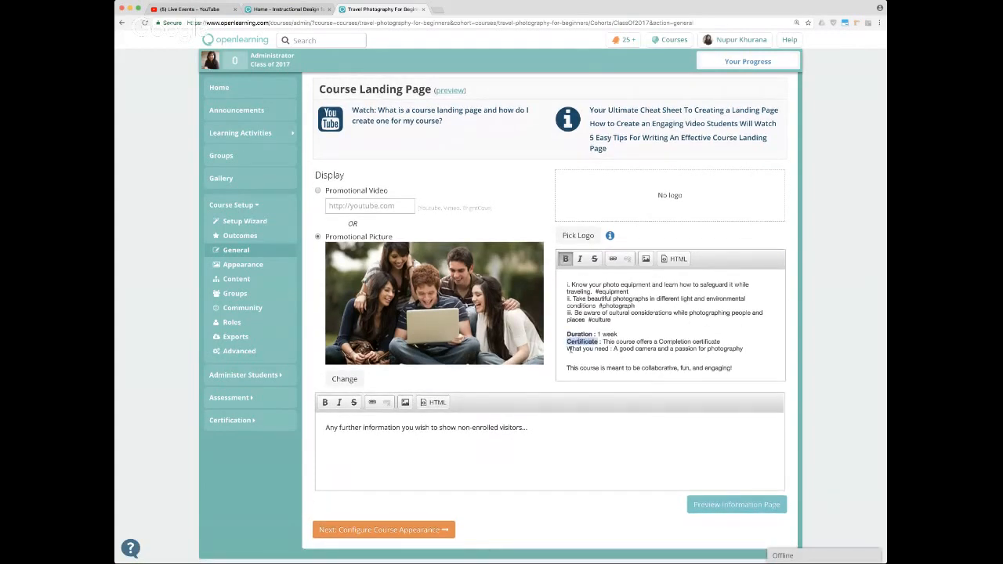
click(568, 349)
drag(567, 348, 610, 348)
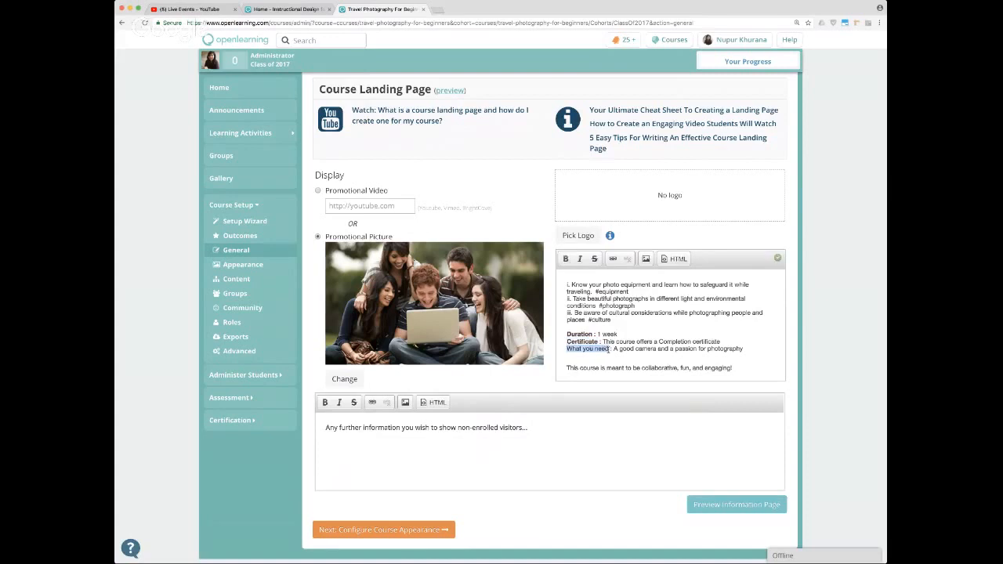
key(super+b)
click(683, 322)
Remove the hashtags #equipment, #photograph and #culture from the three learning outcomes in the summary
scroll(682, 322, up, 5)
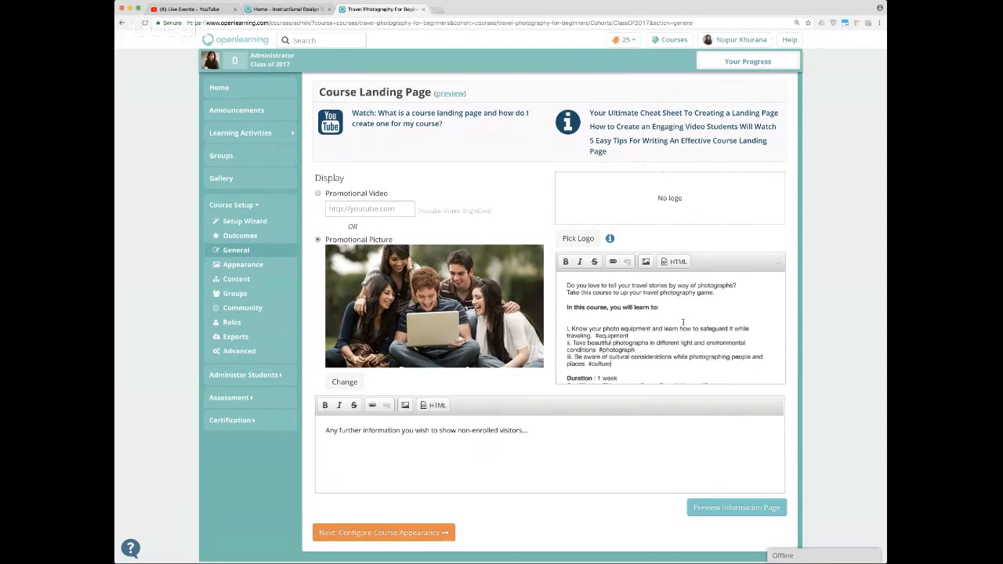
scroll(682, 322, down, 1)
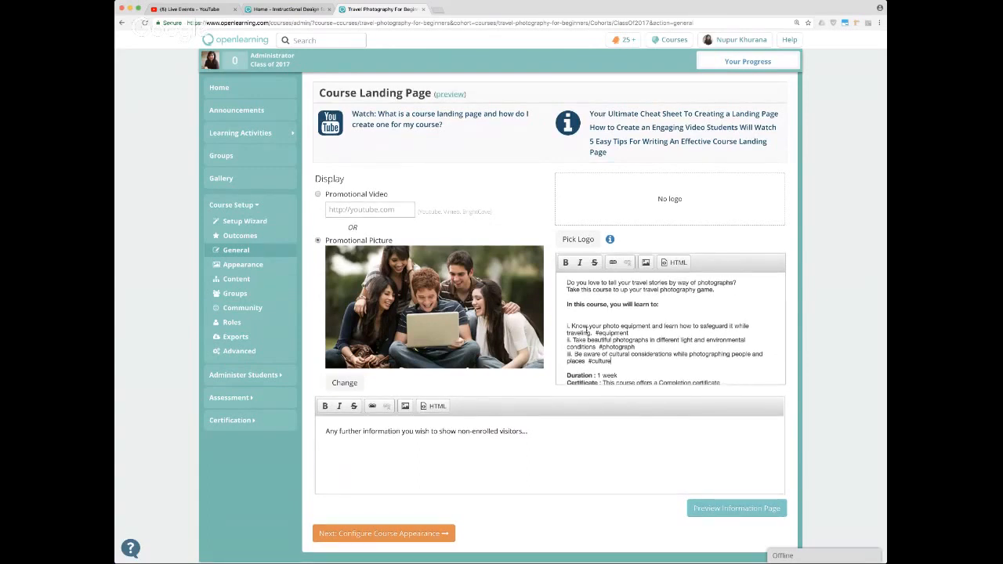
drag(594, 333, 629, 333)
key(BackSpace)
mouse_move(599, 347)
mouse_down()
mouse_move(635, 347)
mouse_move(610, 360)
mouse_up()
key(BackSpace)
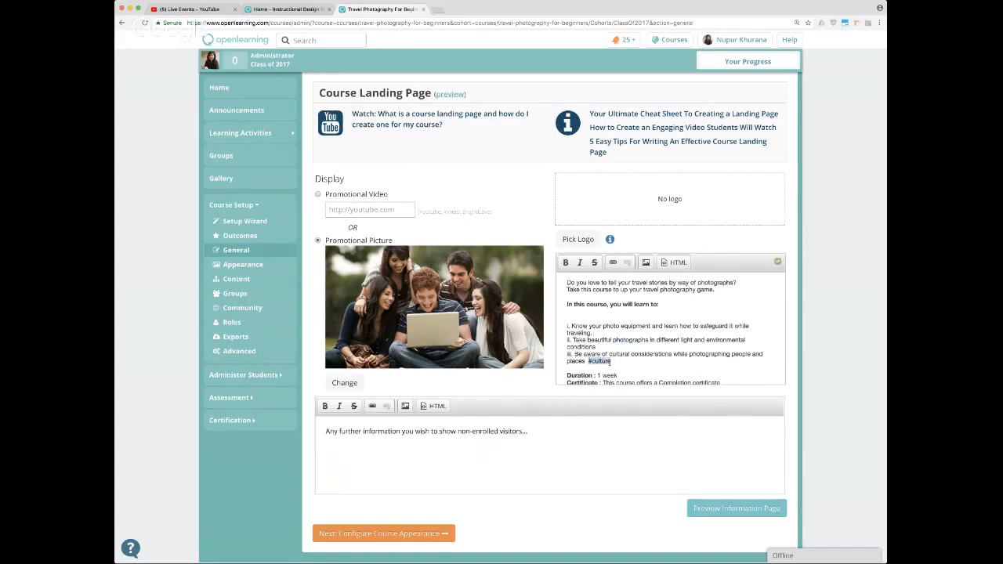
key(BackSpace)
Preview the course landing page and examine its picture, summary, The Team and More Information sections
scroll(658, 345, down, 1)
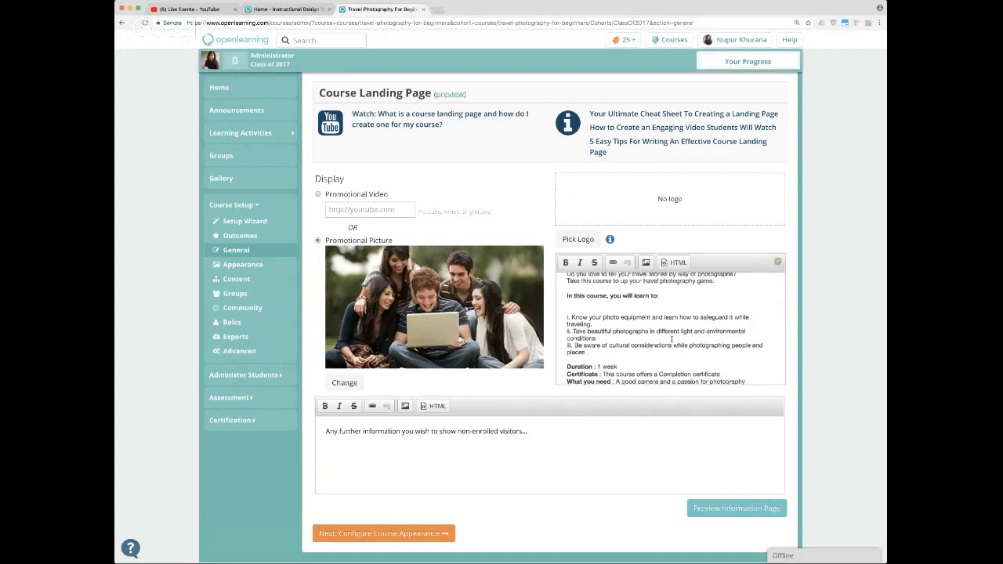
scroll(672, 338, down, 1)
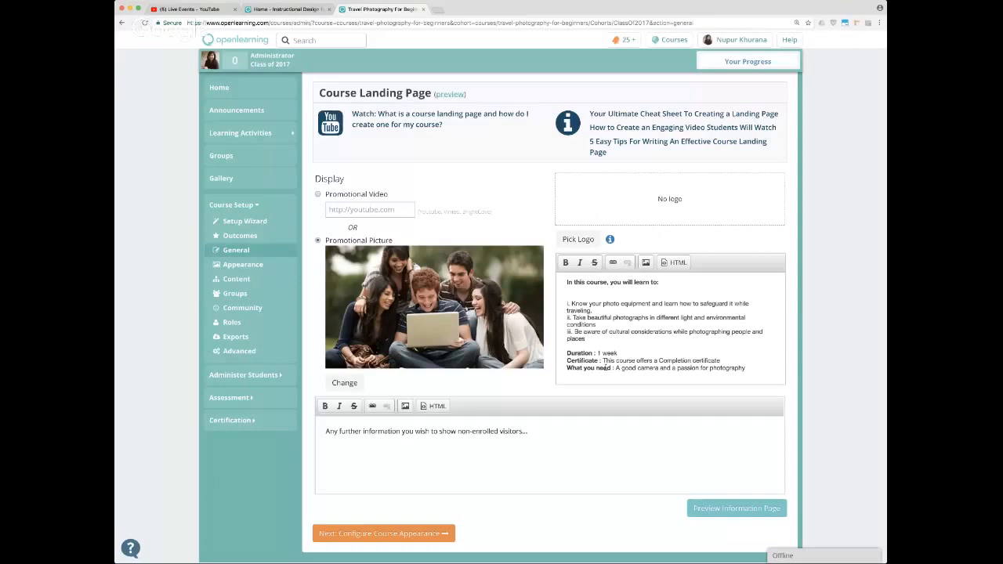
click(719, 511)
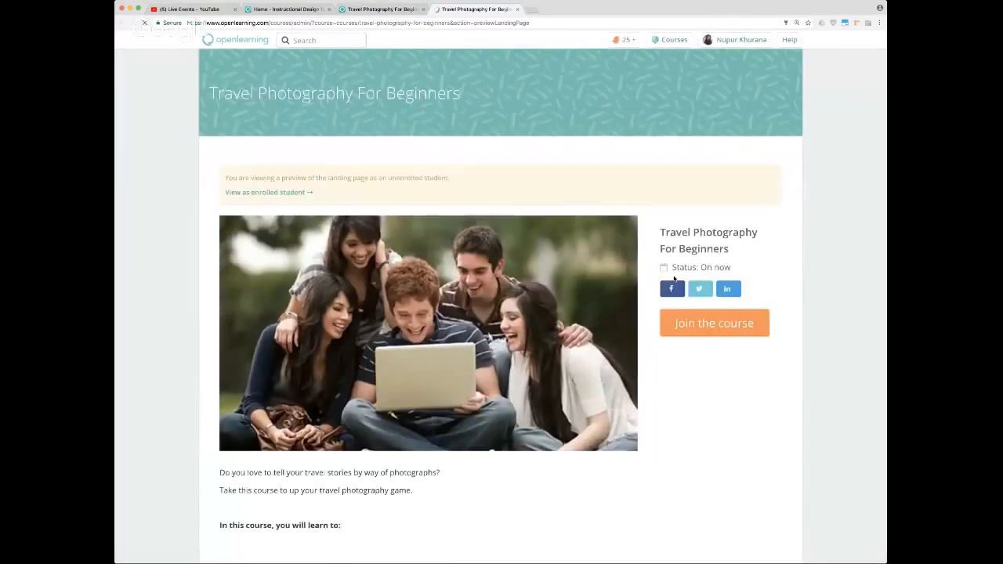
scroll(644, 260, down, 2)
scroll(645, 260, down, 5)
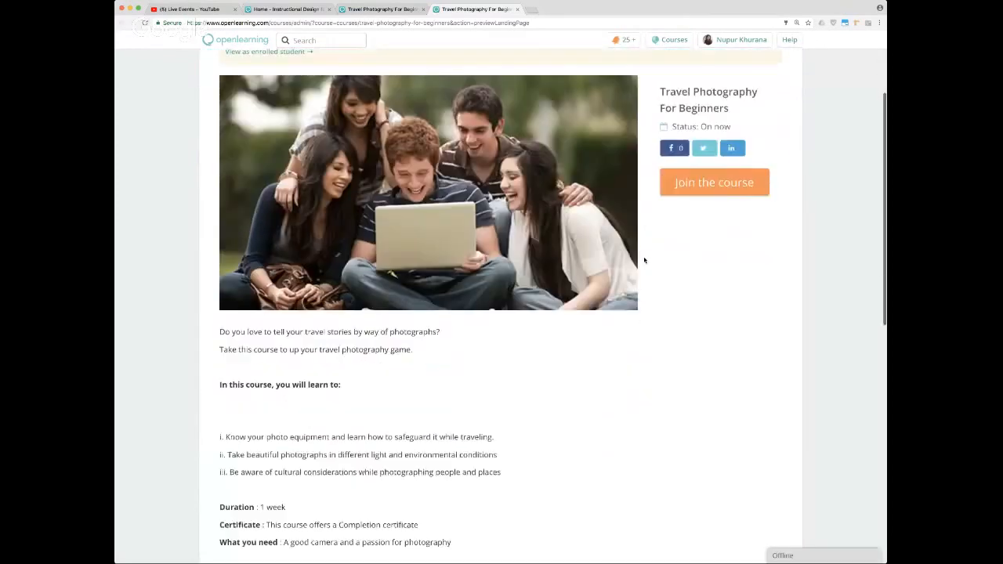
scroll(644, 260, down, 1)
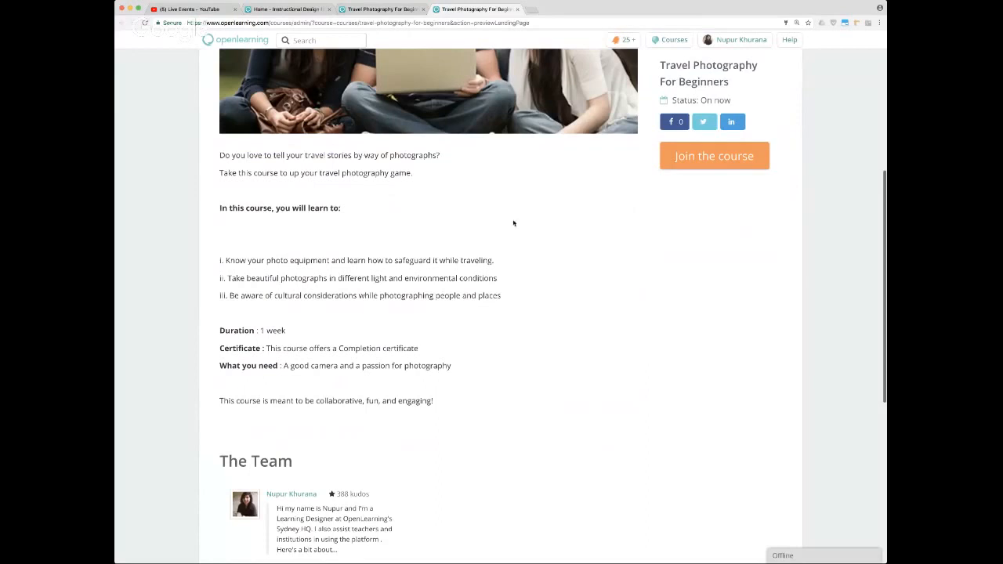
scroll(470, 154, down, 5)
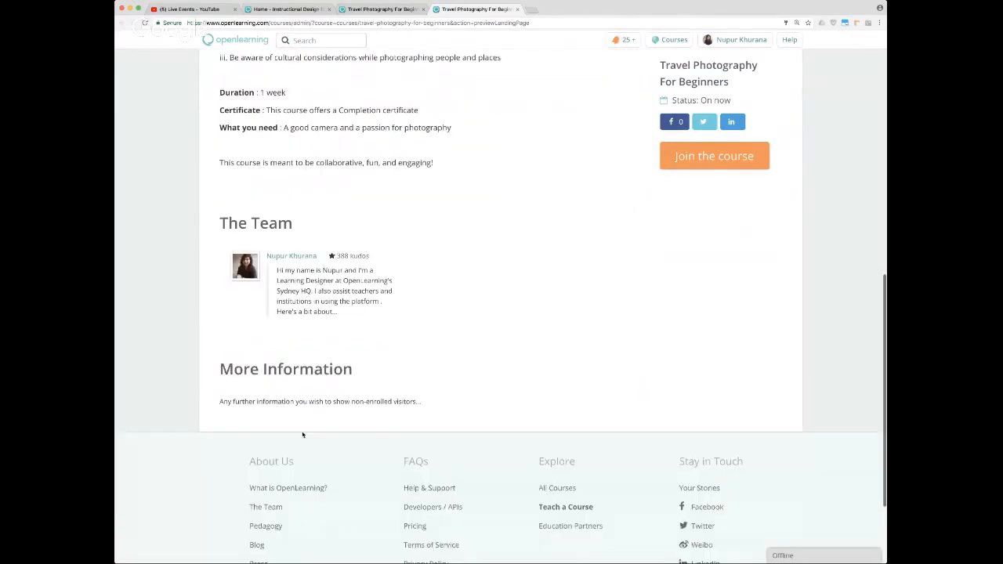
scroll(457, 313, down, 3)
scroll(459, 312, up, 3)
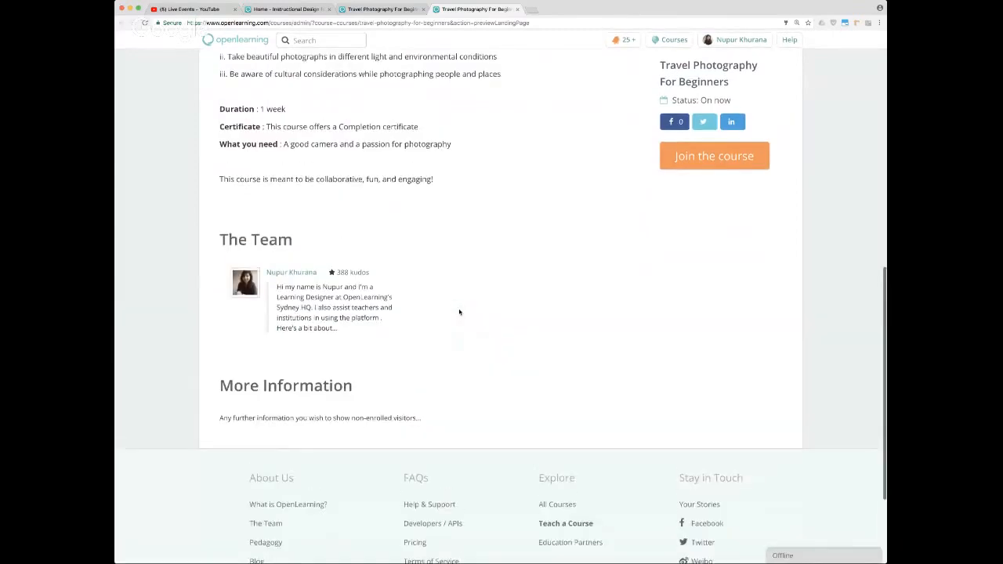
Review the summary and Join the course area in the landing page preview, and close the preview to return to the general settings
scroll(459, 312, up, 3)
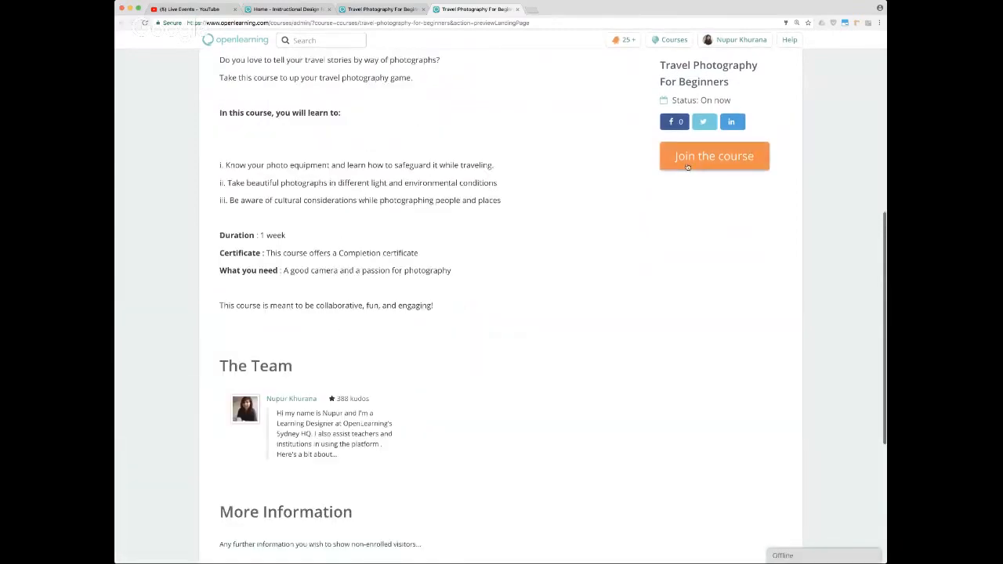
scroll(522, 107, up, 1)
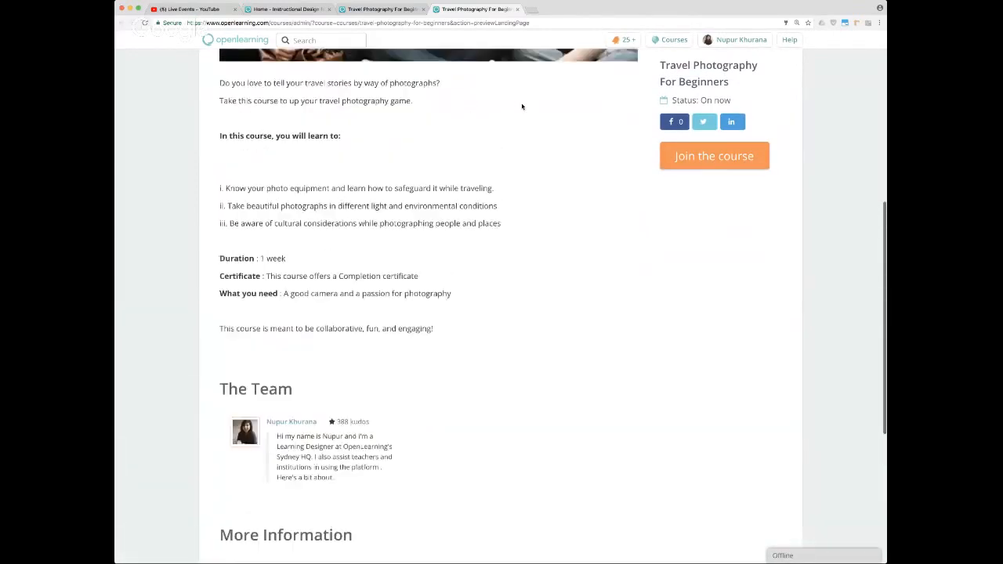
scroll(522, 107, up, 5)
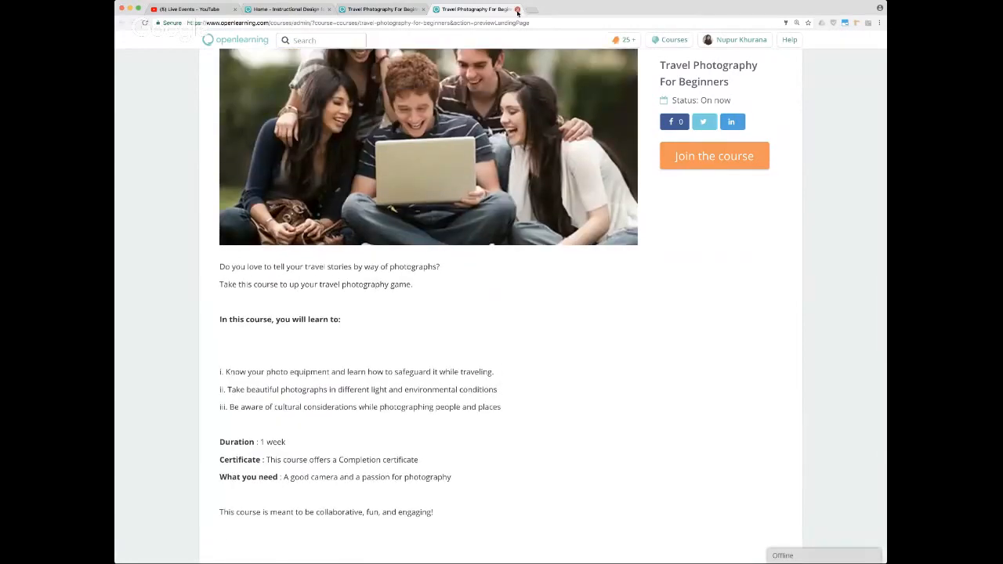
click(517, 10)
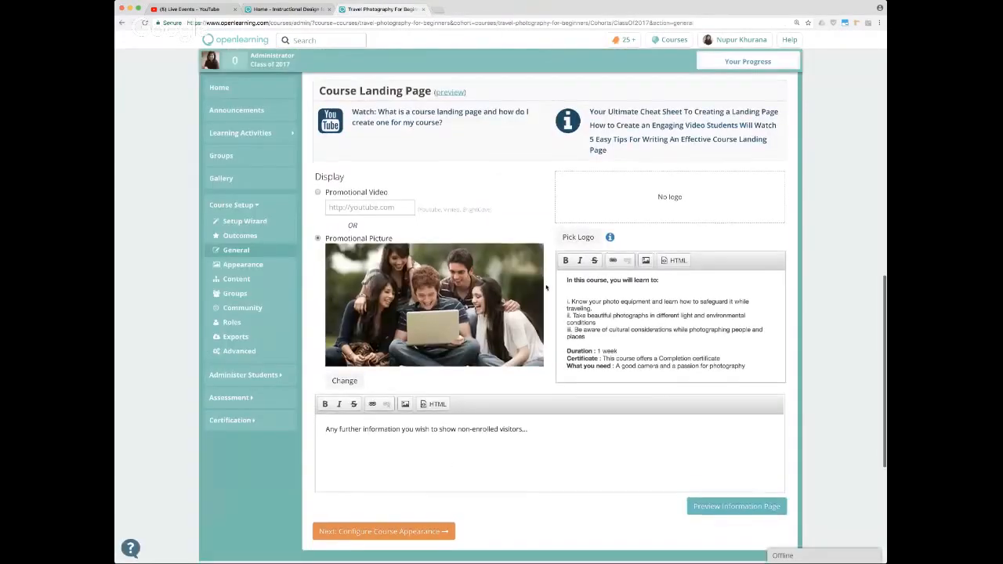
scroll(546, 288, down, 1)
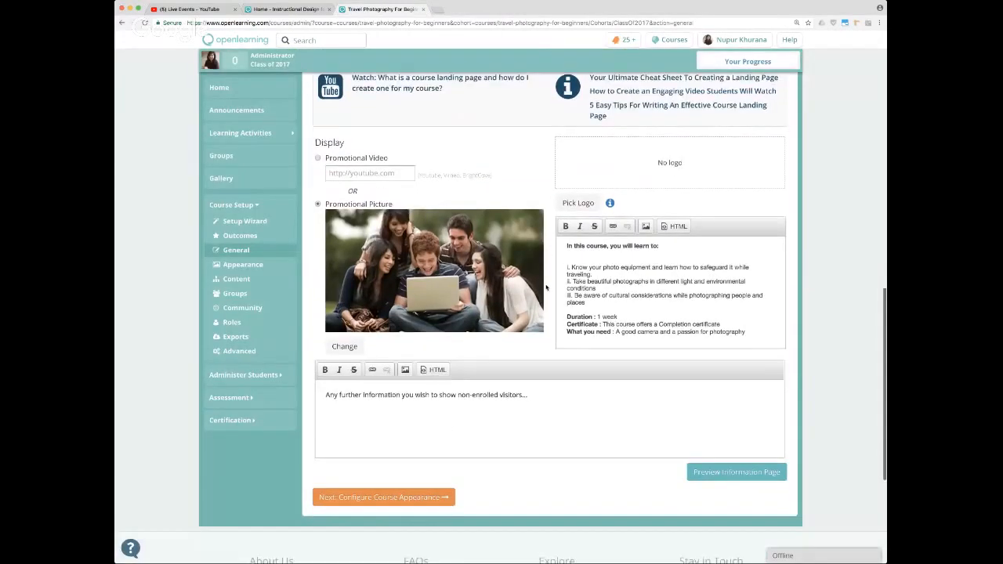
Open the course's Appearance settings and examine the Course Style & Design options
click(249, 265)
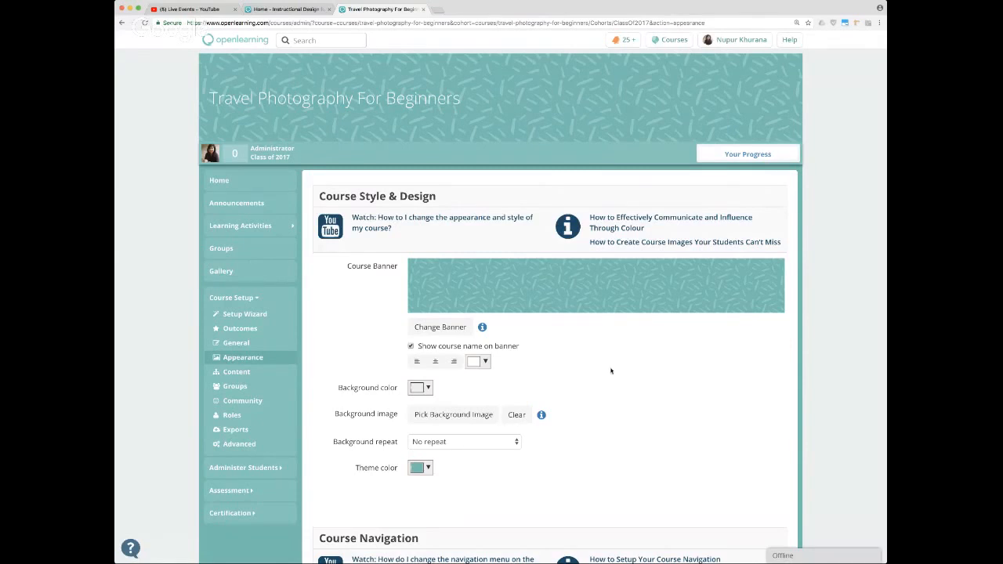
scroll(611, 370, down, 1)
scroll(611, 371, down, 1)
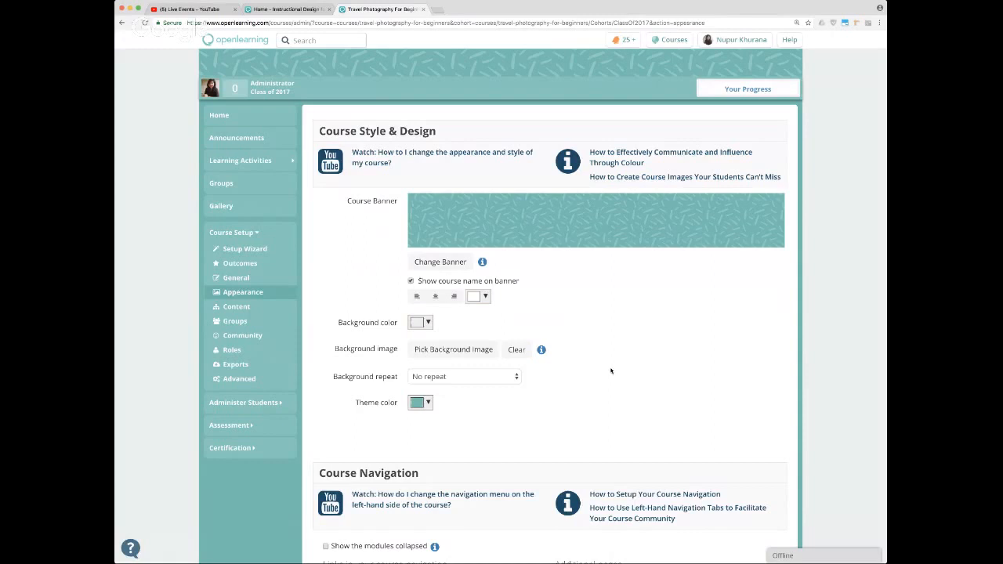
scroll(612, 371, down, 1)
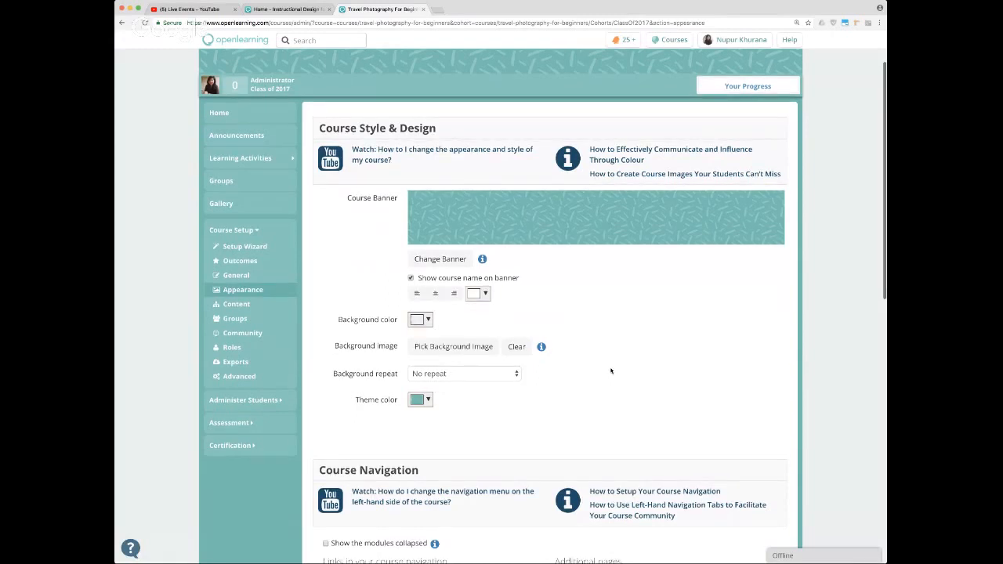
scroll(611, 370, down, 1)
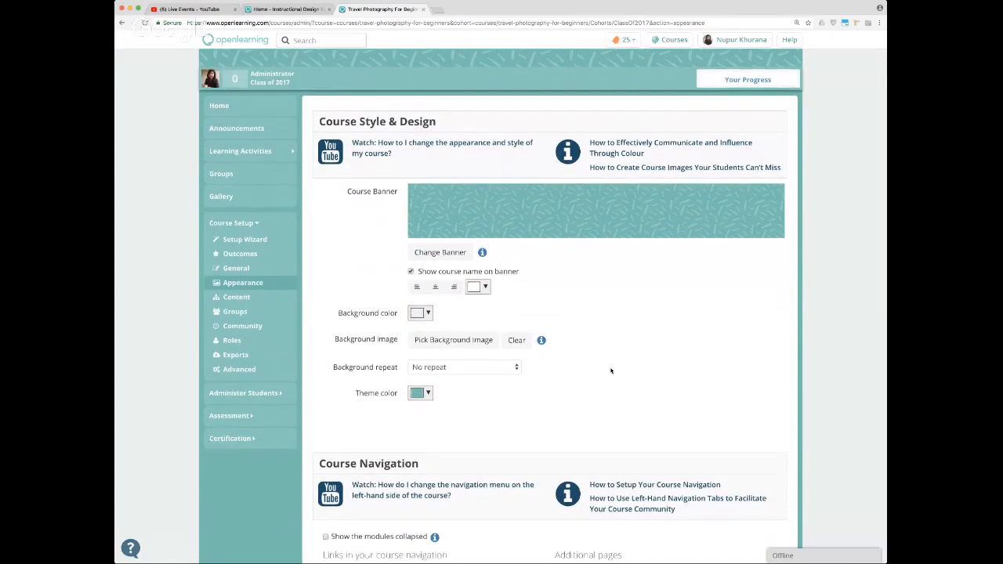
scroll(611, 371, down, 1)
scroll(611, 371, down, 1)
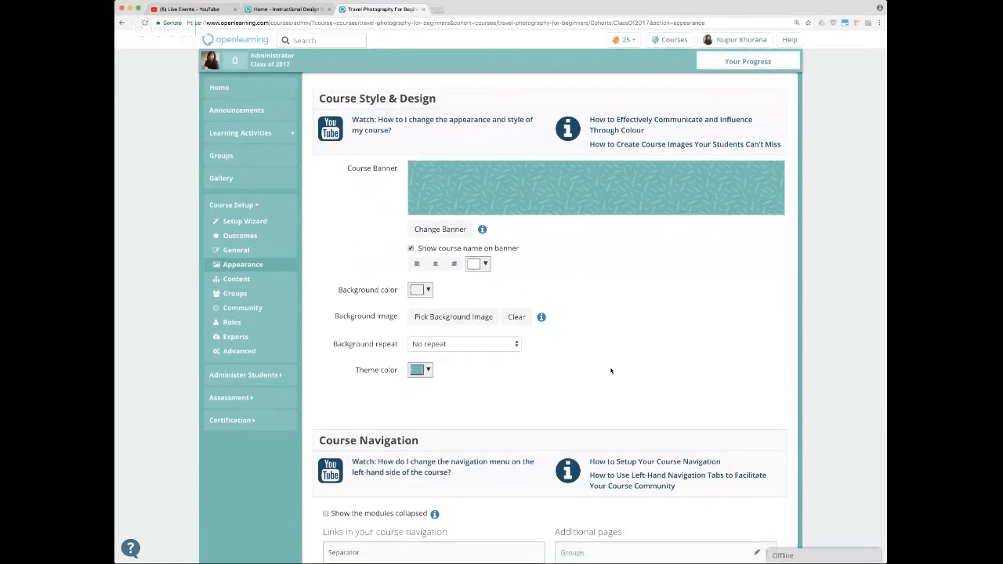
Check the recommended banner dimensions and replace the course banner with the "Travel Photography for Beginners" camera image
scroll(611, 371, up, 5)
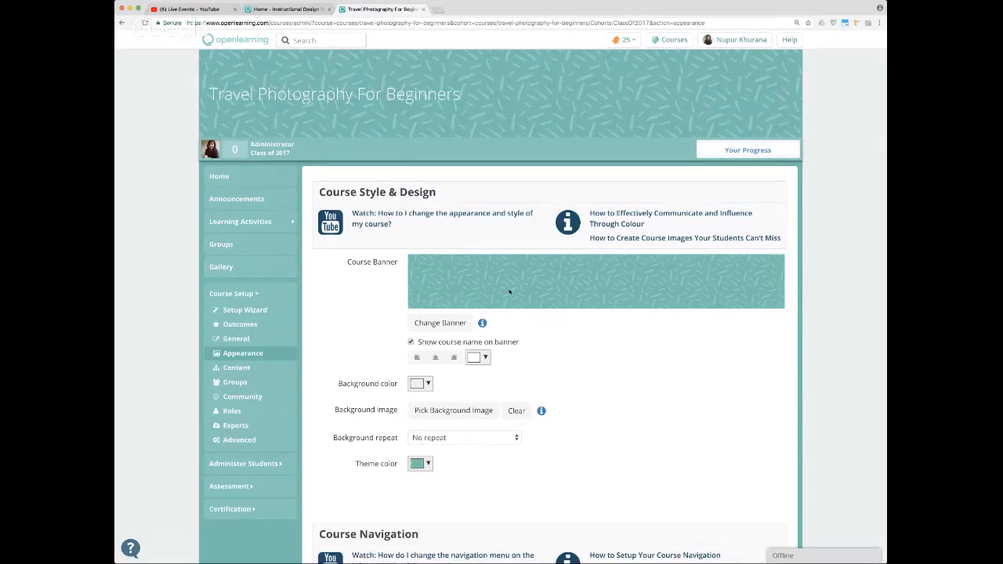
mouse_move(482, 323)
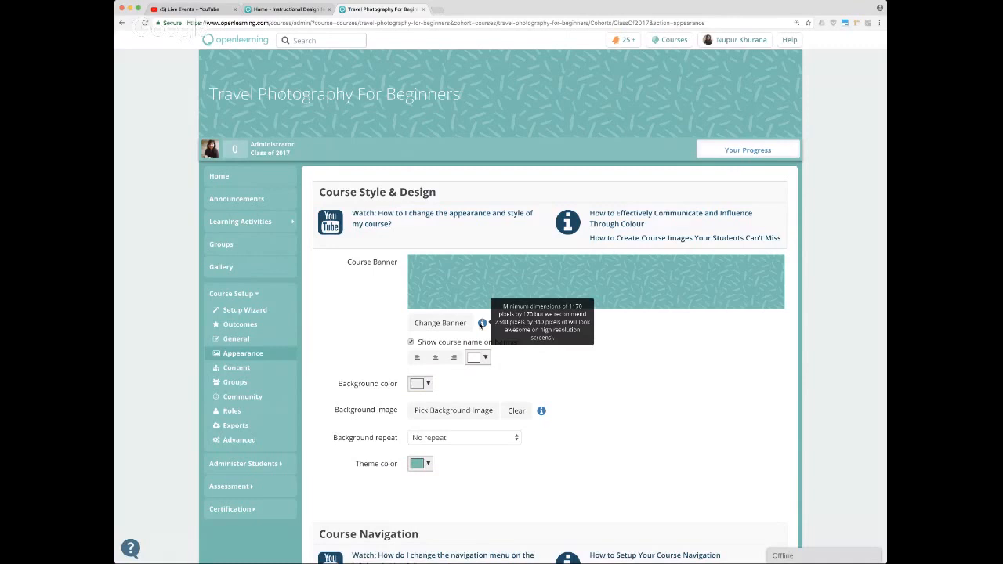
click(443, 324)
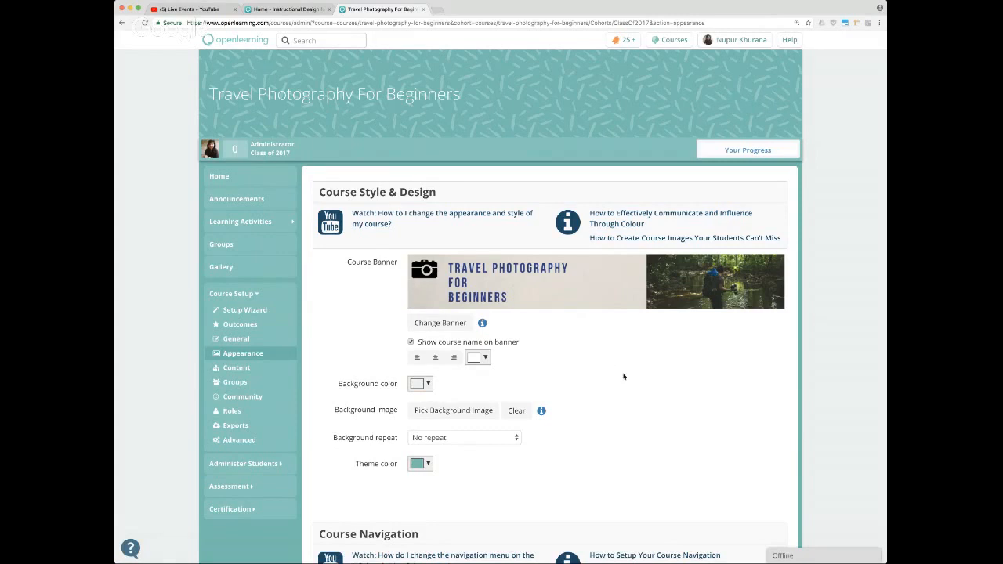
Turn off showing the course name on the banner
scroll(624, 377, down, 2)
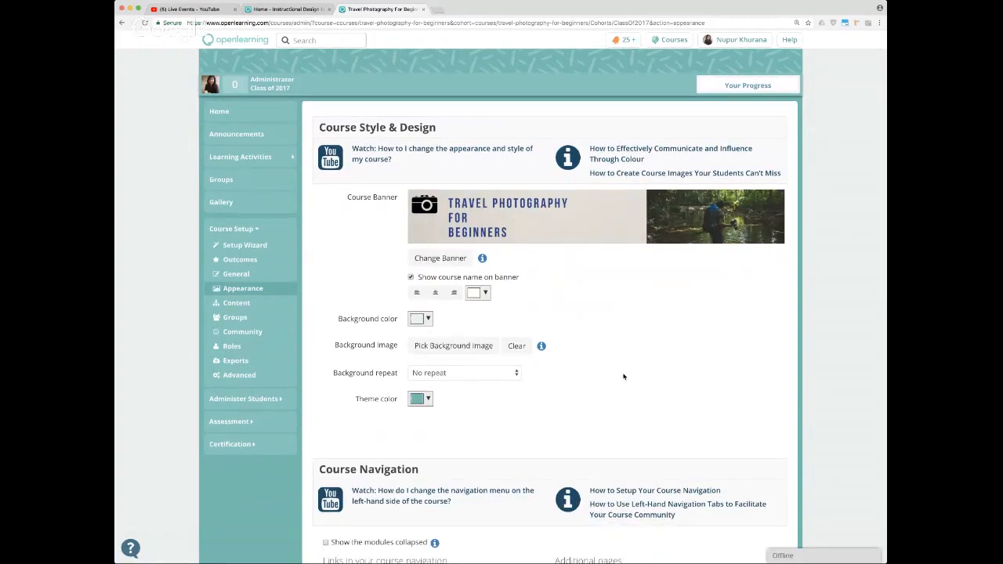
scroll(624, 377, down, 1)
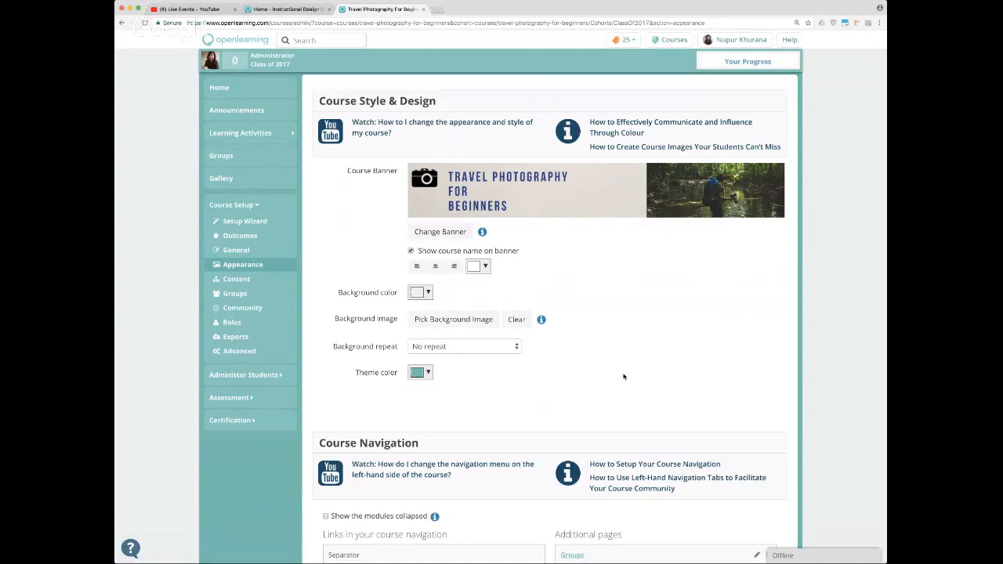
scroll(624, 377, down, 1)
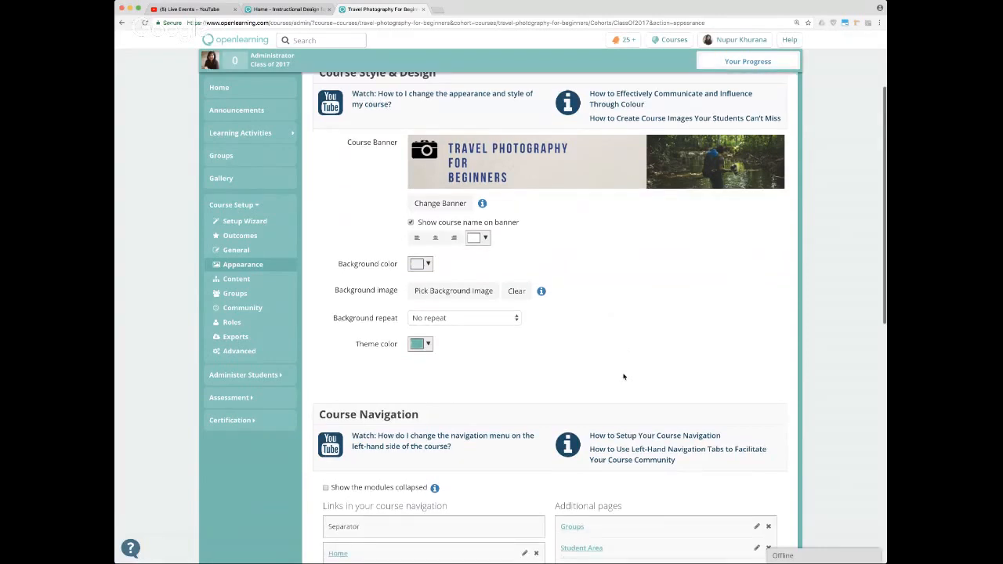
scroll(624, 377, down, 1)
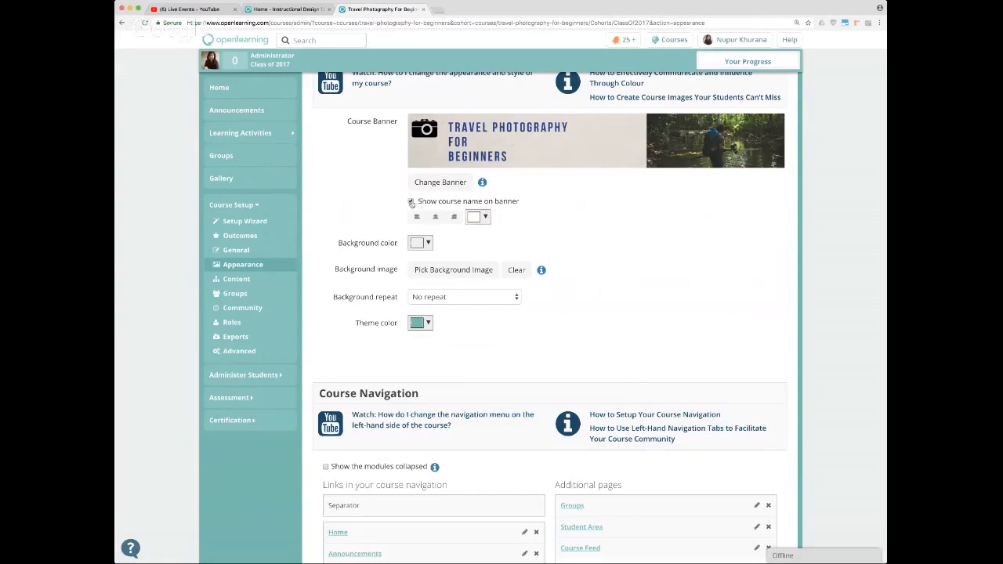
click(411, 202)
click(412, 202)
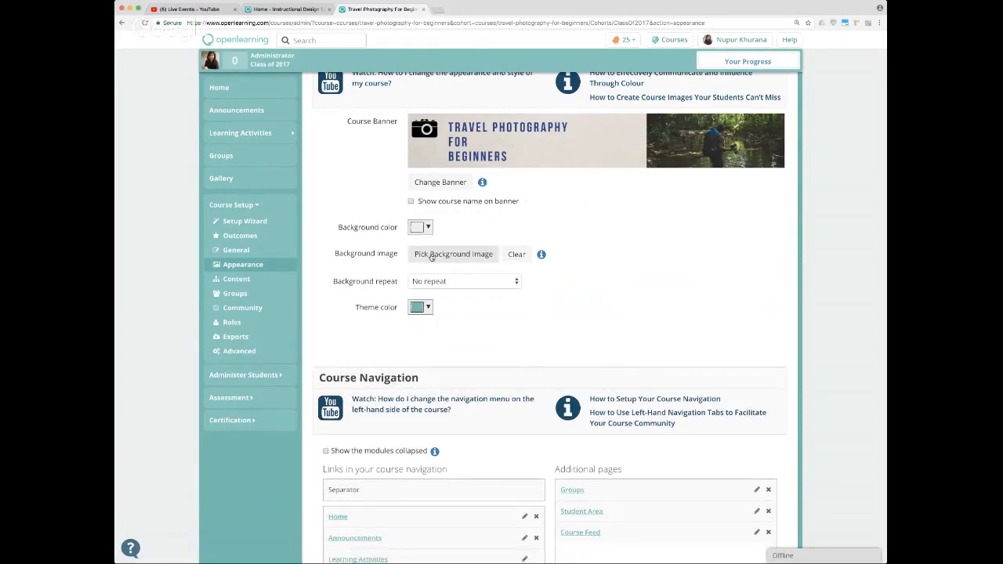
Try light blue as the theme color, settle on dark teal (#007b84), and check it against the whole page
click(420, 306)
click(429, 338)
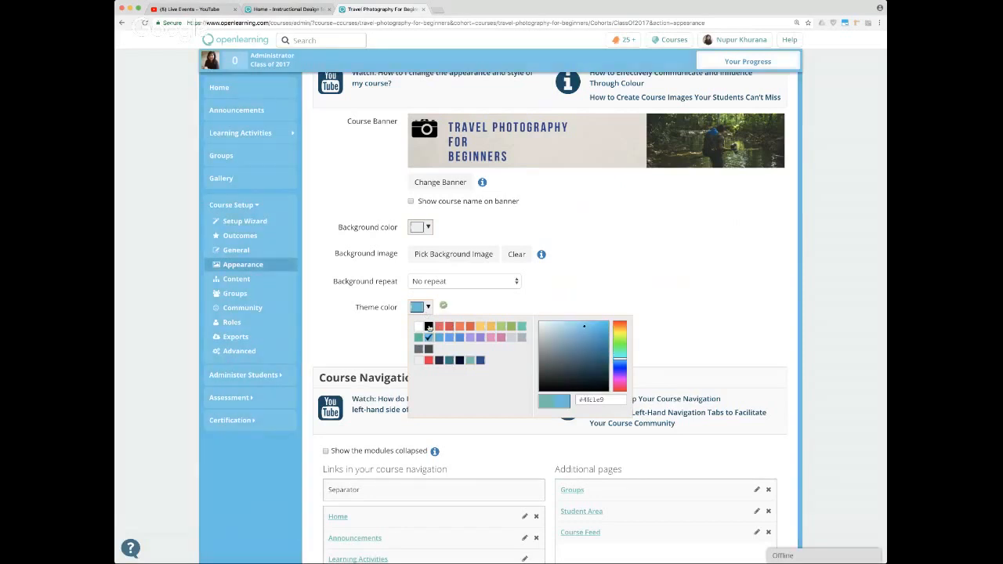
click(449, 360)
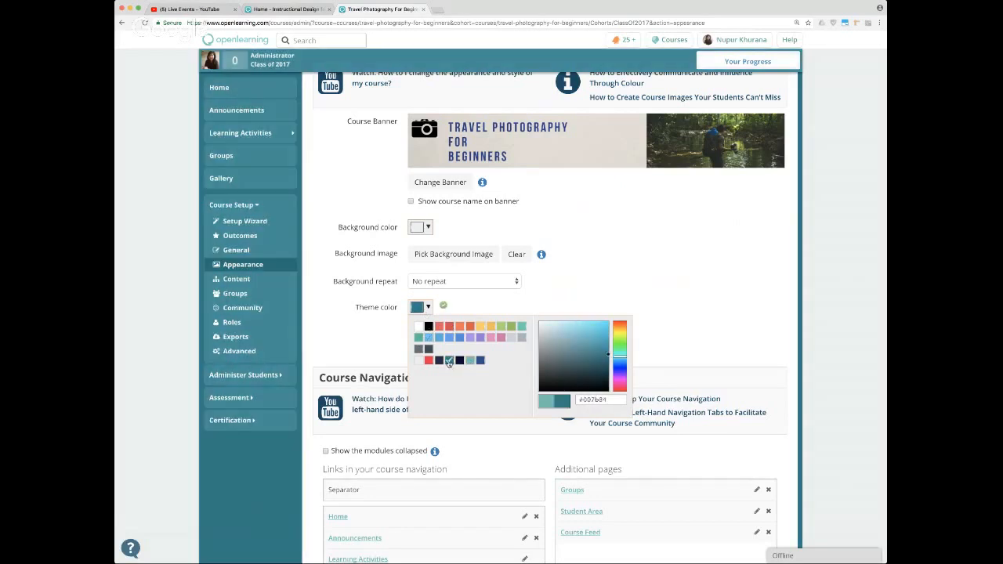
click(605, 282)
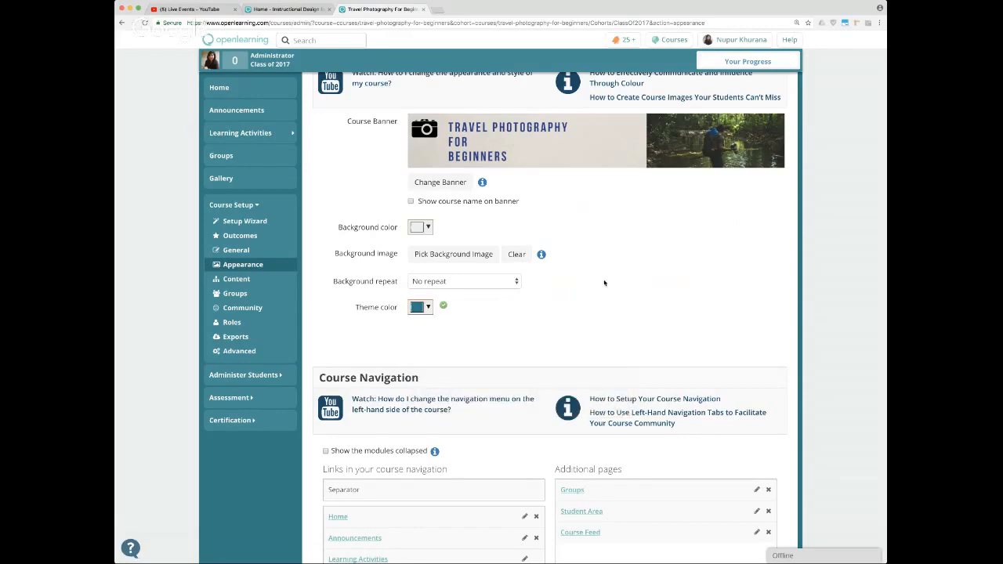
scroll(604, 282, up, 4)
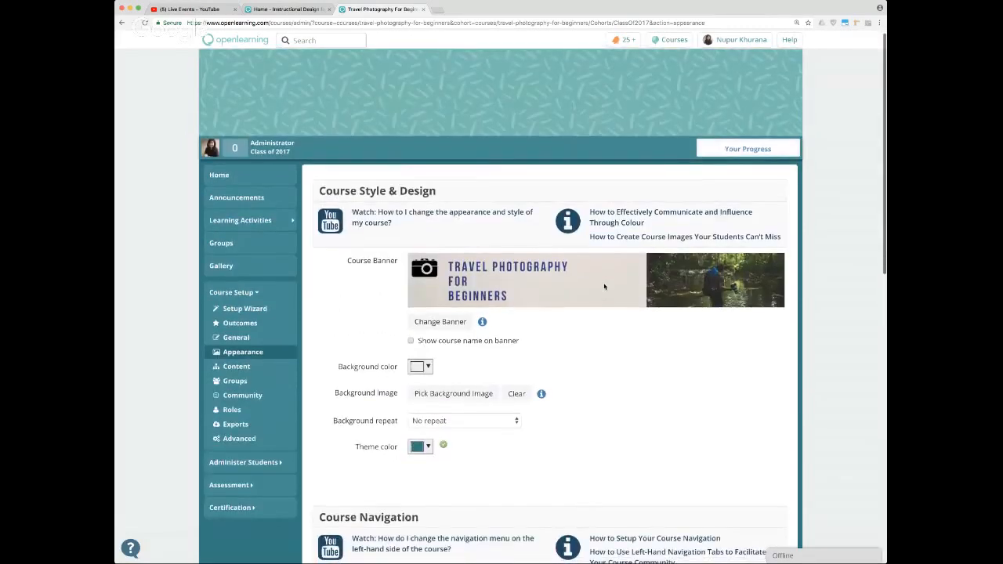
scroll(607, 366, down, 3)
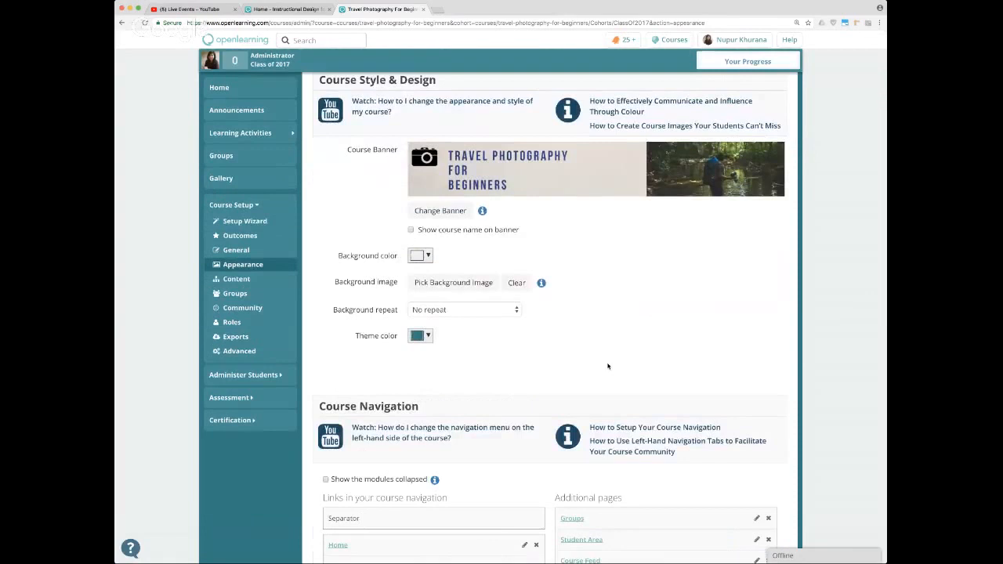
Move Announcements to the end of the course navigation links, below Gallery
scroll(608, 366, down, 6)
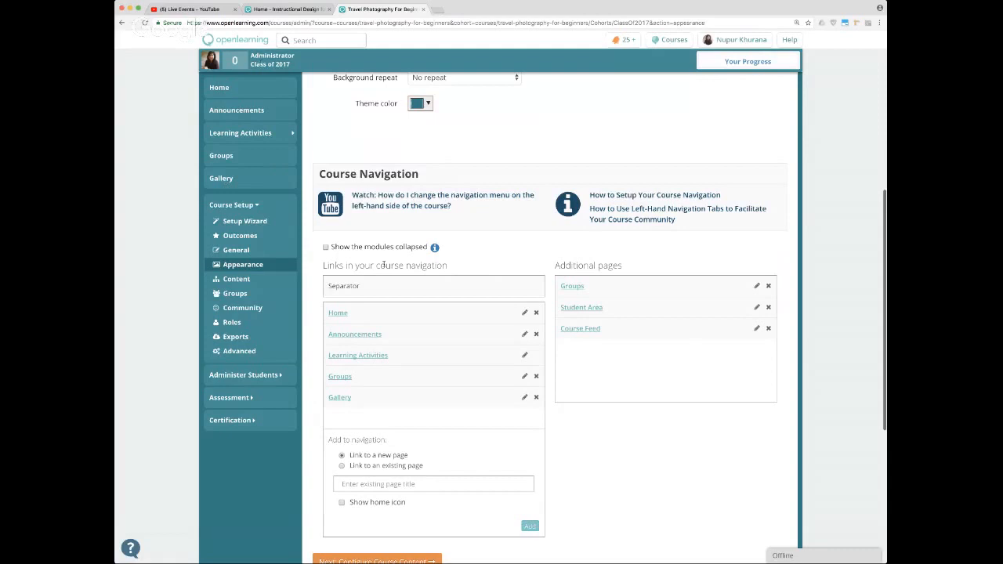
drag(401, 332, 411, 396)
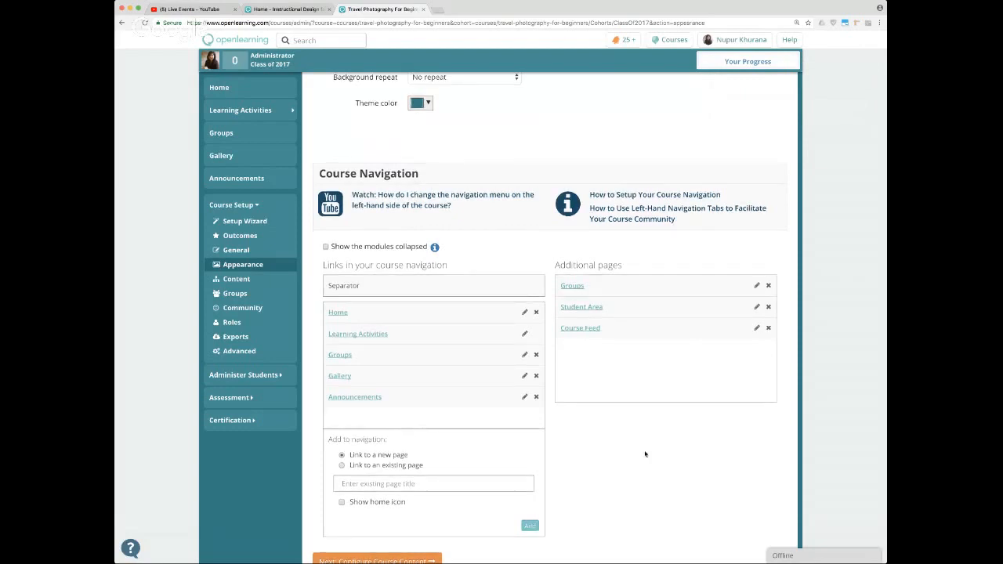
Review the Appearance page's banner, background, theme color and course navigation settings
scroll(645, 454, down, 2)
scroll(605, 304, up, 3)
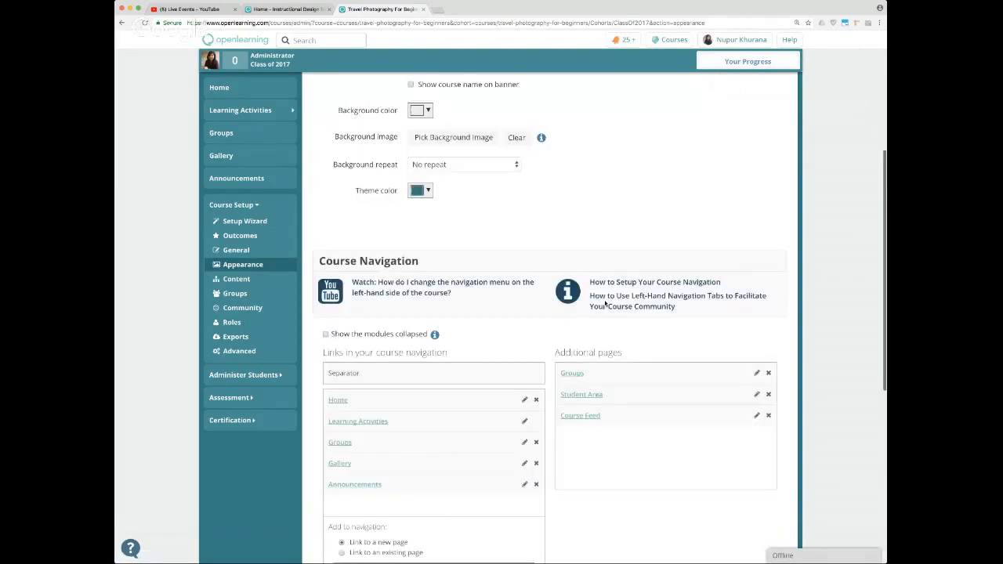
scroll(605, 305, up, 1)
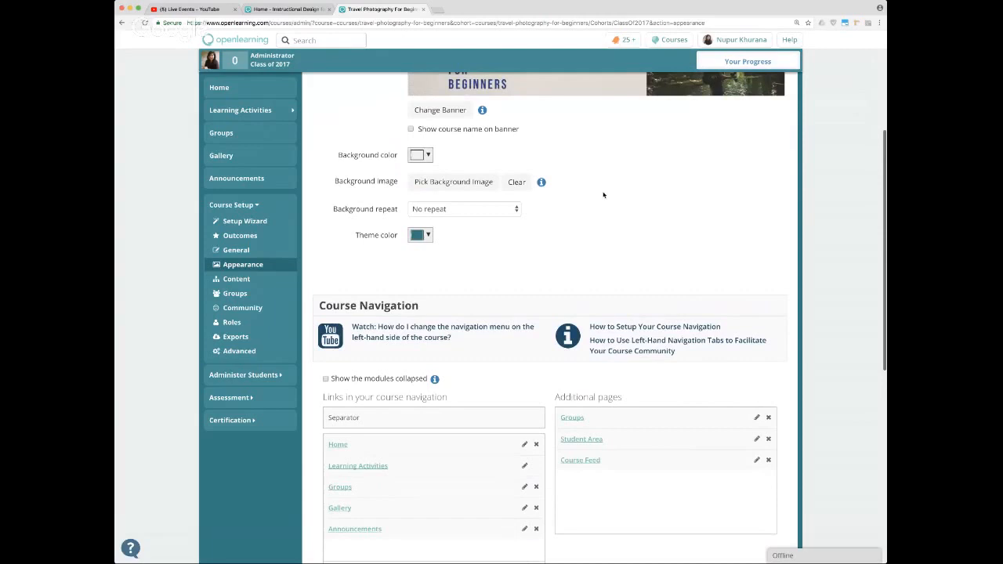
scroll(603, 194, up, 2)
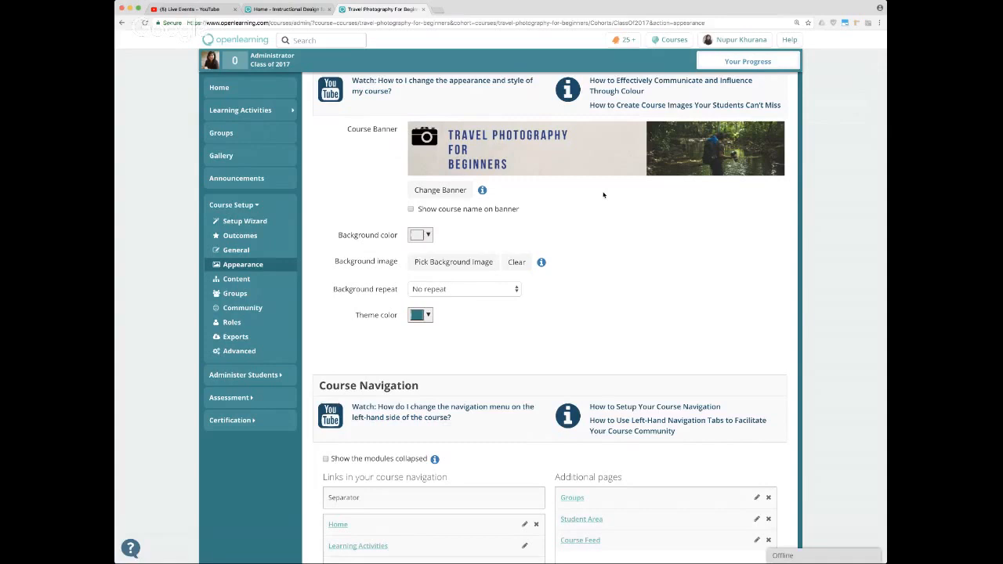
scroll(603, 194, down, 1)
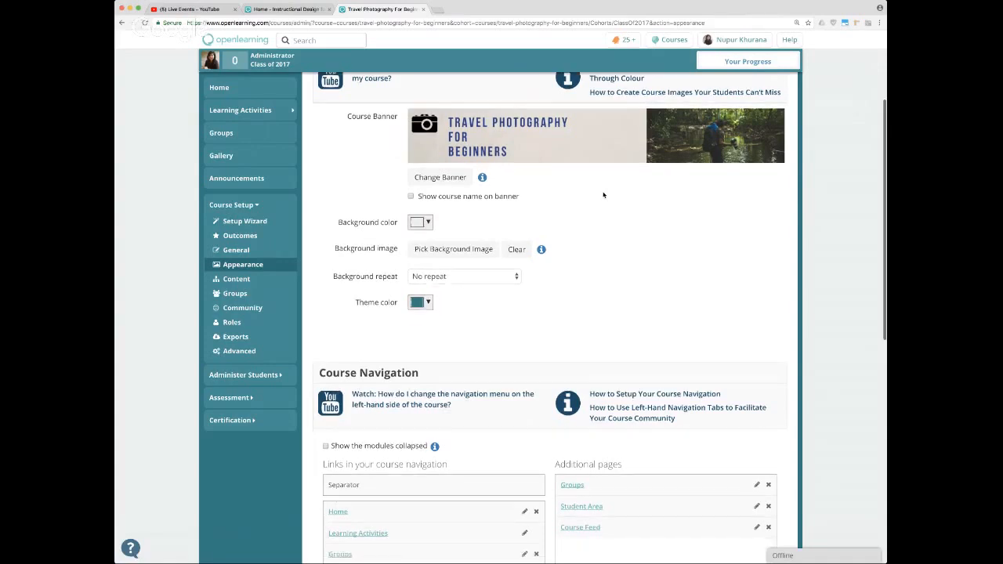
scroll(603, 194, down, 2)
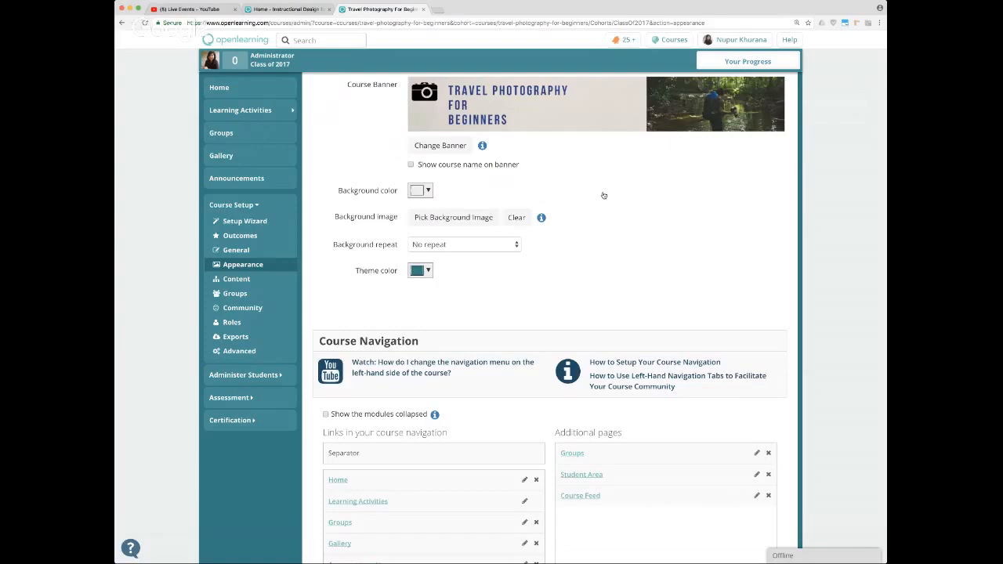
scroll(604, 194, down, 5)
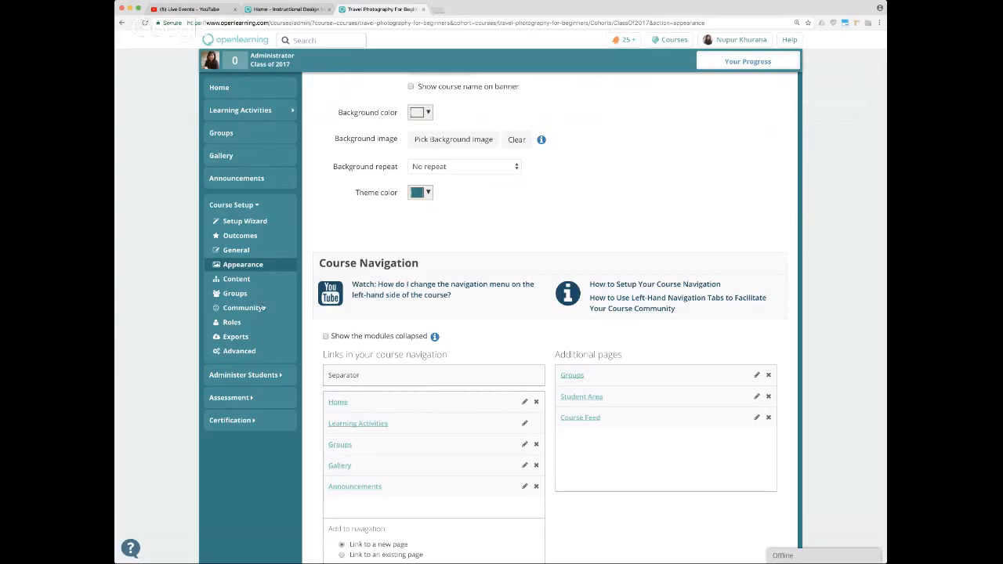
Open the course content editor and skip the Content Creation Overview guide
click(237, 280)
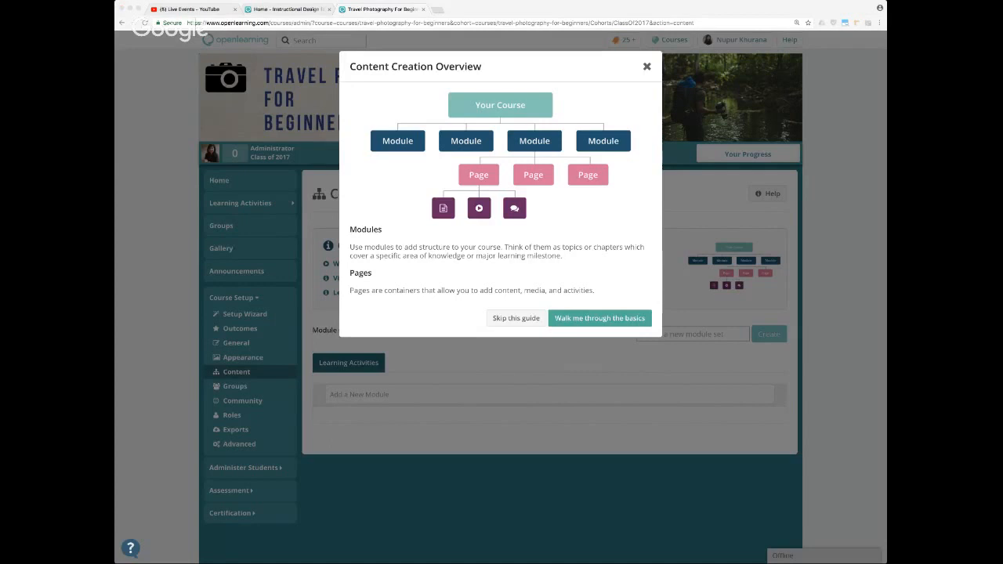
click(521, 279)
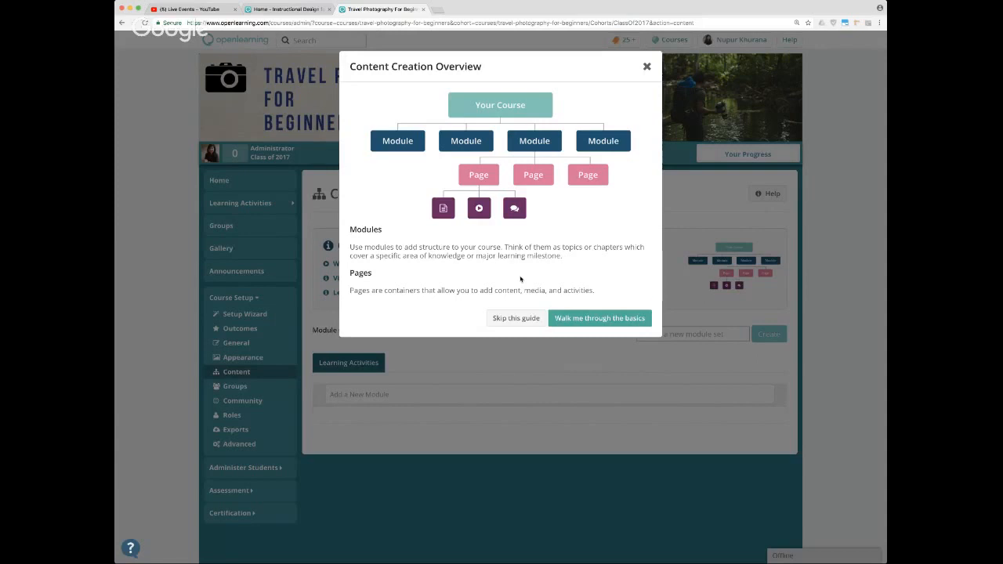
click(514, 318)
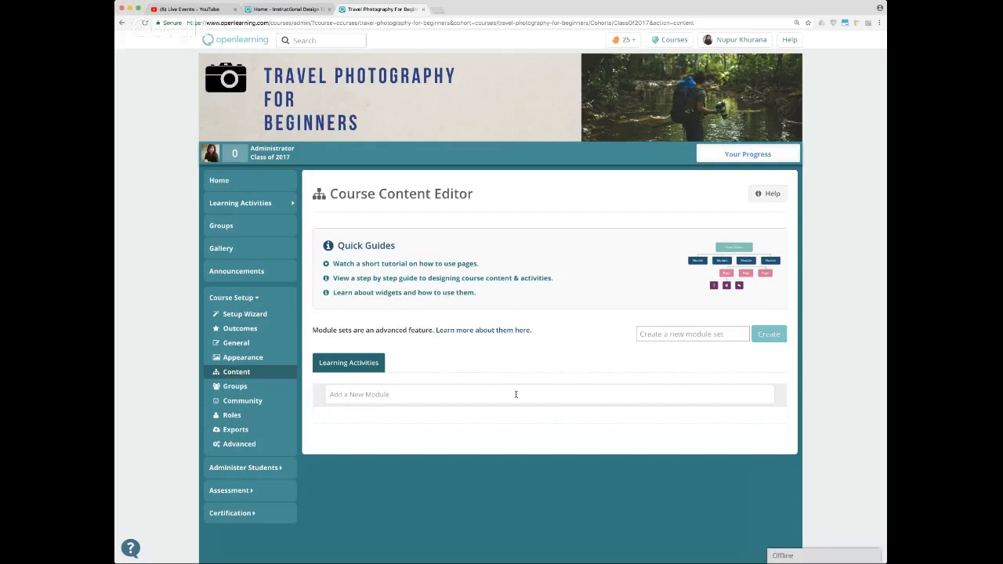
Add a new module named "Your Photography Equipment" to the learning activities
text(y)
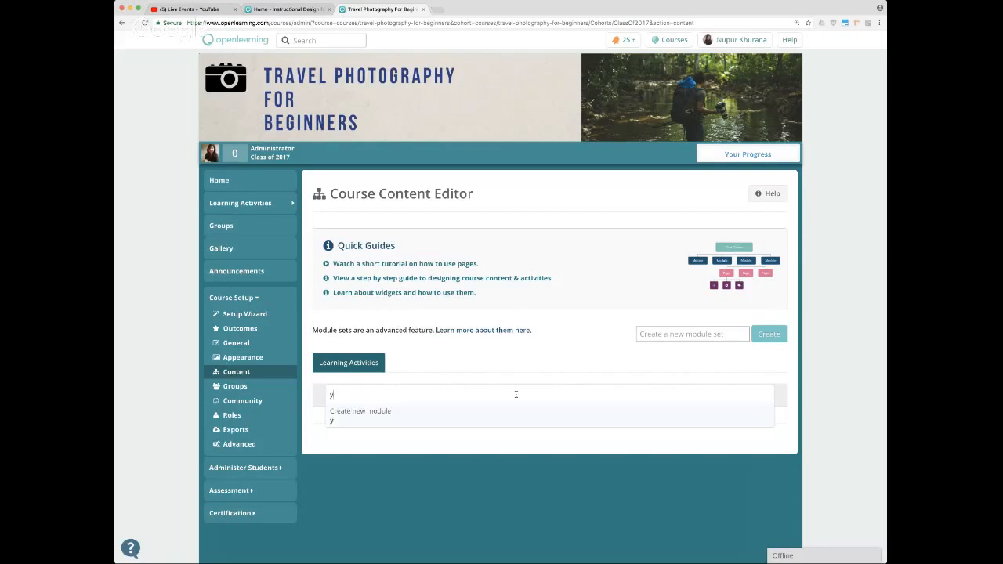
key(BackSpace)
text(yO)
key(BackSpace)
key(BackSpace)
text(Your Photography Equipment)
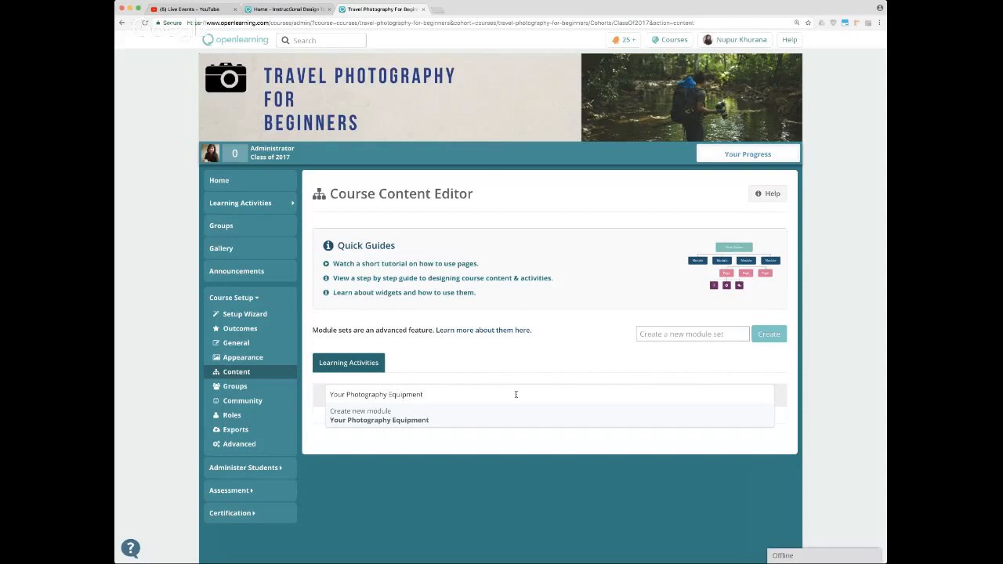
key(Return)
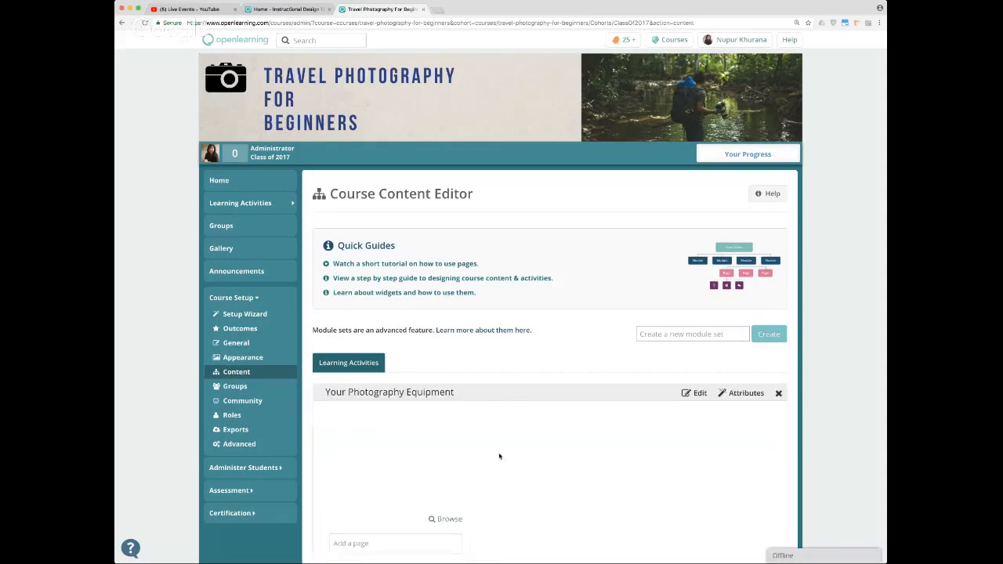
Add a page named "Love your equipment!" to the Your Photography Equipment module
scroll(506, 468, down, 1)
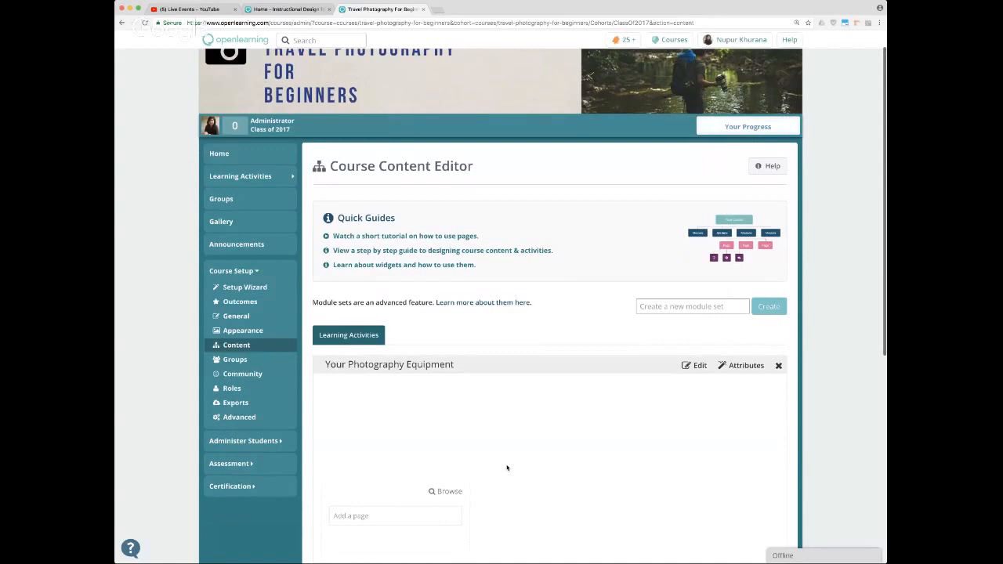
scroll(507, 468, down, 2)
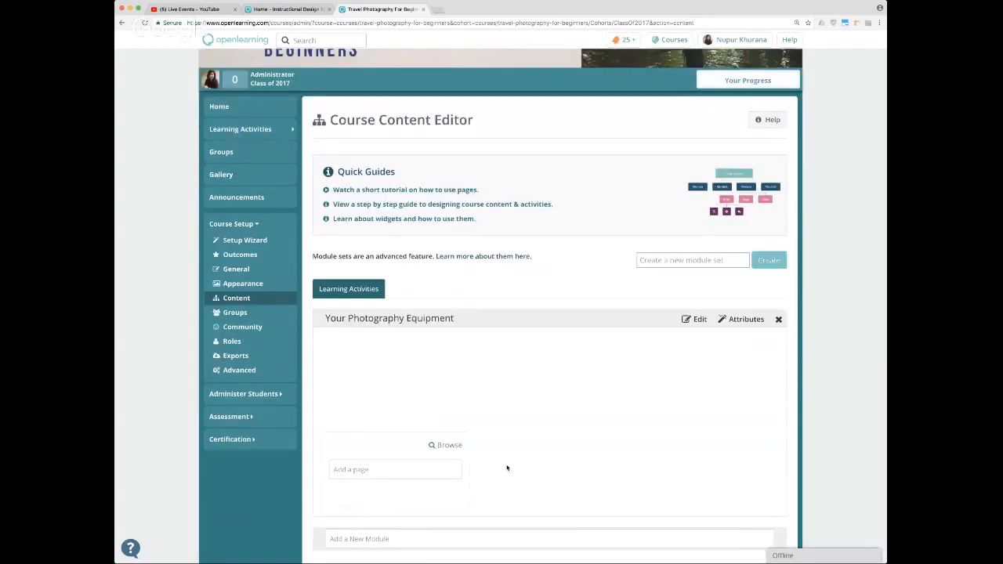
scroll(507, 468, down, 1)
click(418, 442)
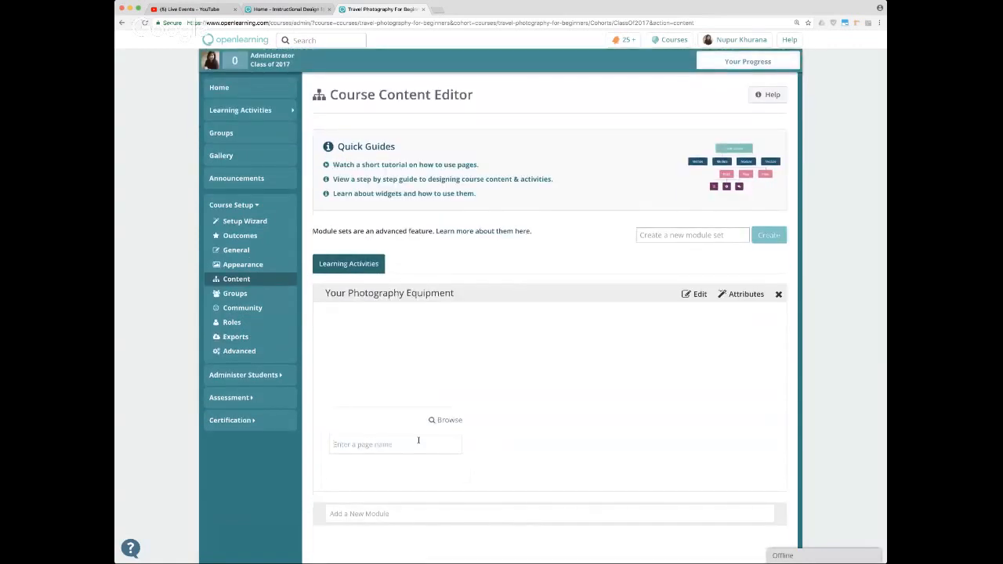
text(Love)
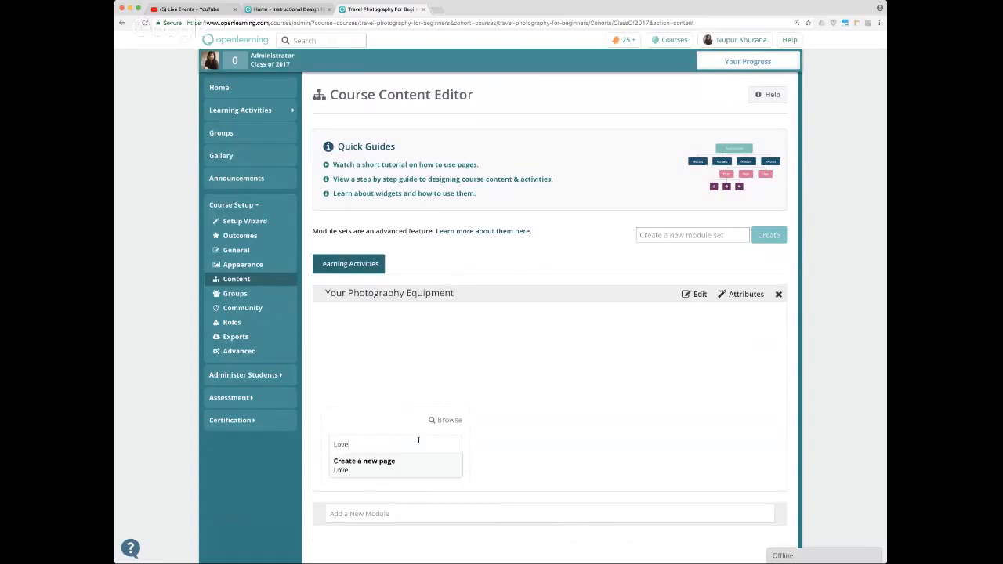
text( your equipment!)
key(Return)
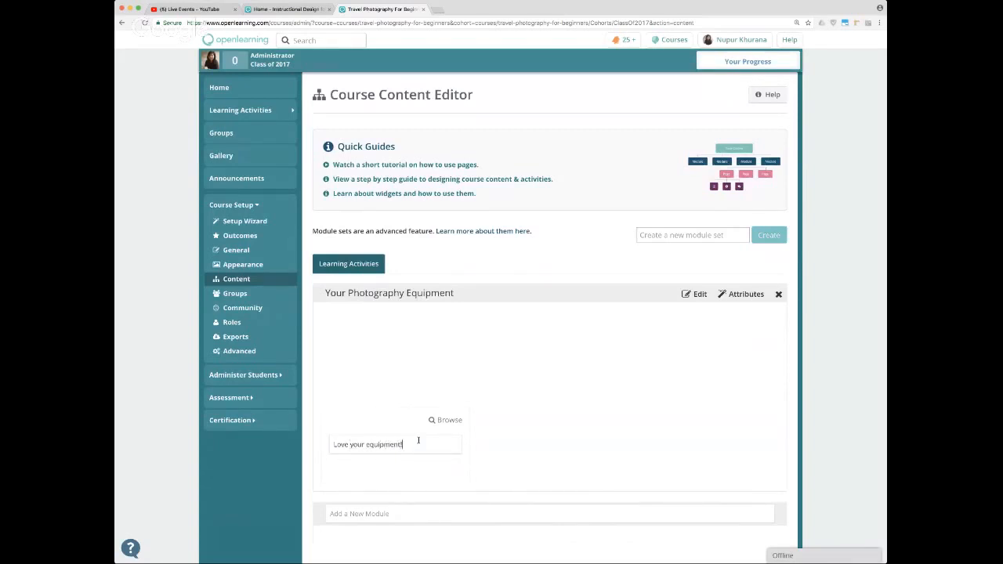
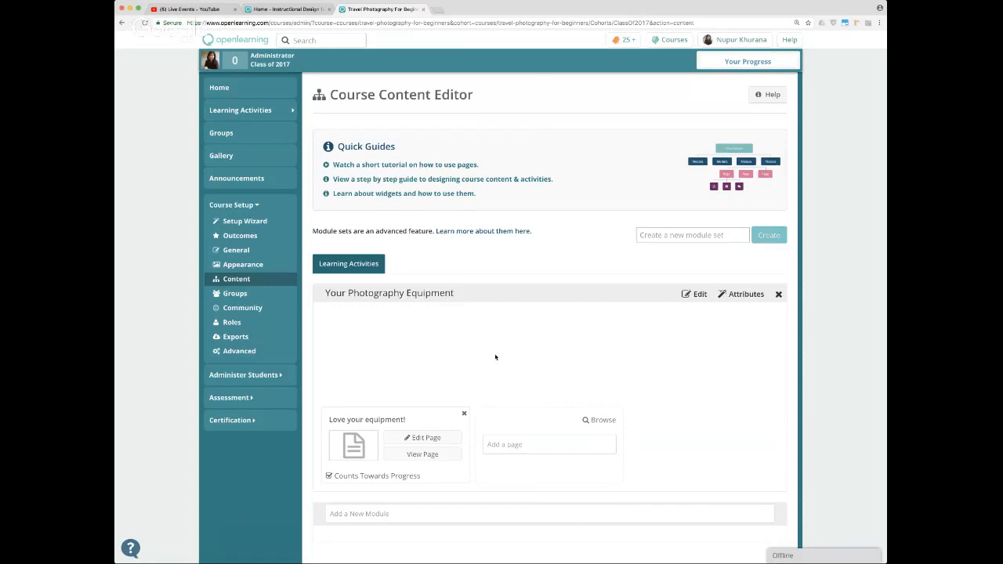
View the "Love your equipment!" page and open it for editing
scroll(495, 357, down, 1)
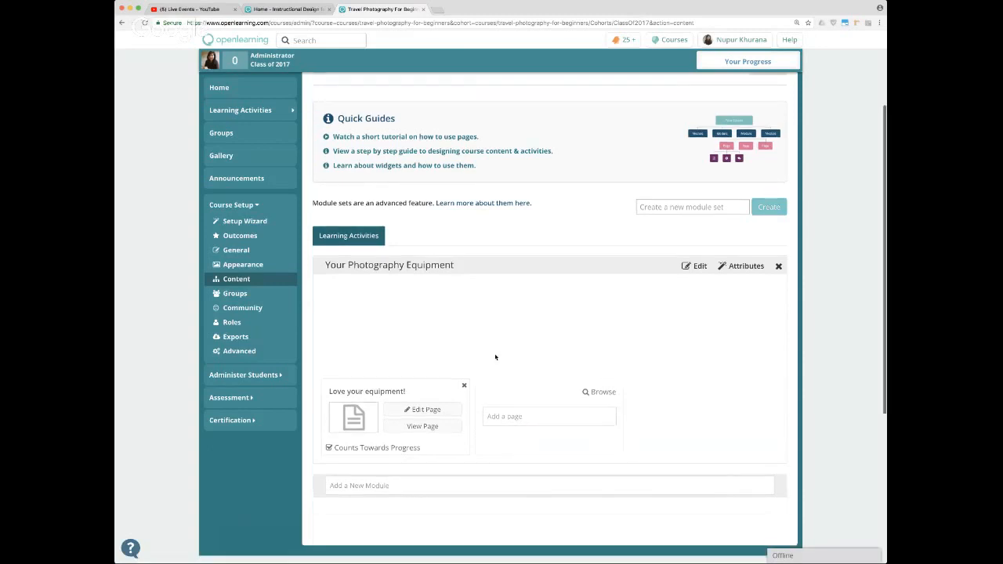
scroll(496, 357, down, 1)
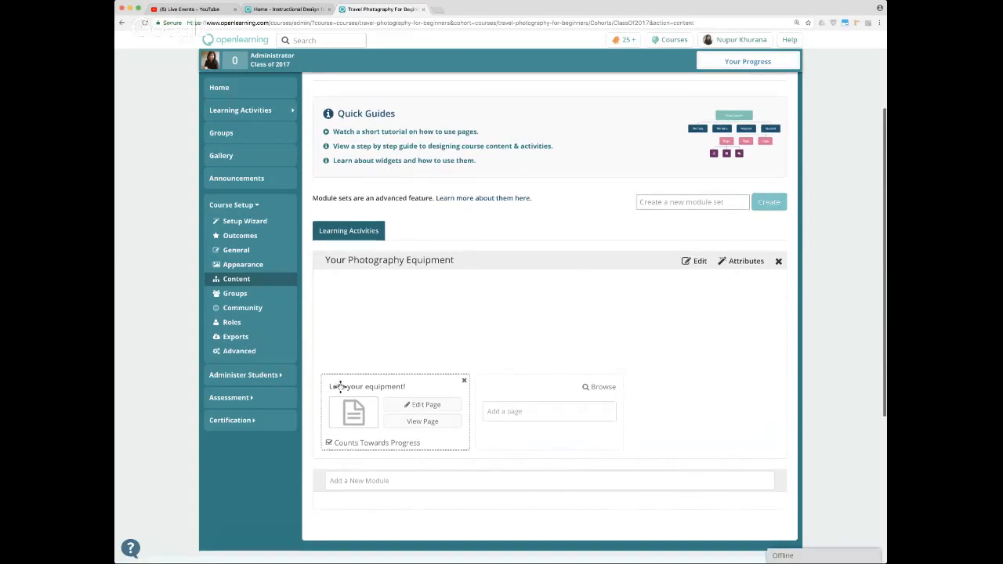
click(421, 422)
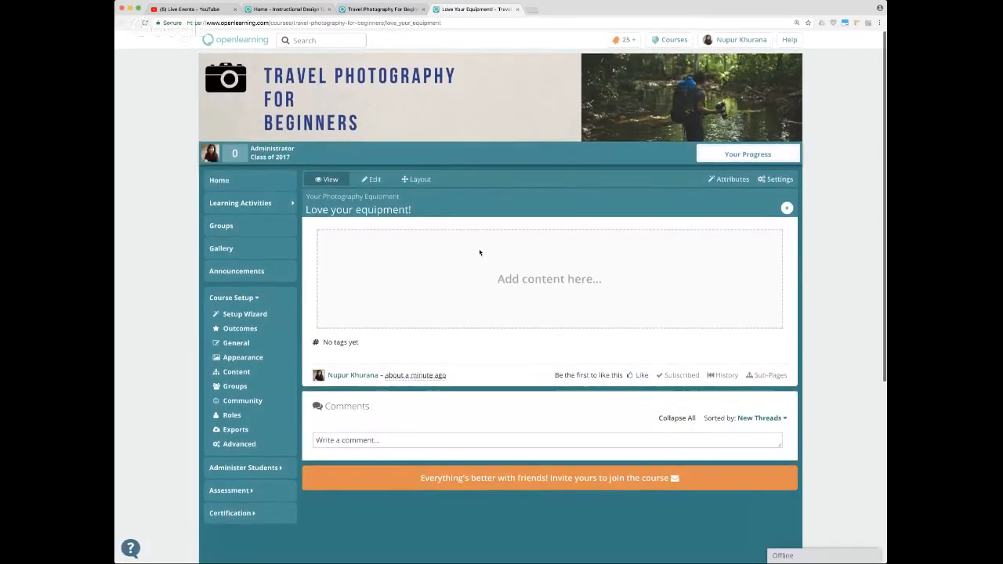
click(376, 180)
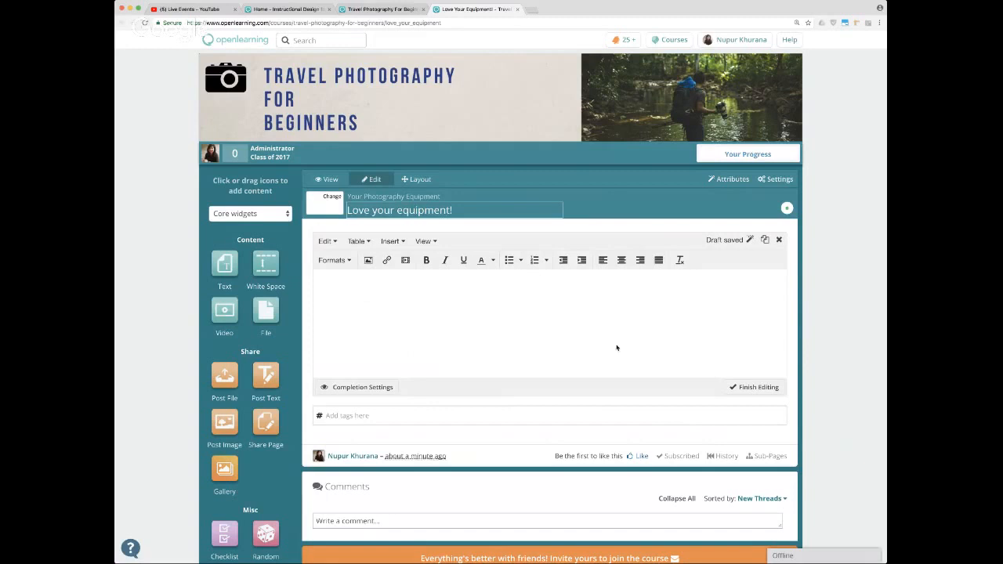
Write "What photography equipment do you own?" and, on a separate line, "Tell us below!" in the page's text section
text(How)
key(BackSpace)
key(BackSpace)
key(BackSpace)
text(What photography equipment do you)
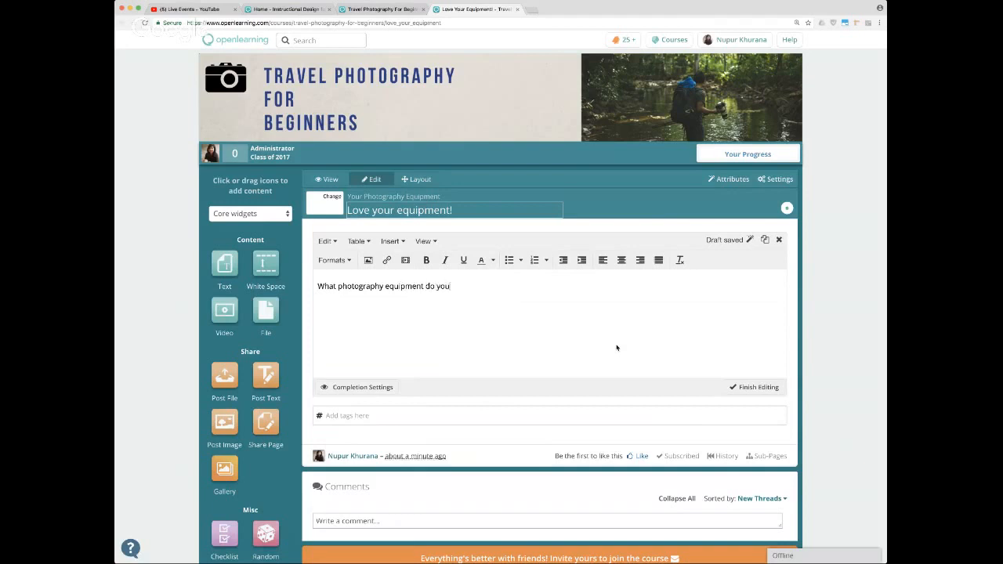
text( own?)
key(Return)
text(T)
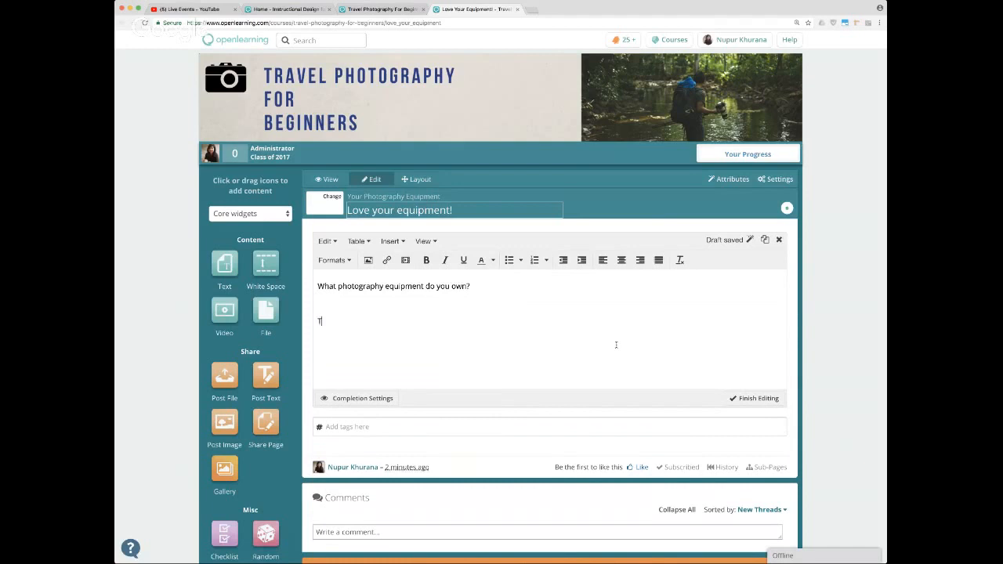
text(ell us below!)
key(Return)
key(Return)
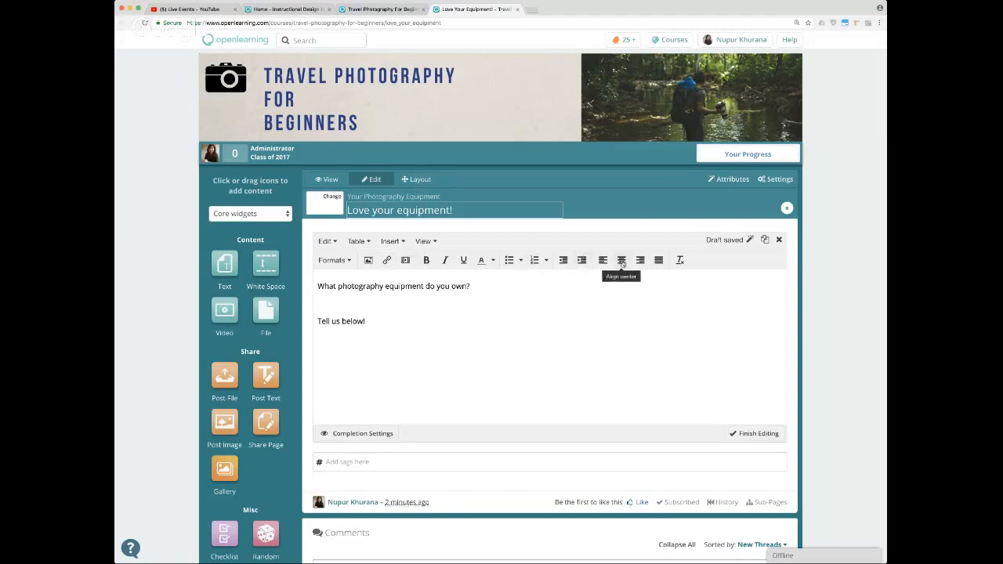
Format the question "What photography equipment do you own?" as Header 1
triple_click(342, 282)
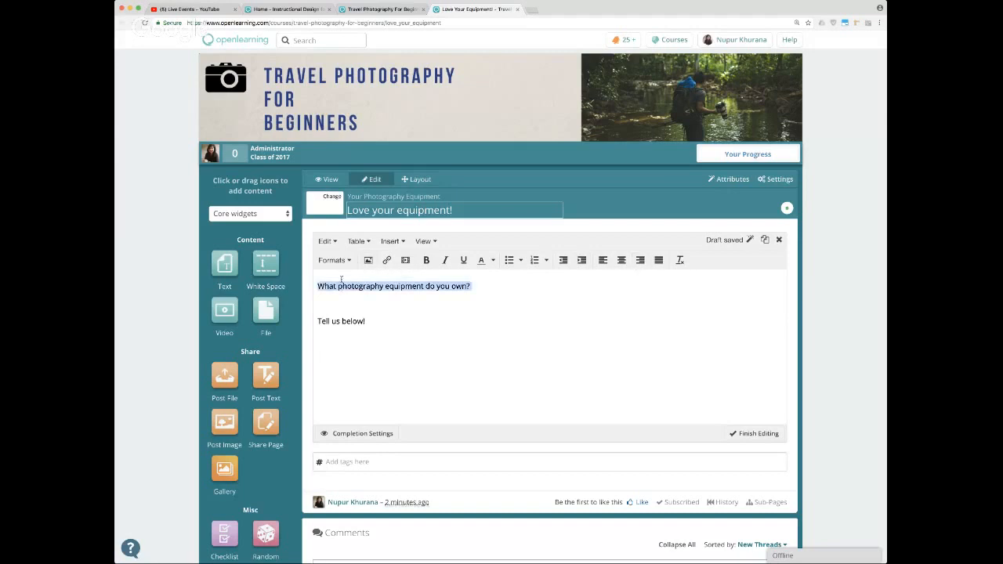
click(342, 261)
mouse_move(342, 278)
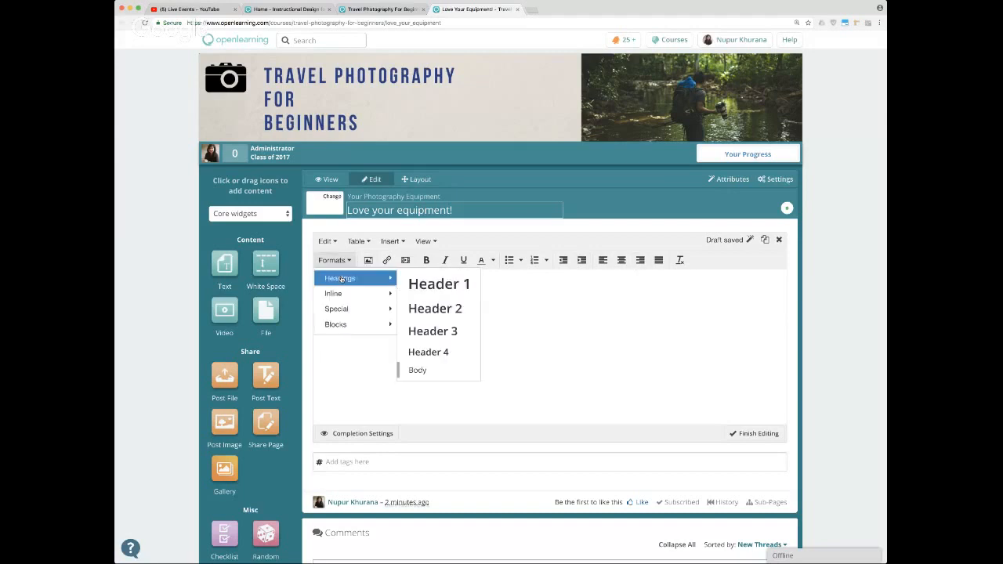
click(419, 282)
Upload the photography equipment photo below the heading, style it Float Right instead of Float Left, and shrink it slightly
click(460, 322)
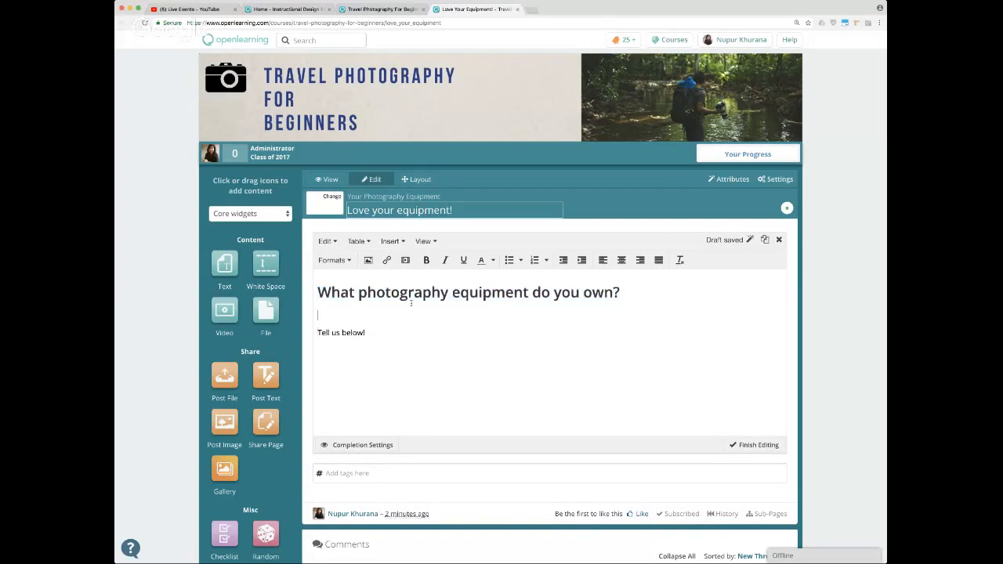
click(368, 261)
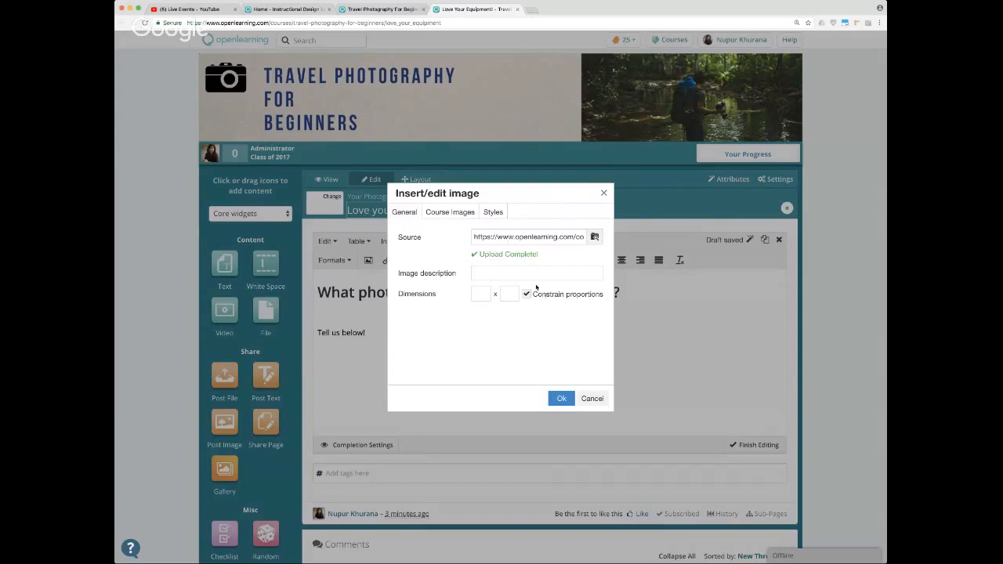
click(494, 217)
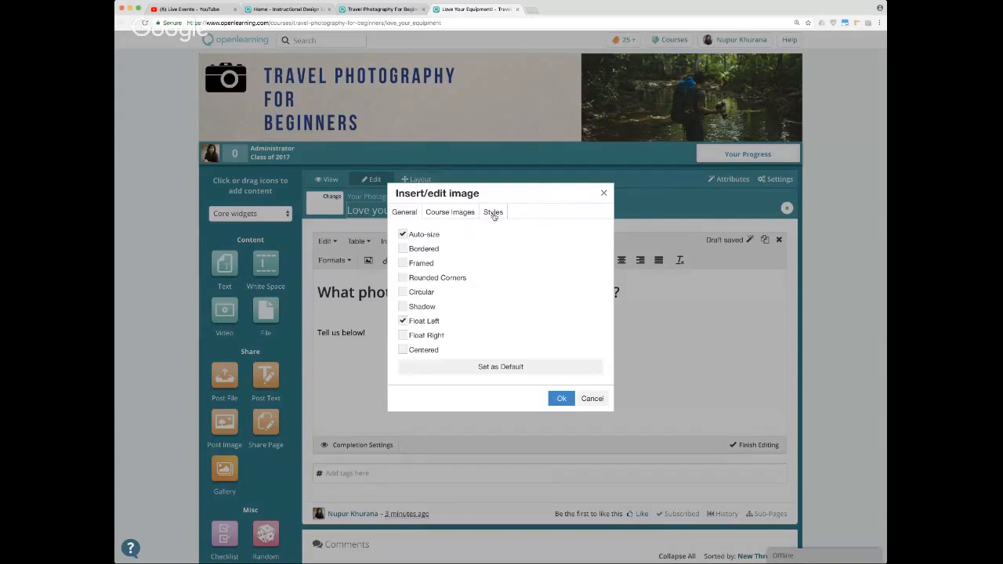
click(403, 321)
click(404, 336)
click(561, 398)
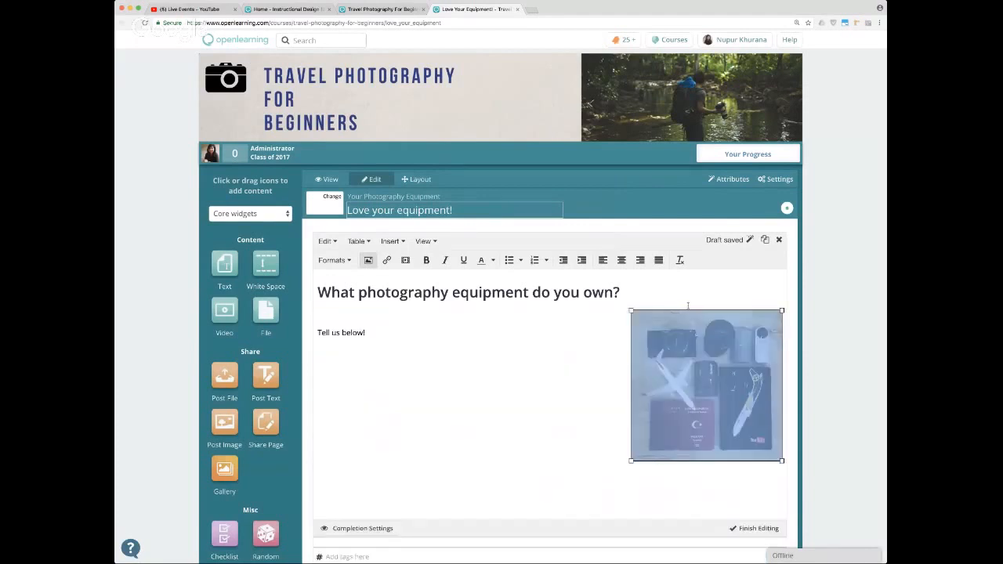
click(536, 391)
Look over the available content widgets and finish editing the page's text section to save it
scroll(535, 391, down, 2)
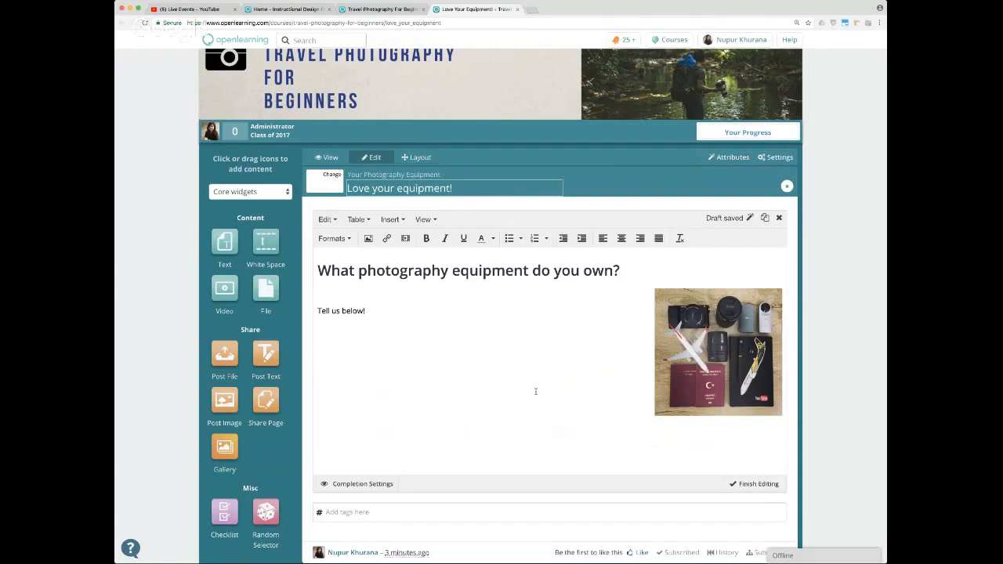
scroll(537, 391, down, 1)
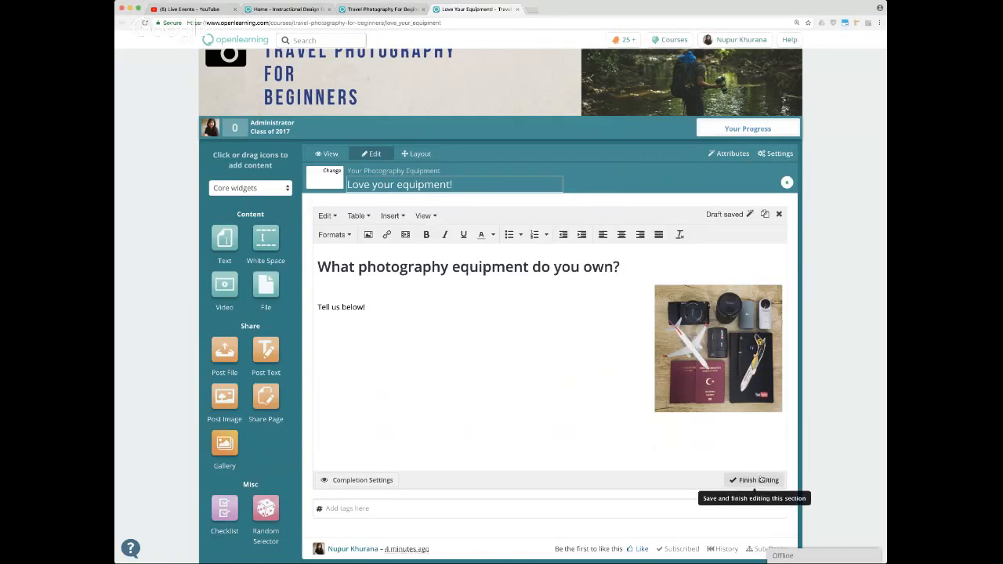
scroll(521, 391, down, 1)
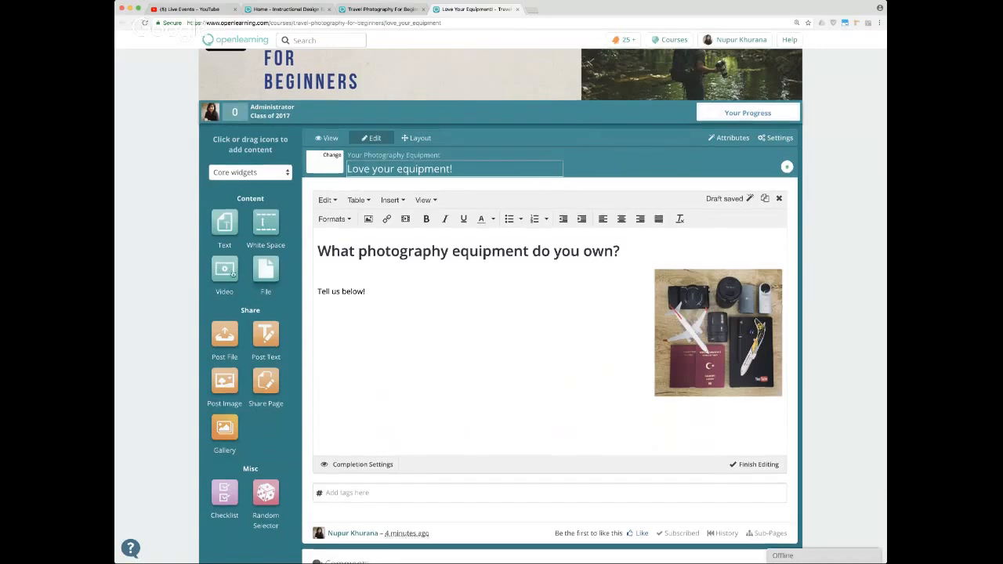
drag(233, 273, 254, 275)
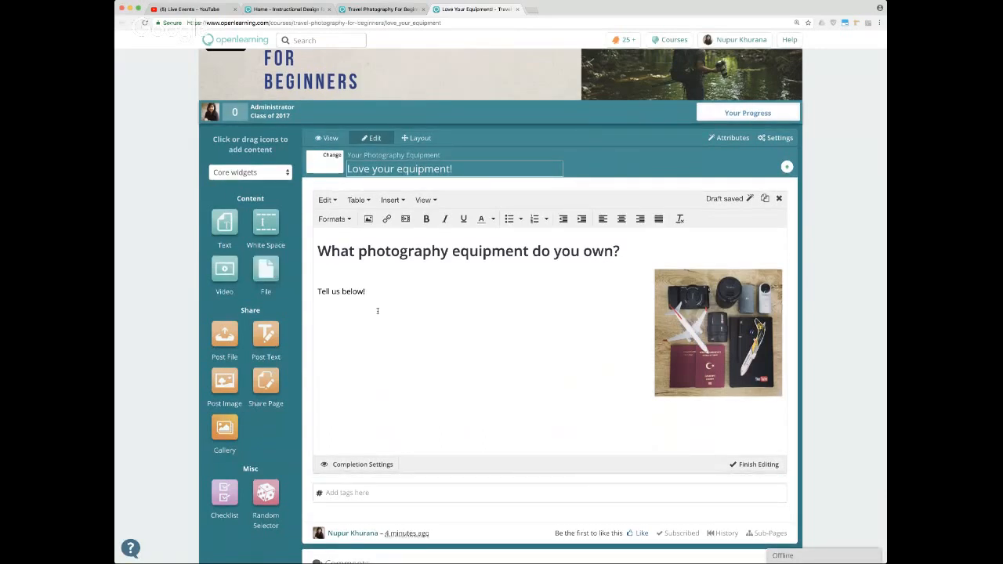
scroll(377, 311, down, 2)
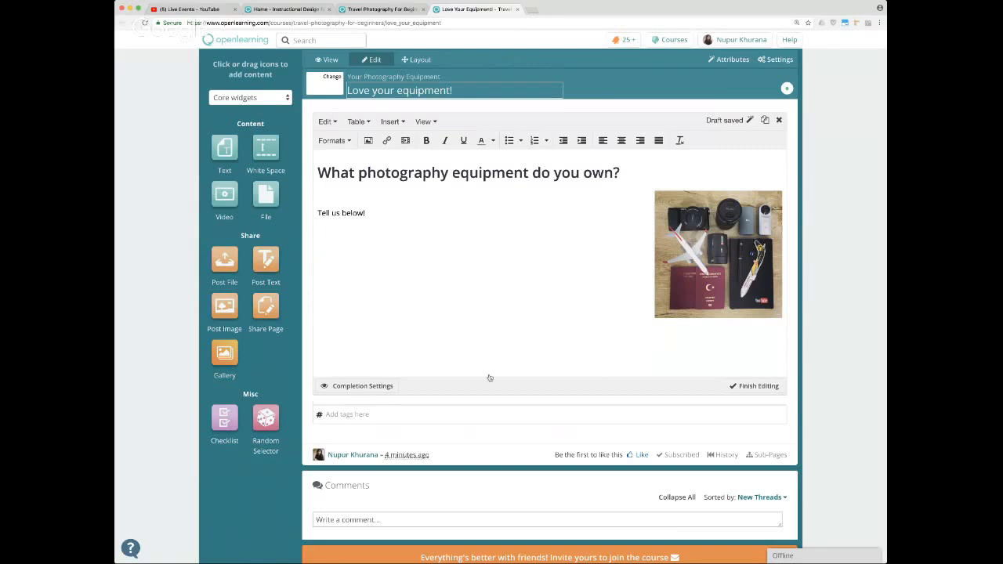
click(745, 388)
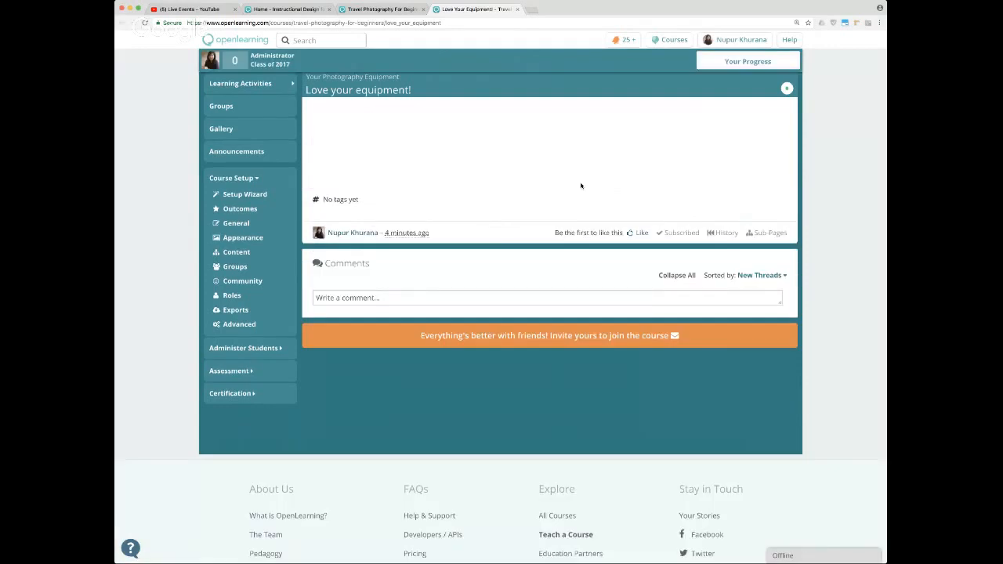
scroll(580, 186, up, 2)
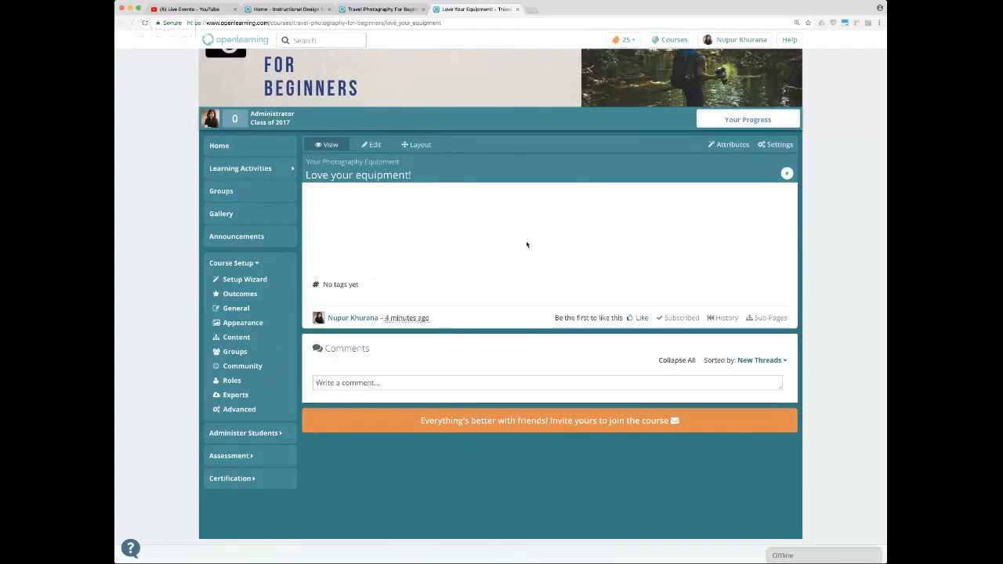
Collapse the course setup options and view the Your Photography Equipment module in Learning Activities
click(253, 264)
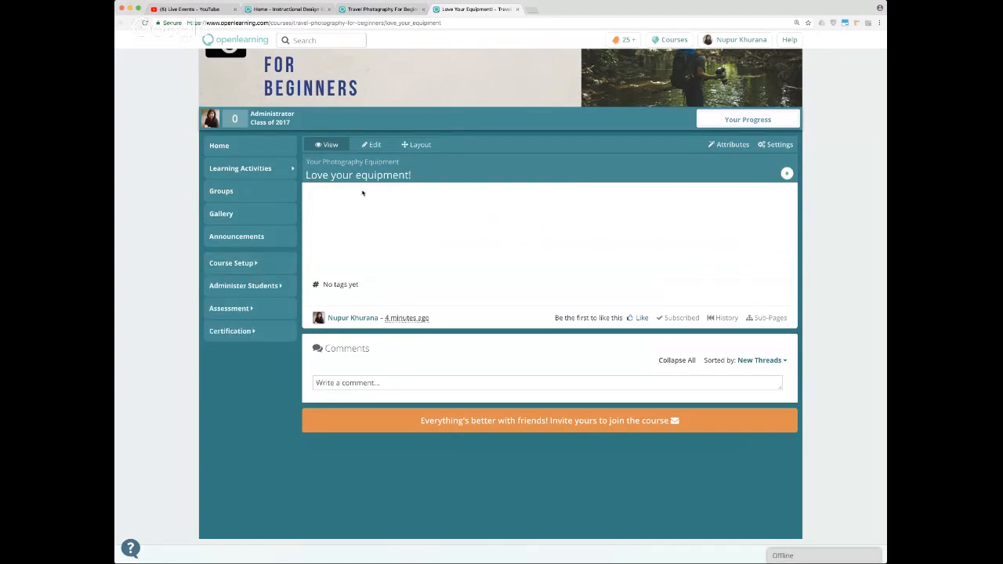
click(276, 176)
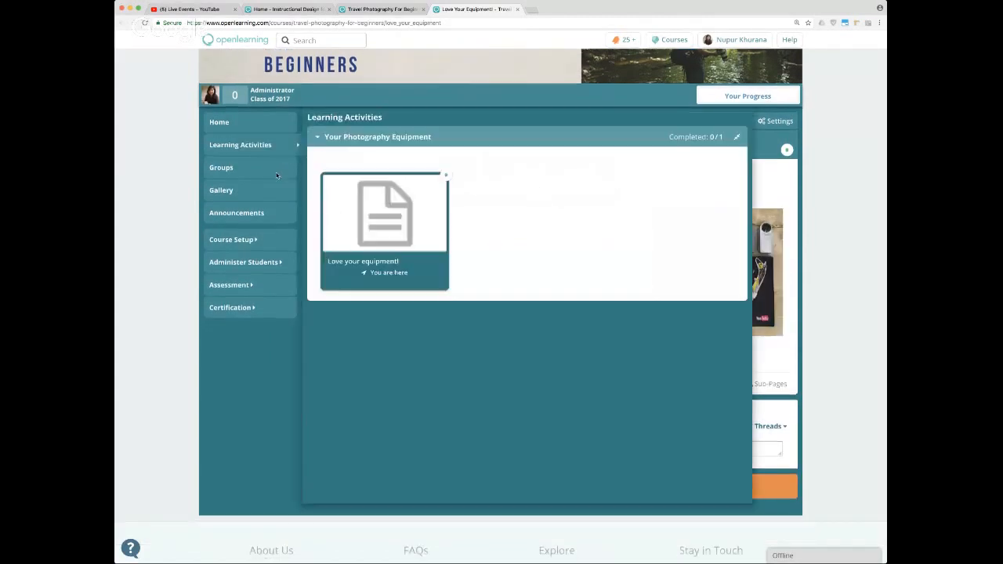
click(392, 141)
click(392, 141)
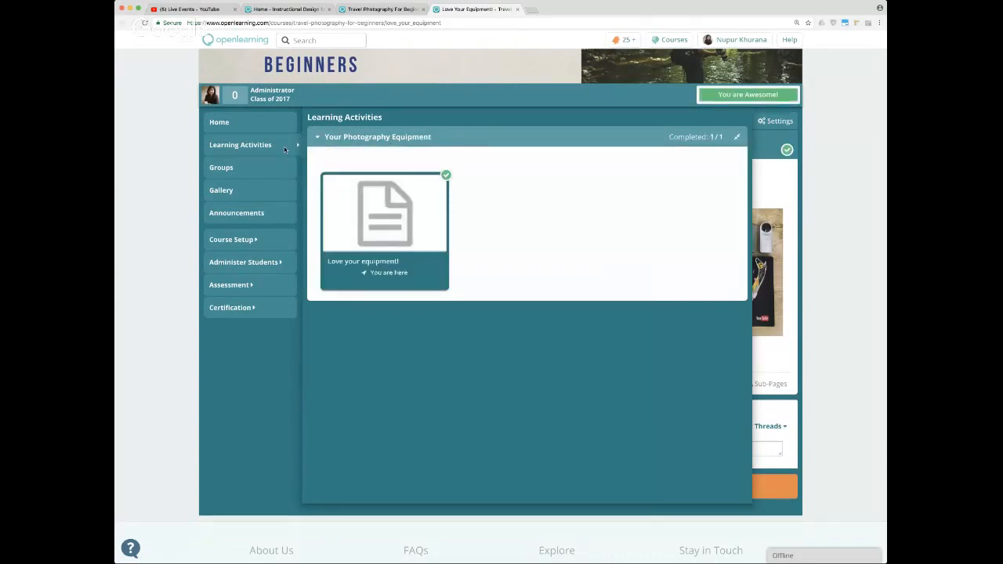
Set the equipment photo as the page's thumbnail, finish editing, and check its card in Learning Activities
click(284, 146)
click(374, 122)
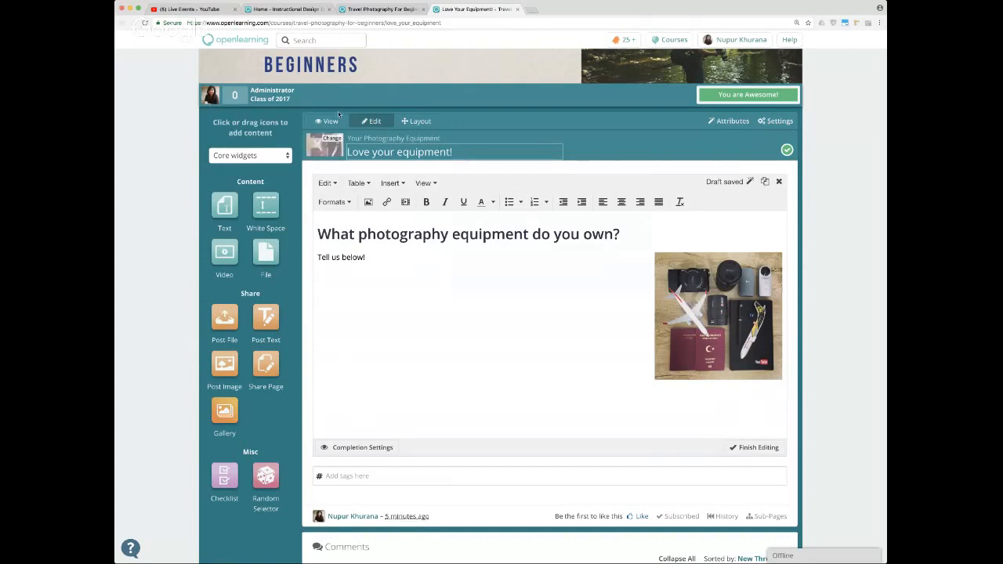
click(771, 450)
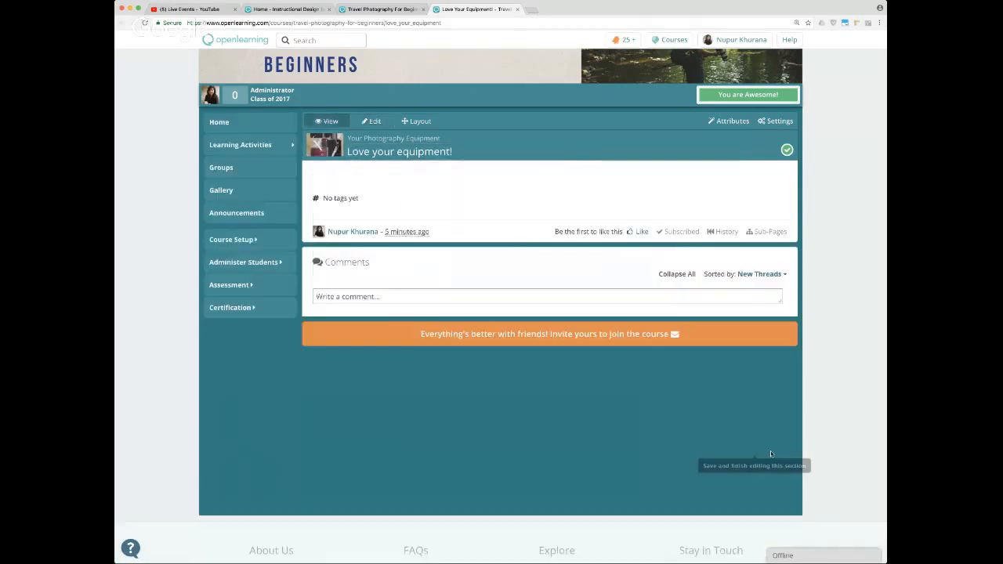
click(258, 150)
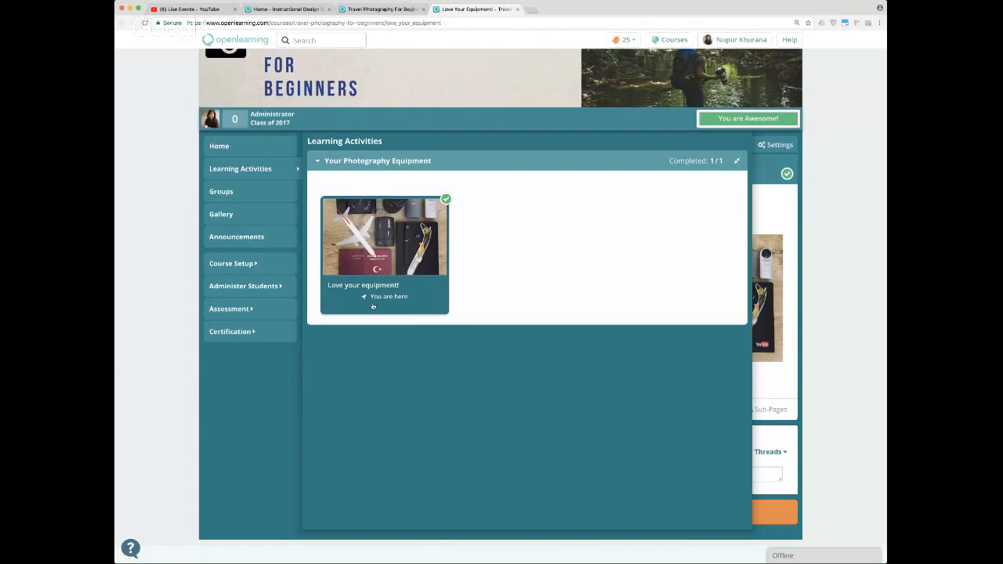
Close the Learning Activities overview, edit the Love your equipment! page, and add a Video section below the text with its options open
click(289, 170)
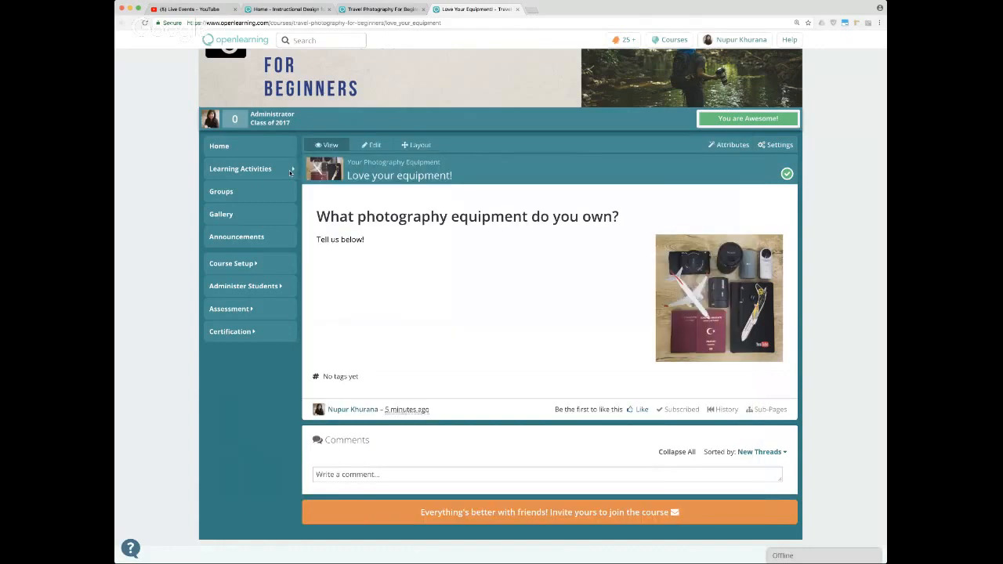
click(370, 147)
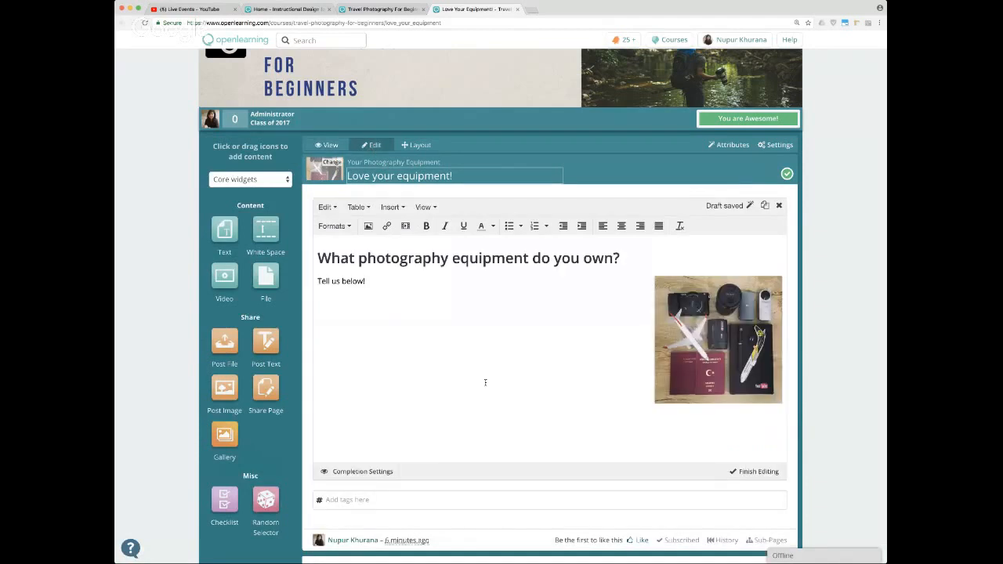
scroll(486, 382, down, 1)
scroll(485, 382, down, 1)
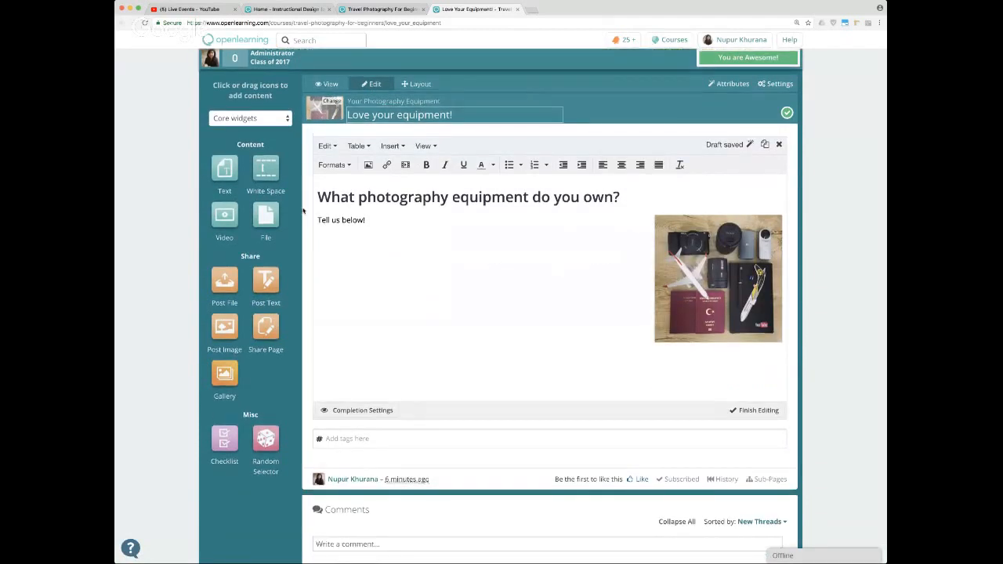
click(225, 221)
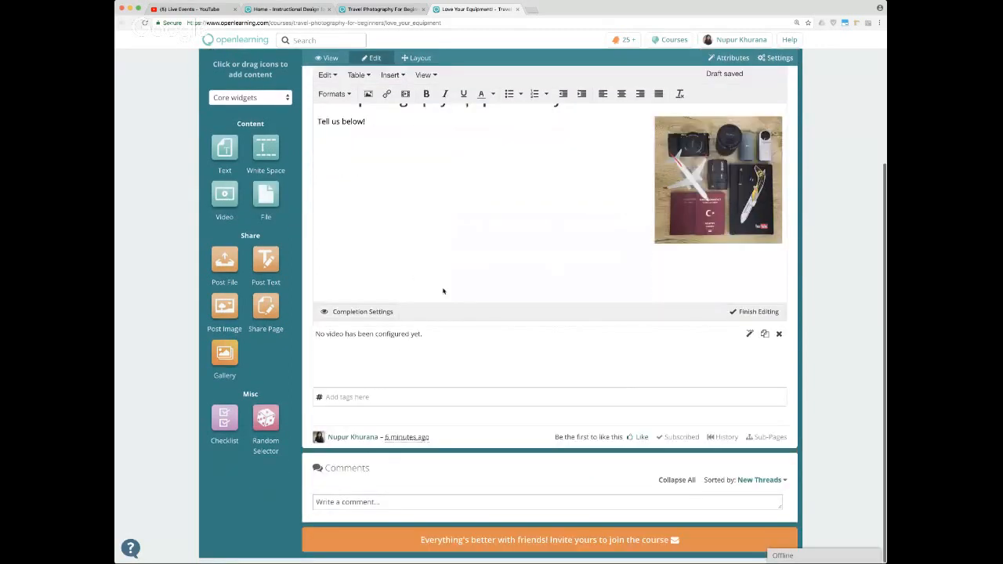
mouse_move(561, 355)
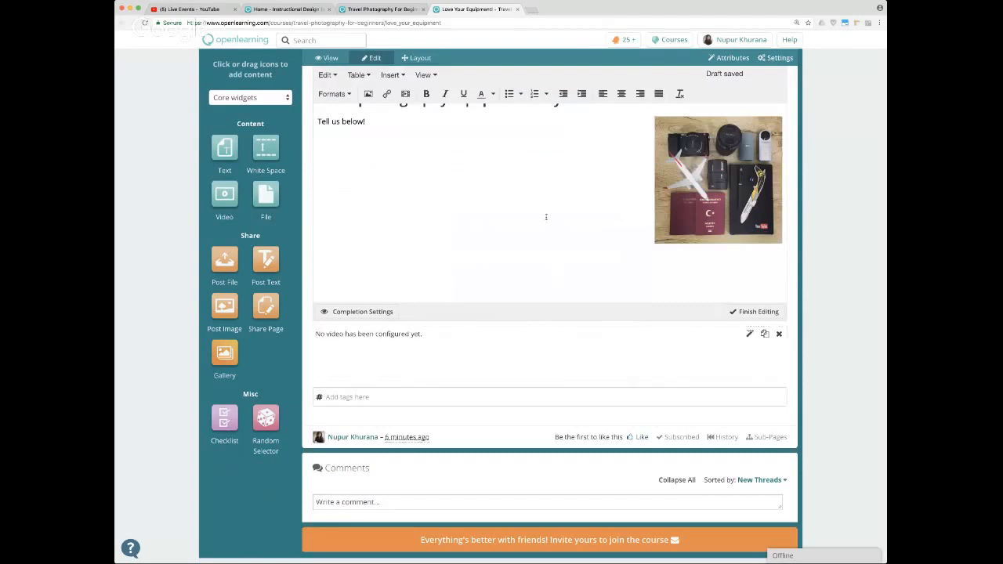
click(547, 364)
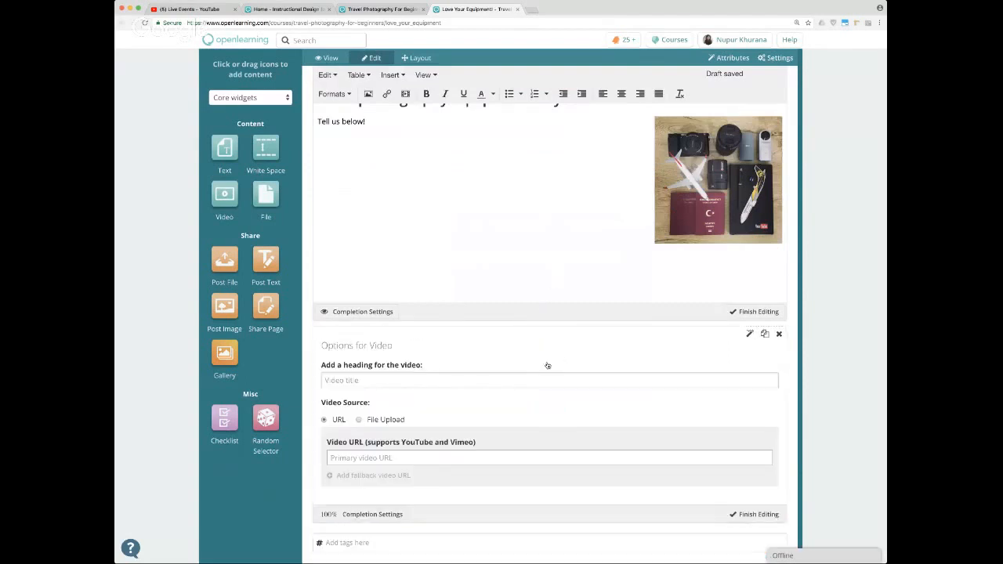
click(385, 452)
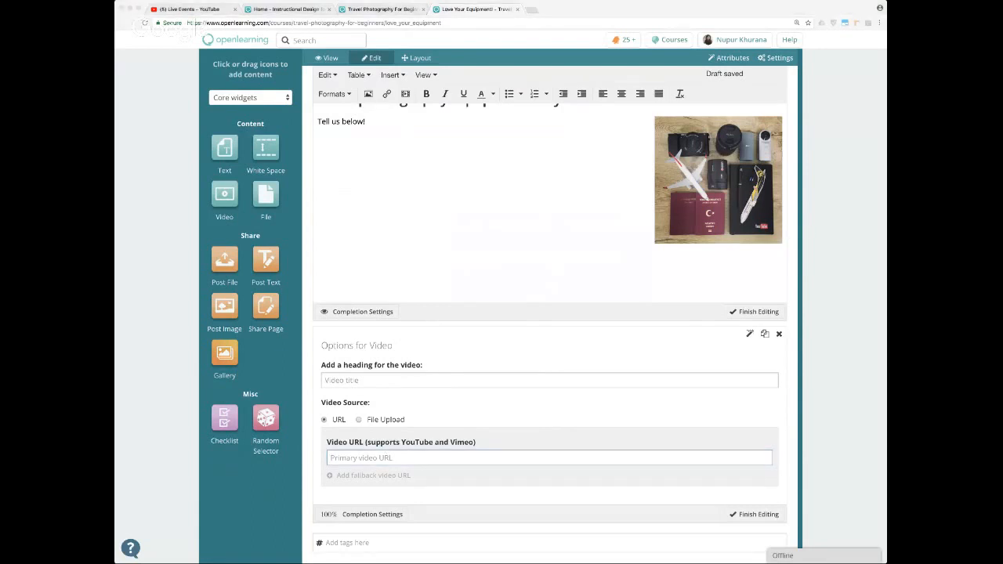
click(488, 346)
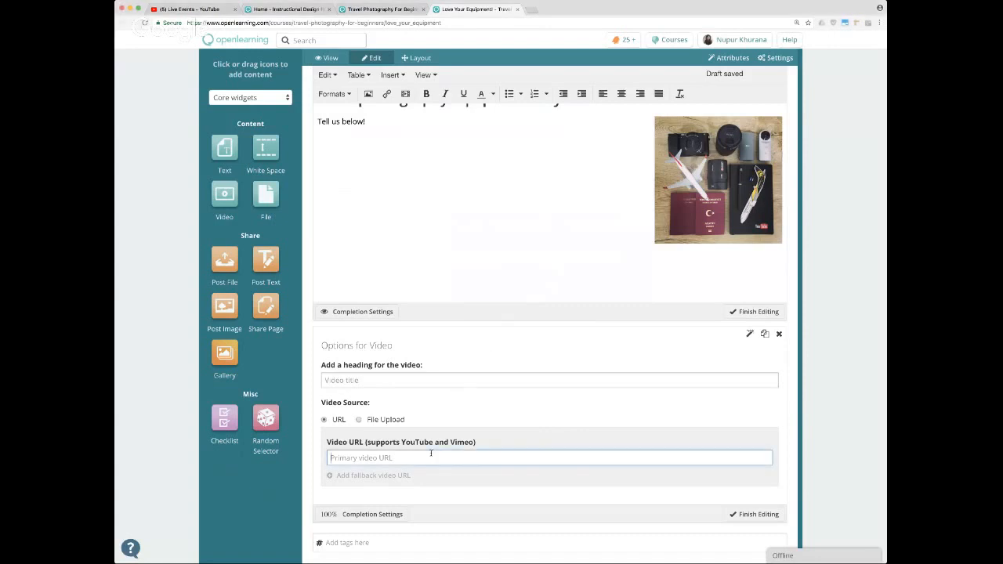
text(https://www.youtube.com/watch?v=YwhVW3aSeOk)
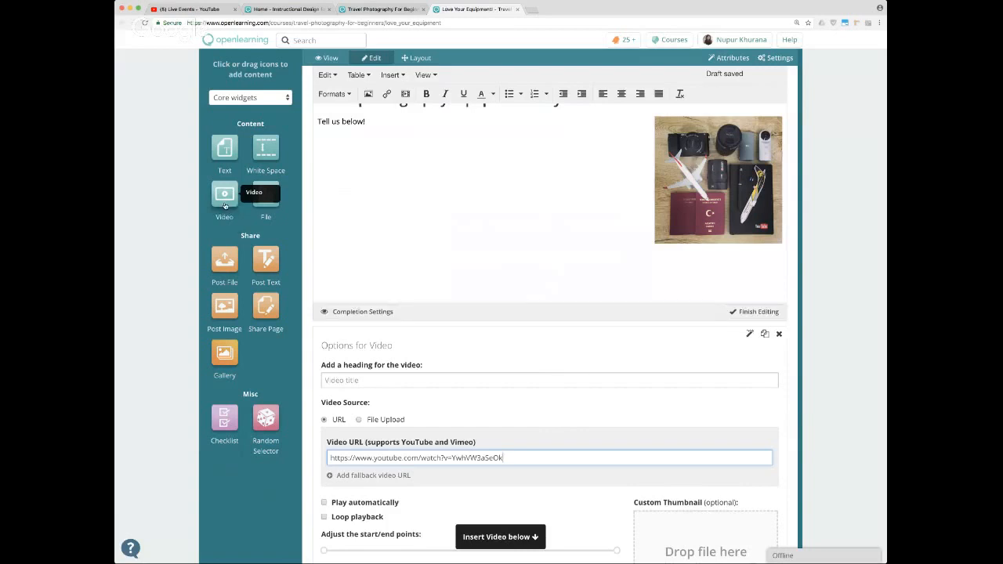
scroll(525, 368, up, 1)
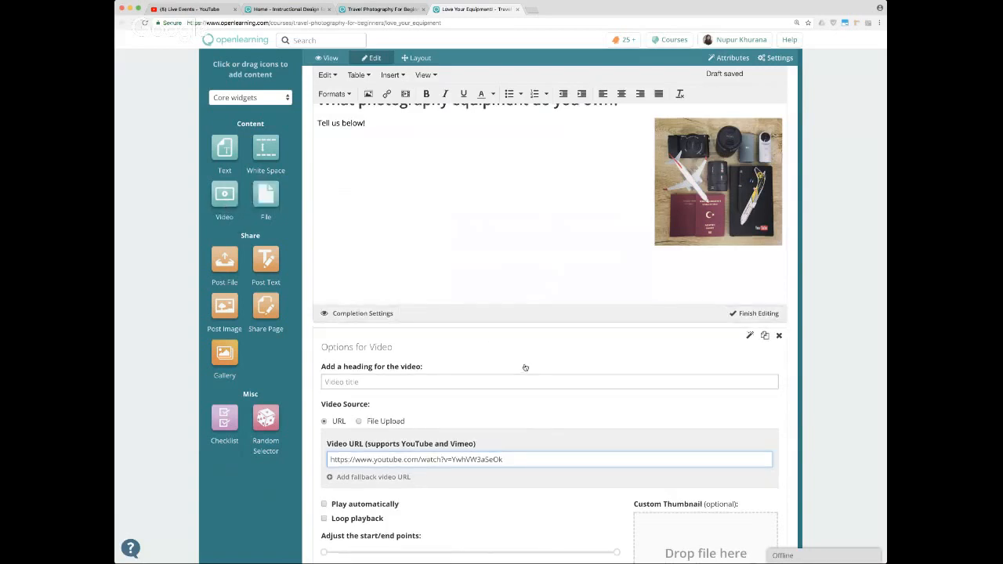
scroll(525, 368, down, 3)
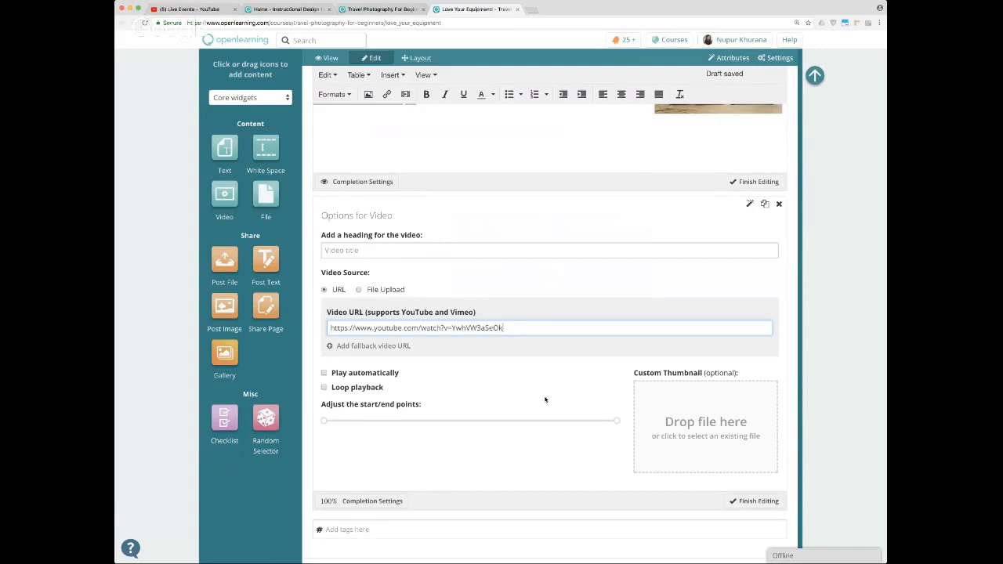
Give the video section the heading "Travel photography!"
click(490, 248)
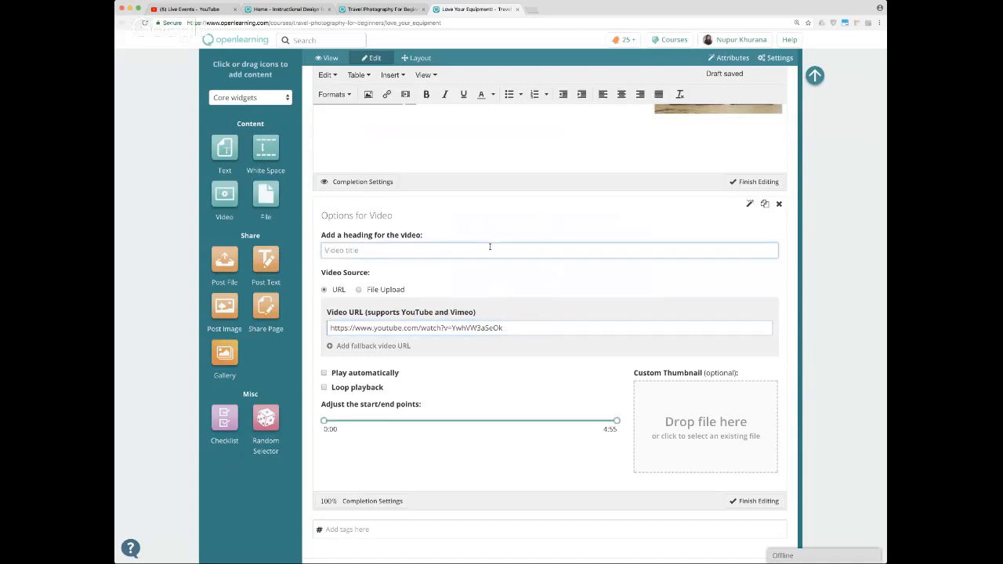
text(great)
key(BackSpace)
key(BackSpace)
key(BackSpace)
key(BackSpace)
key(BackSpace)
text(Travel photography)
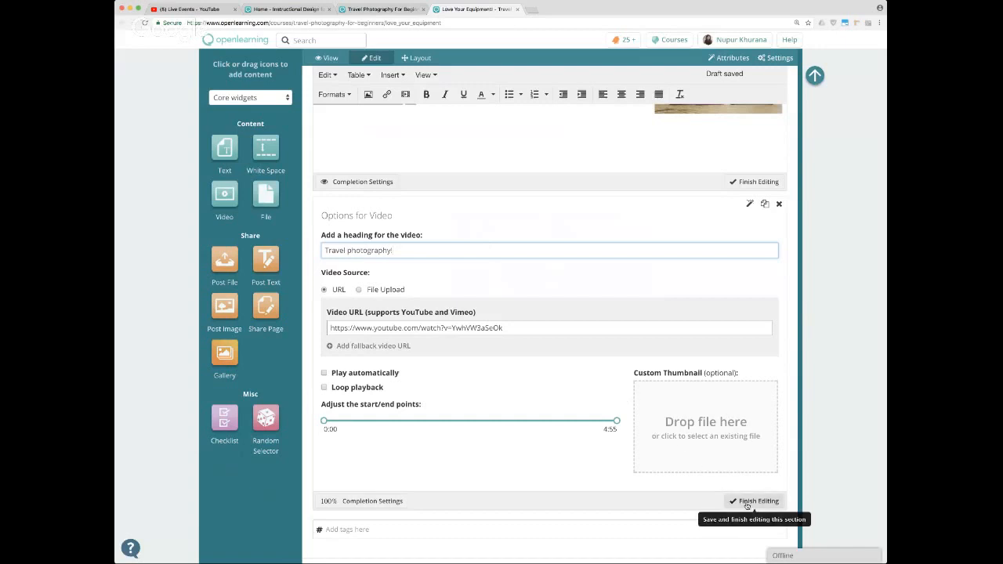
Try a File section between the text and the video, and remove it again
scroll(577, 334, down, 1)
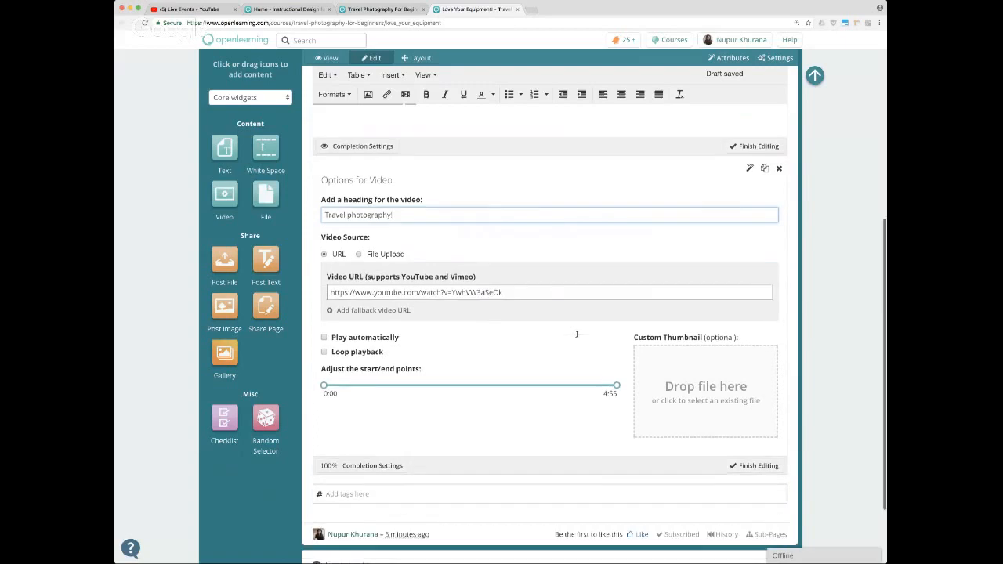
scroll(577, 335, up, 4)
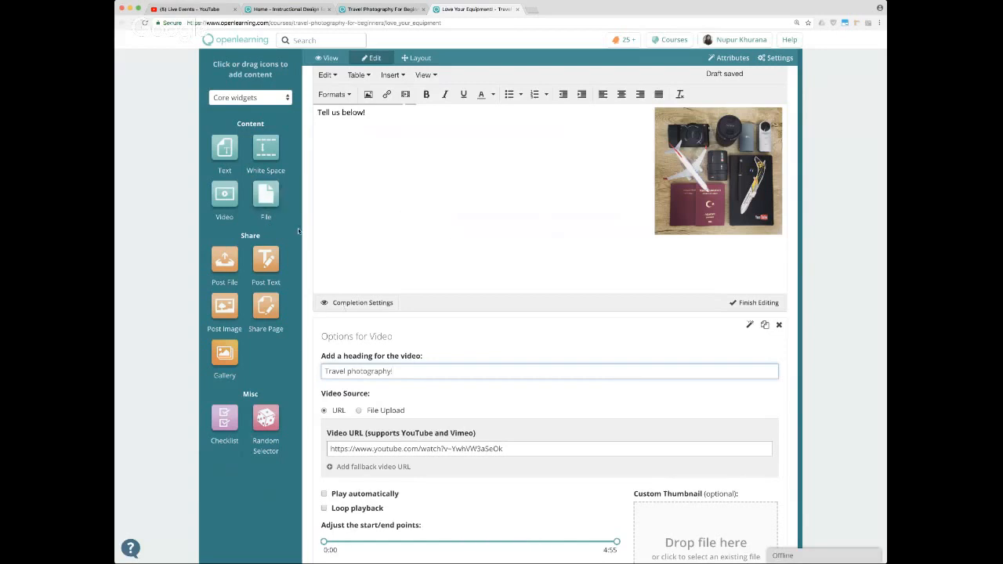
drag(266, 197, 391, 226)
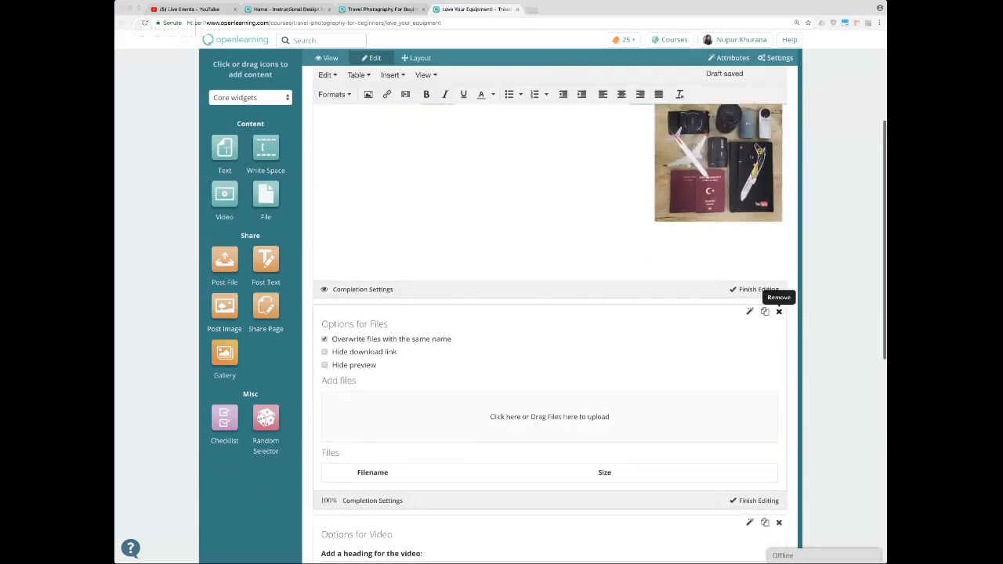
click(779, 311)
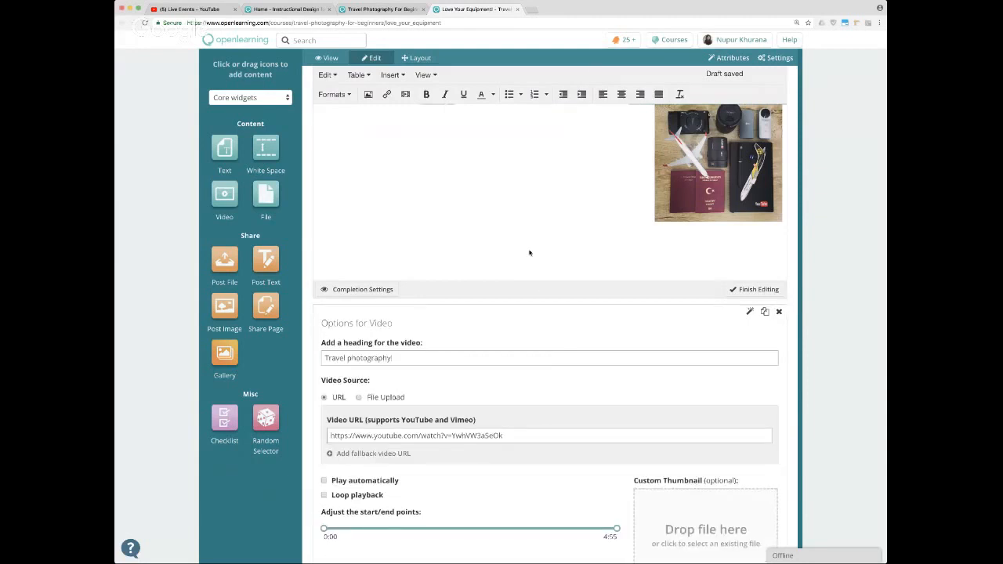
Insert "After watching the following video," before "Tell us below!" in the page's text section
scroll(529, 253, up, 2)
scroll(529, 253, up, 1)
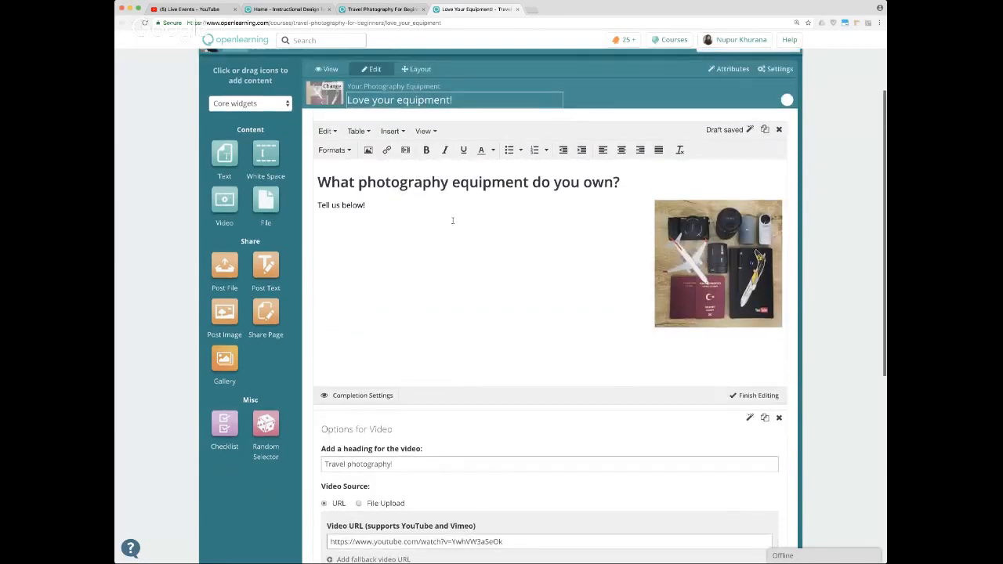
drag(380, 206, 315, 198)
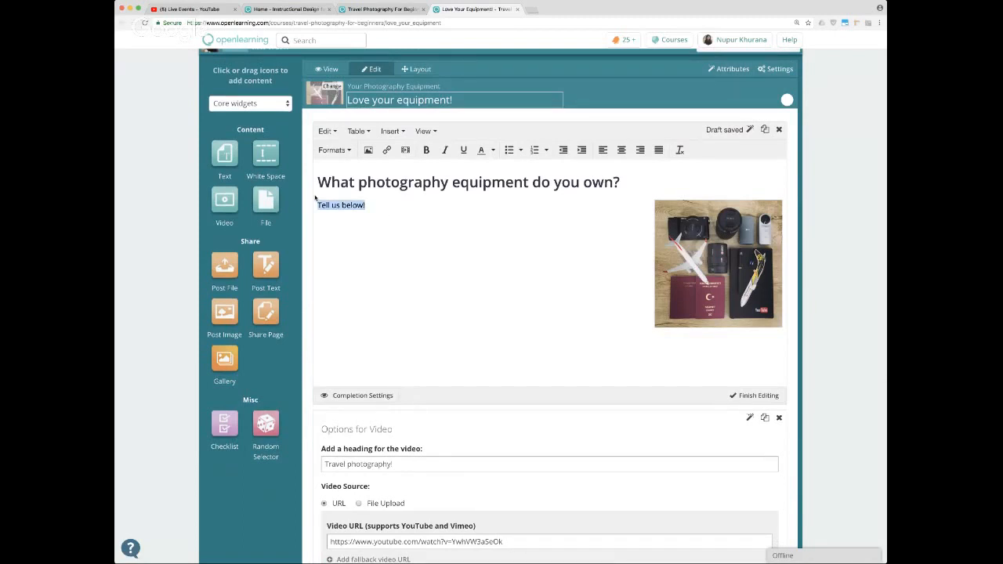
click(315, 197)
text(After watching )
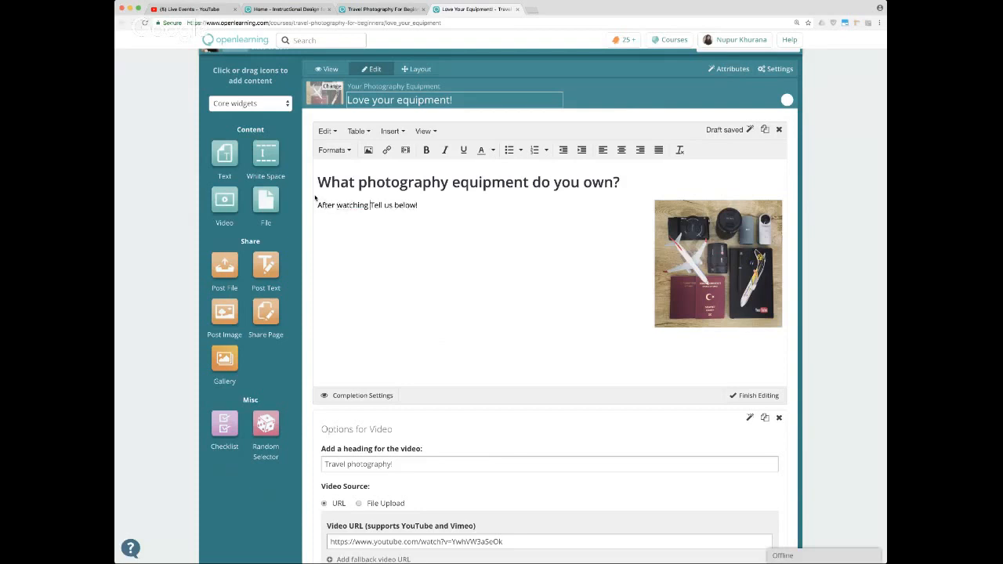
text(the following video,)
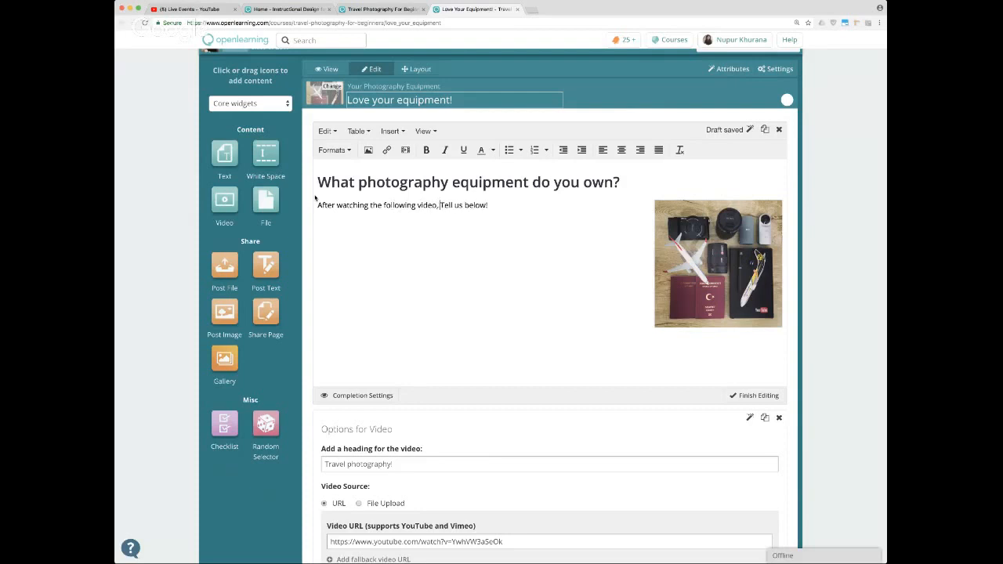
Reword the rest of the sentence as "tell us about your equipment below!" and add a blank line above it
key(Delete)
text(t)
key(BackSpace)
key(BackSpace)
key(BackSpace)
text(tell us about your equipmen )
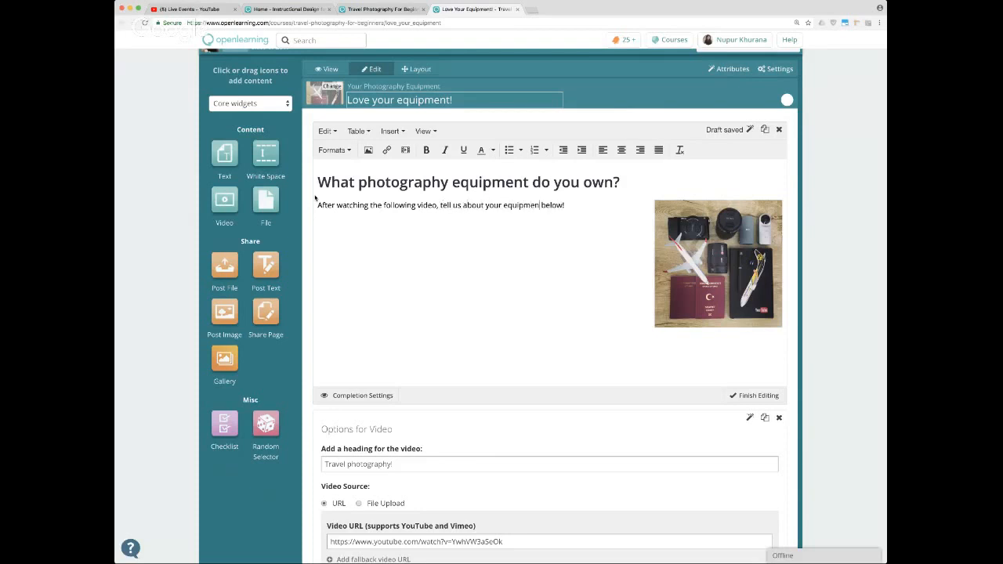
text(t)
key(End)
click(319, 205)
key(Return)
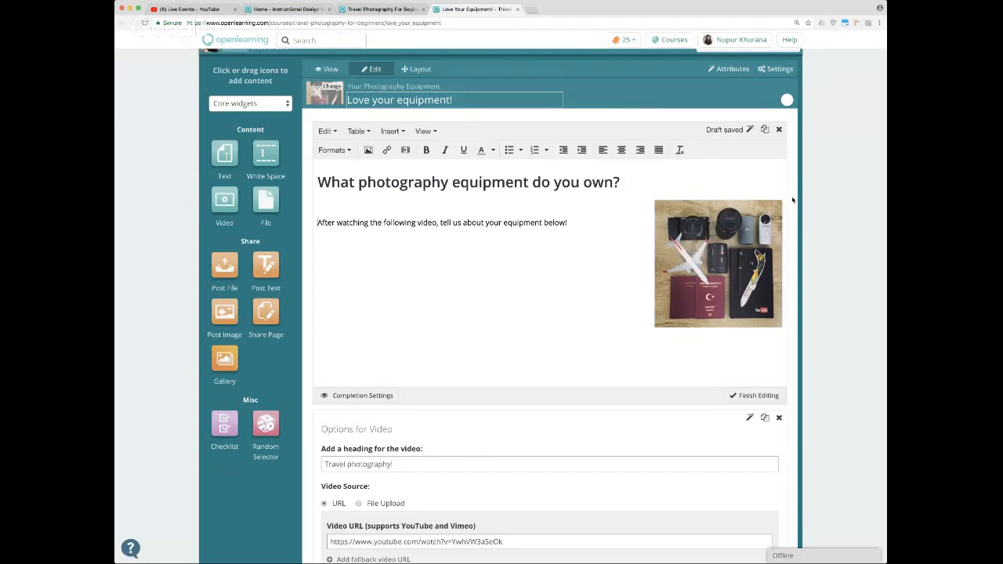
Review the edited text and video options, and switch the page from editing to viewing
scroll(791, 199, up, 1)
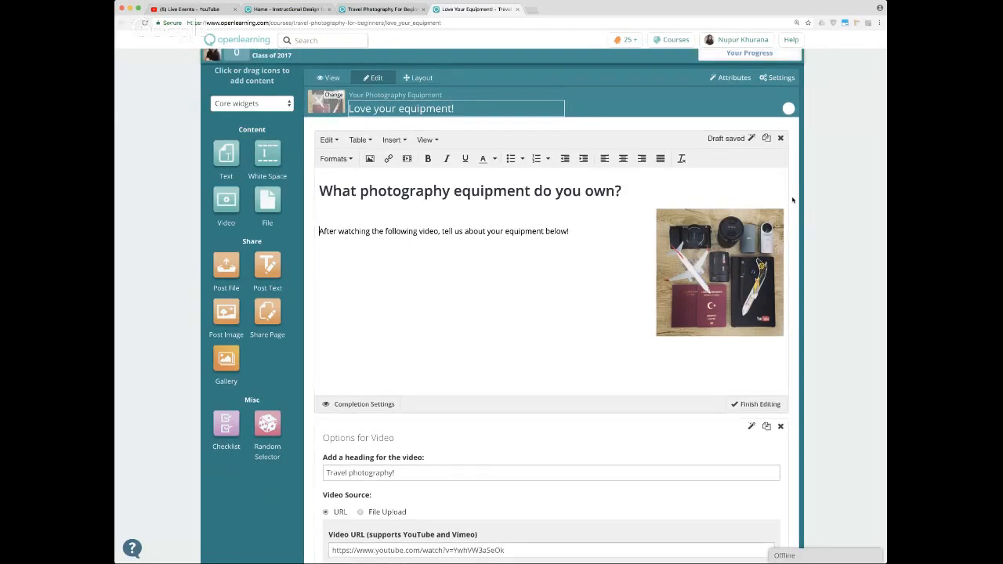
scroll(792, 200, down, 5)
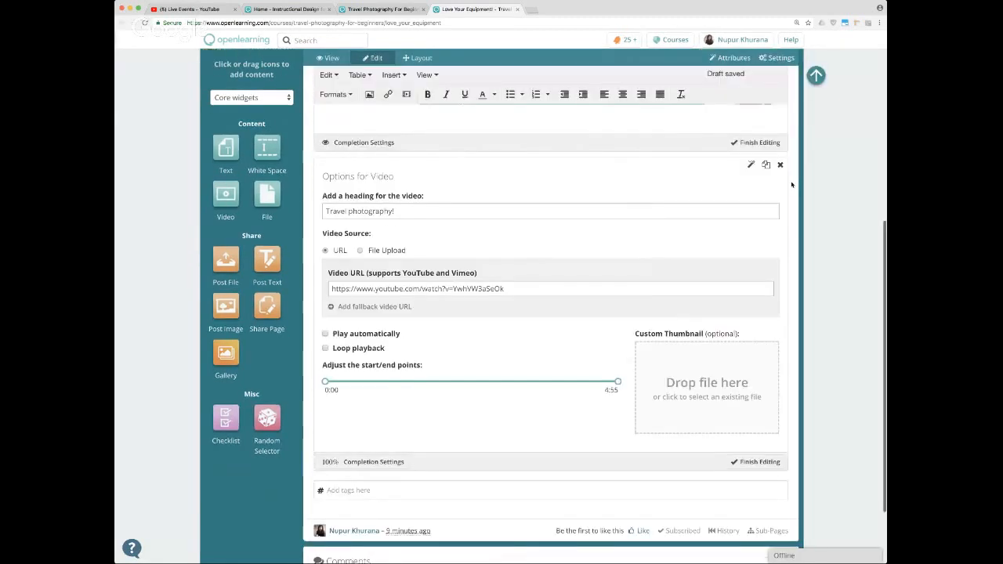
scroll(791, 184, down, 2)
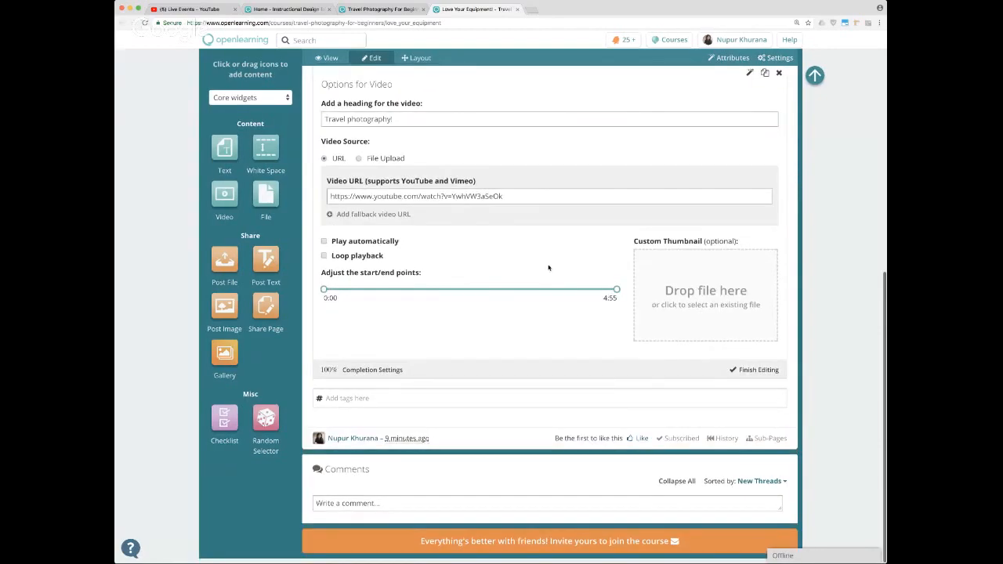
scroll(533, 226, up, 8)
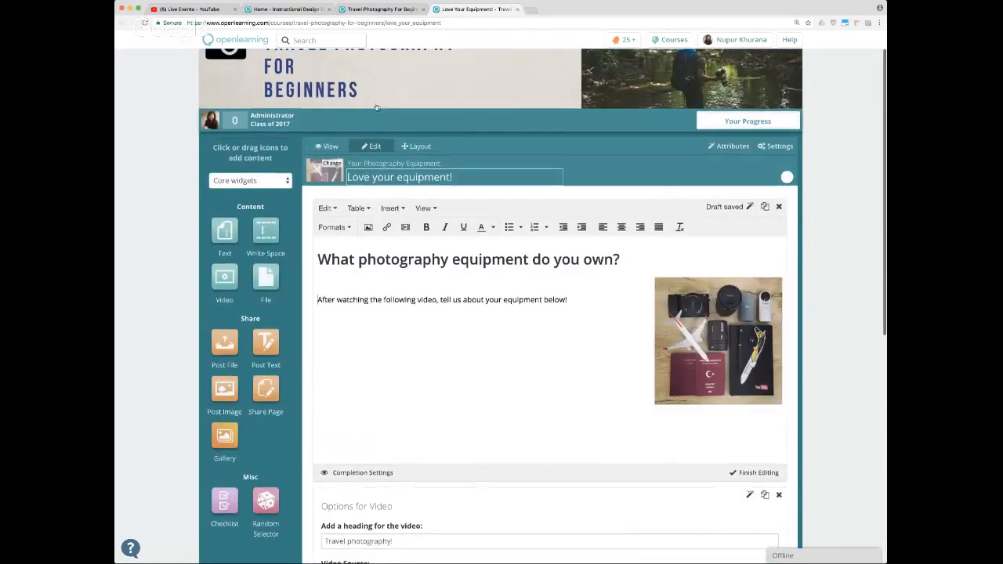
click(327, 147)
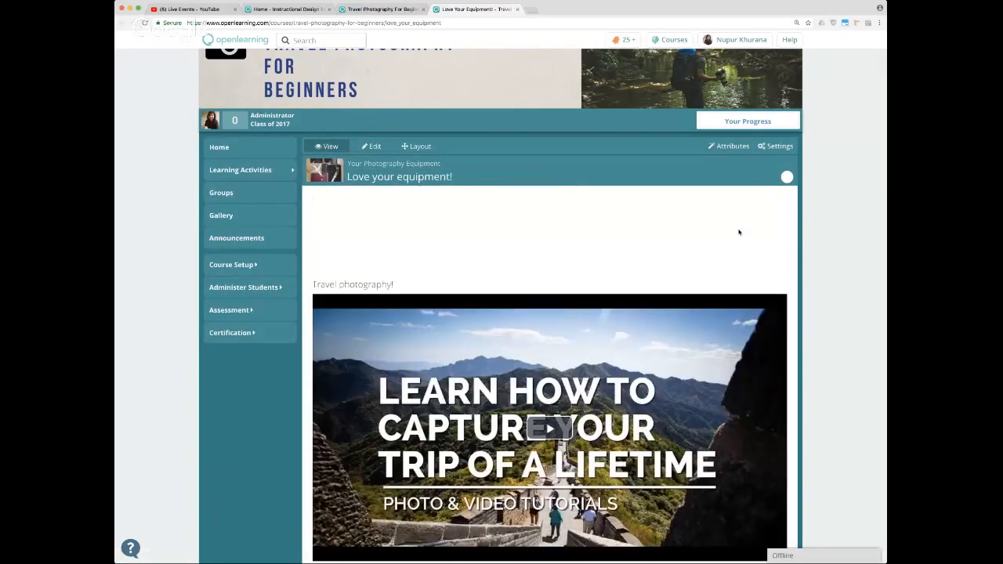
Look over the page's text, photo and embedded video as displayed, and play the video
scroll(739, 231, down, 3)
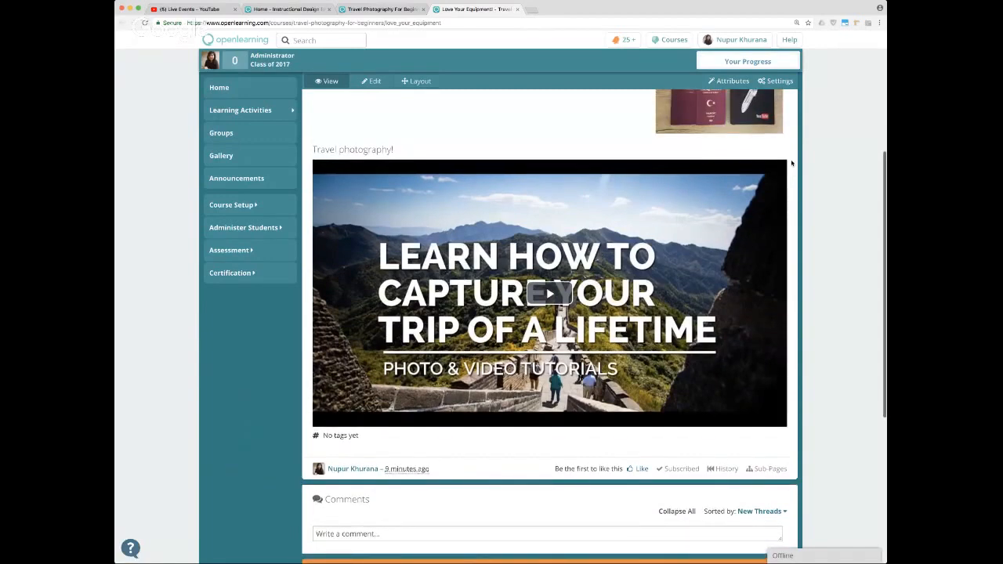
scroll(792, 163, up, 3)
scroll(792, 163, down, 1)
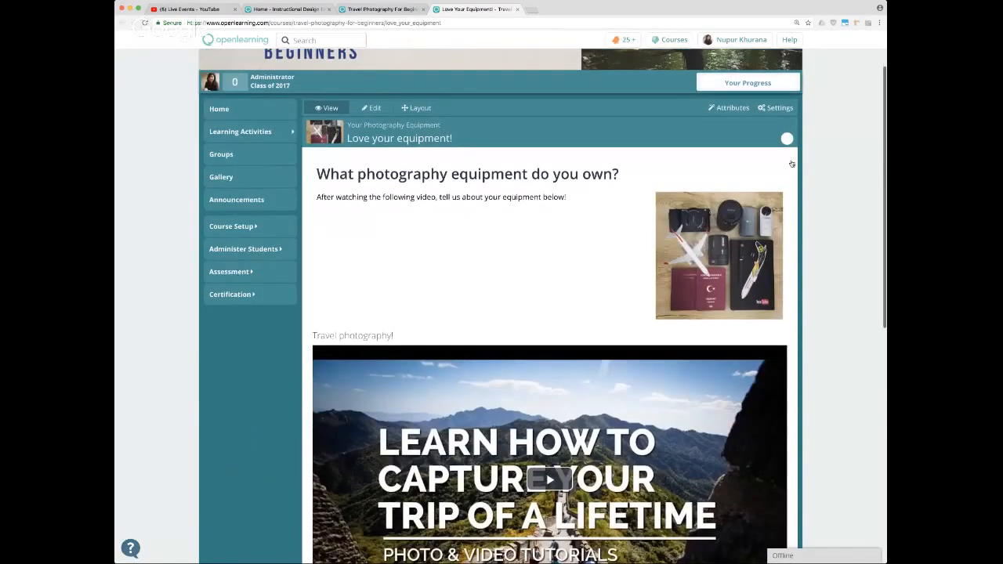
scroll(791, 164, up, 1)
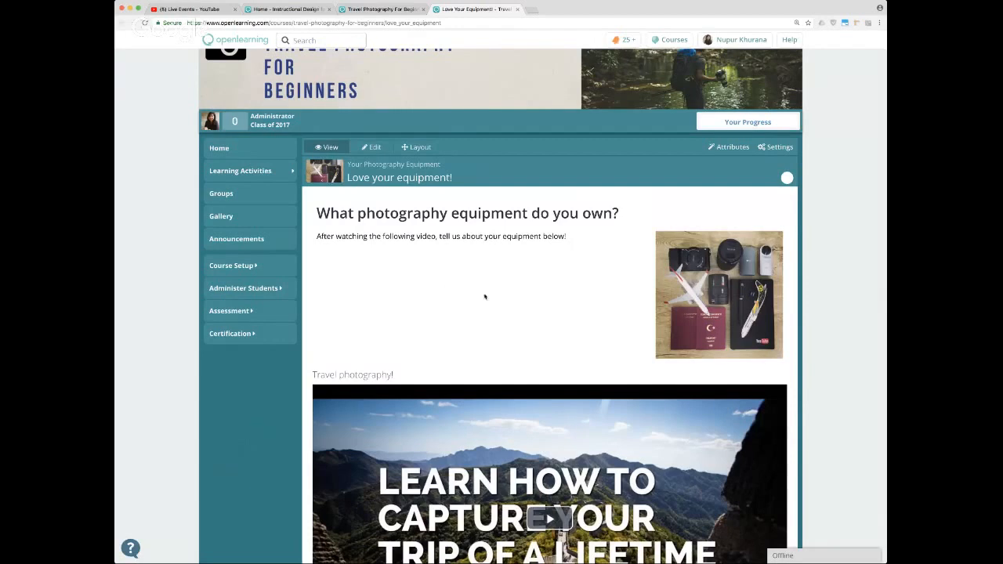
scroll(422, 283, down, 1)
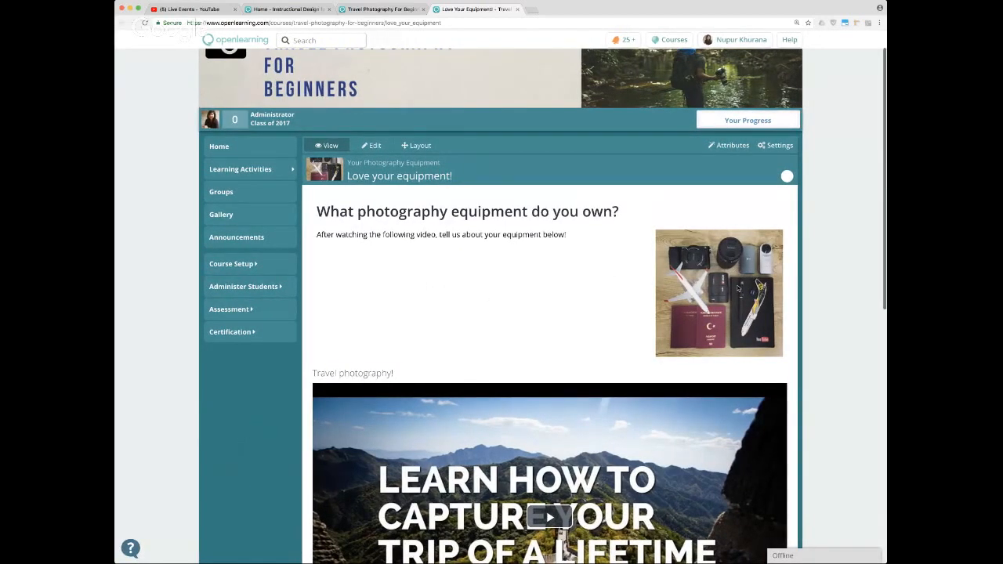
scroll(609, 275, up, 1)
scroll(705, 286, down, 3)
scroll(737, 289, down, 4)
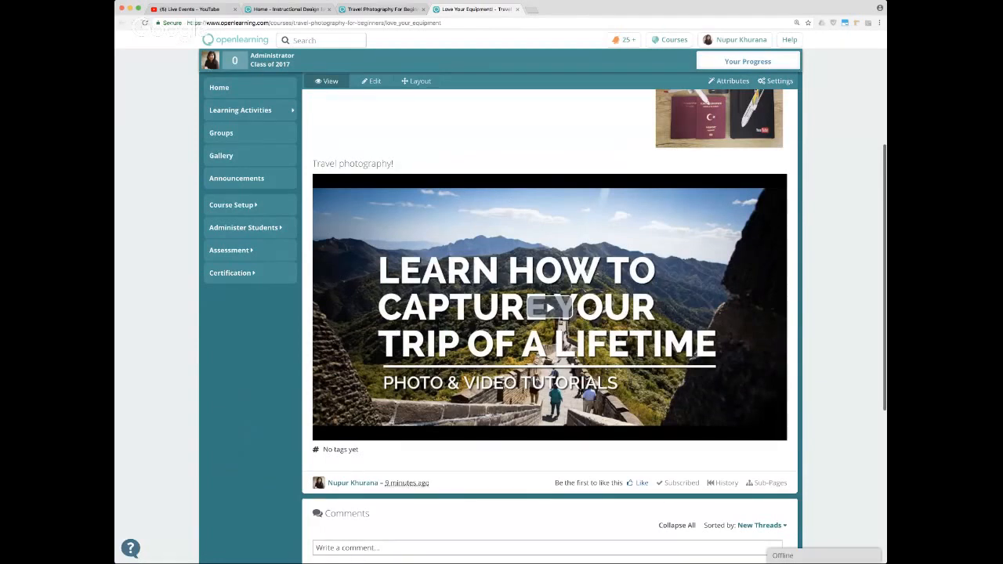
click(726, 319)
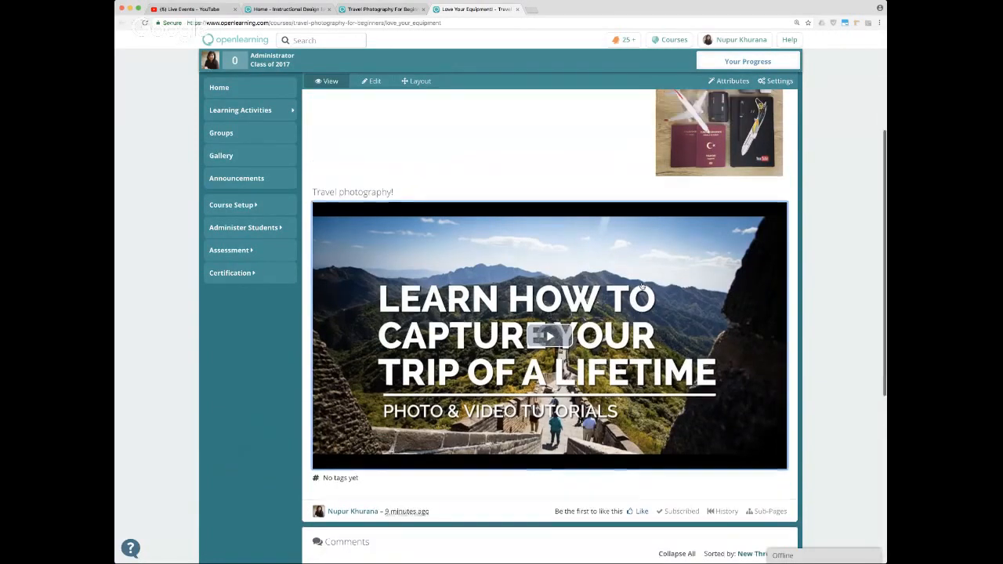
scroll(643, 285, up, 1)
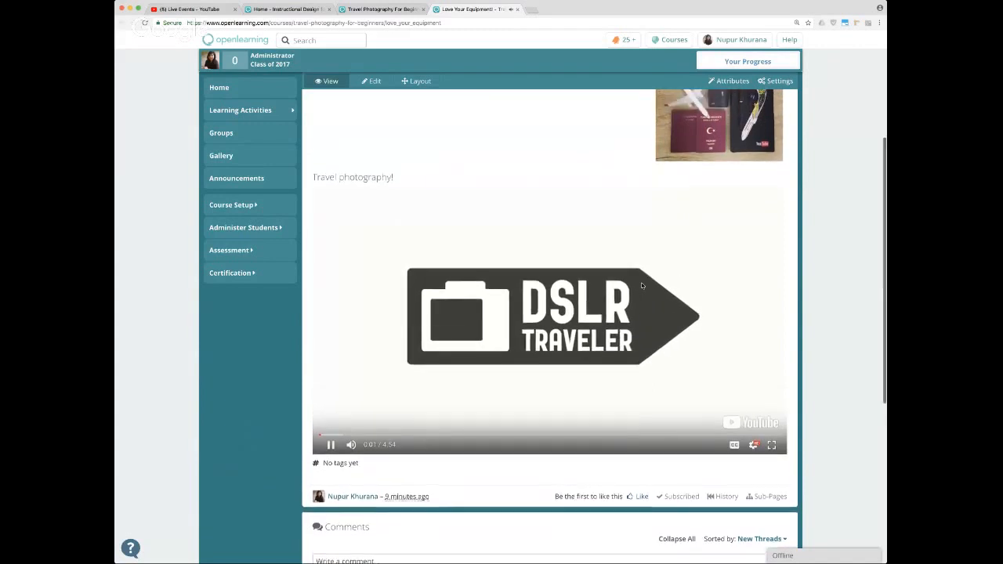
Pause the embedded video and open the comment box beneath the page for writing
click(726, 285)
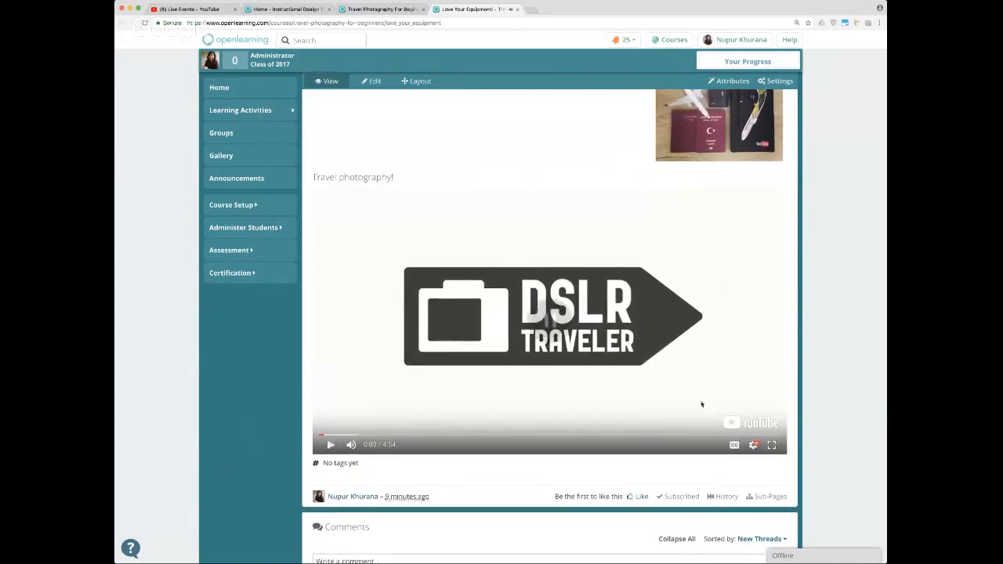
scroll(695, 410, up, 4)
scroll(694, 410, down, 4)
scroll(694, 410, down, 2)
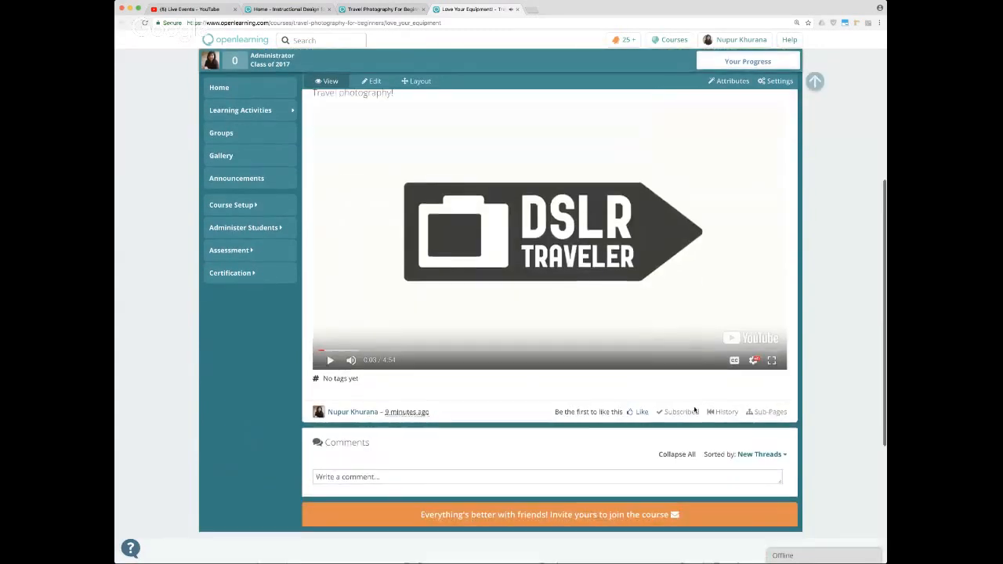
click(395, 475)
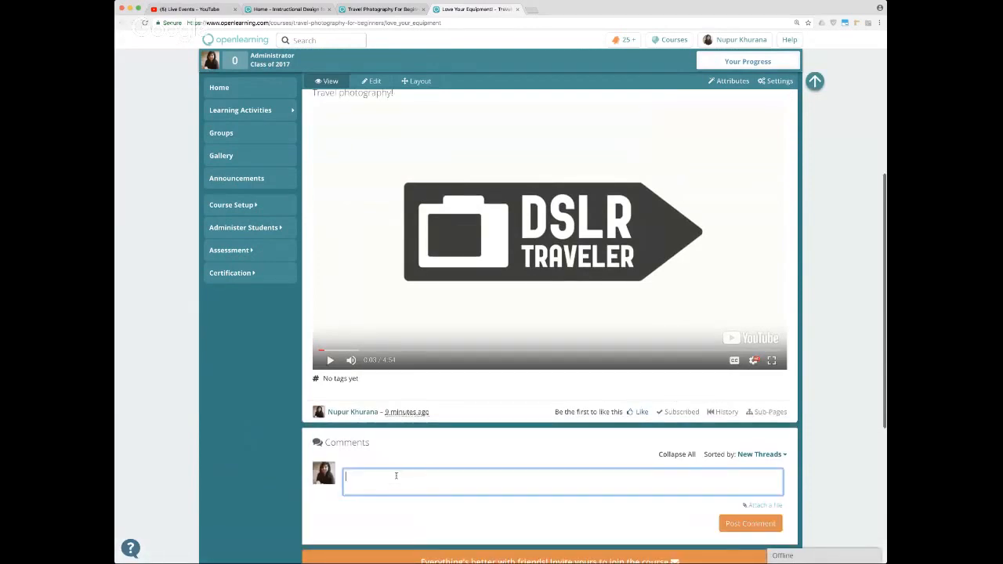
scroll(398, 476, down, 8)
scroll(405, 474, up, 9)
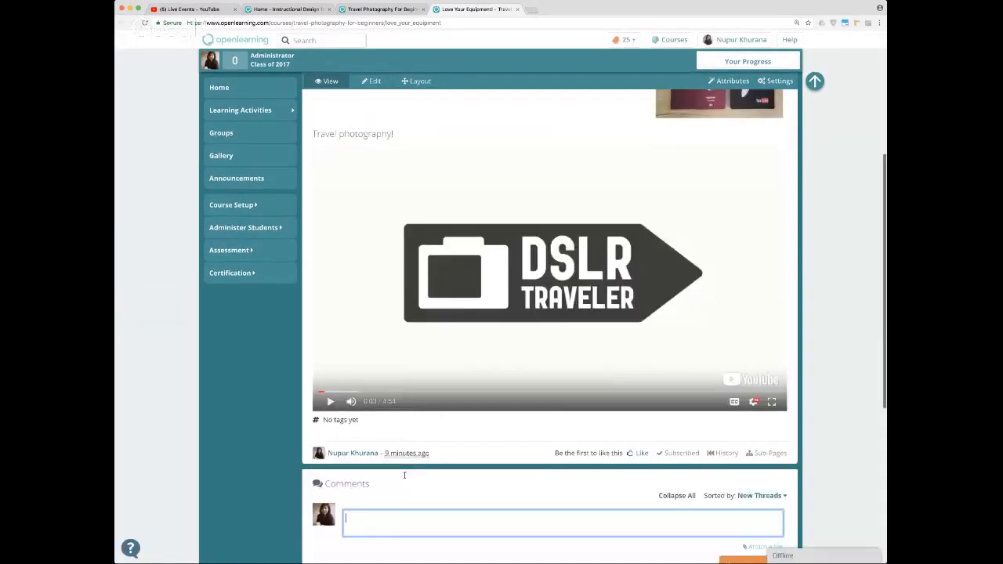
Look over the page from the equipment question and photo through the video to the comments area
scroll(405, 475, up, 7)
scroll(650, 240, down, 2)
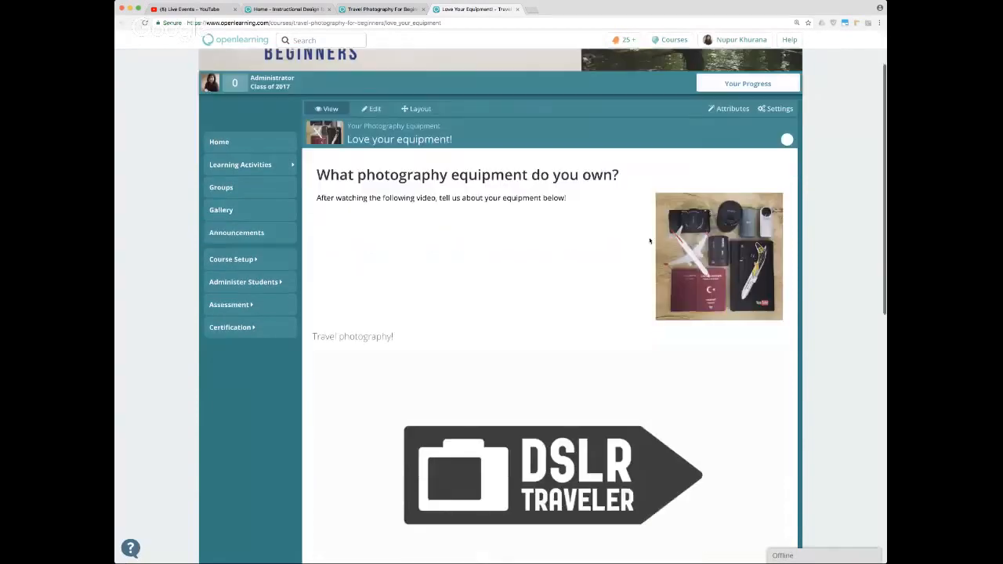
scroll(650, 241, down, 10)
scroll(513, 250, up, 1)
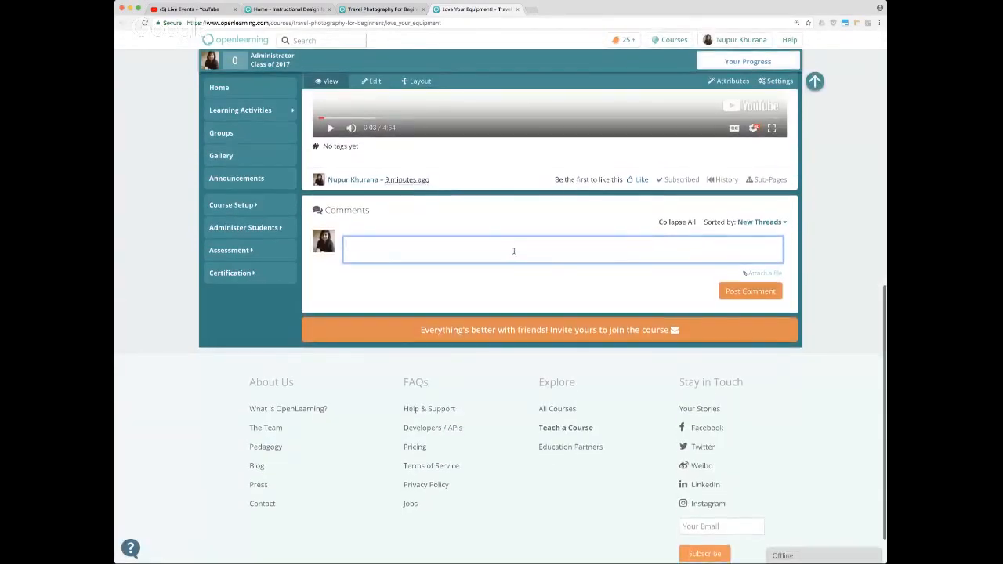
scroll(514, 250, up, 3)
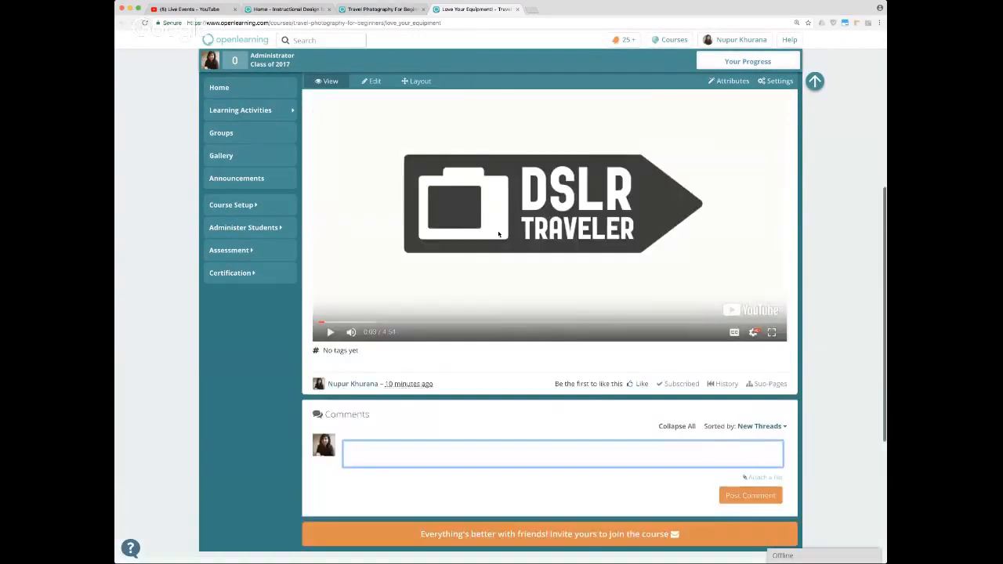
scroll(499, 233, up, 5)
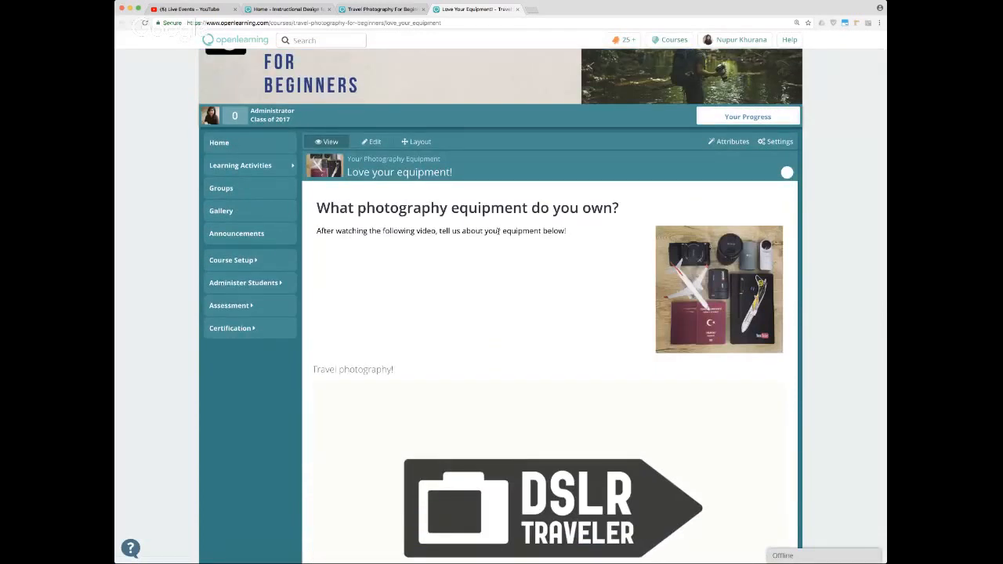
scroll(501, 353, down, 1)
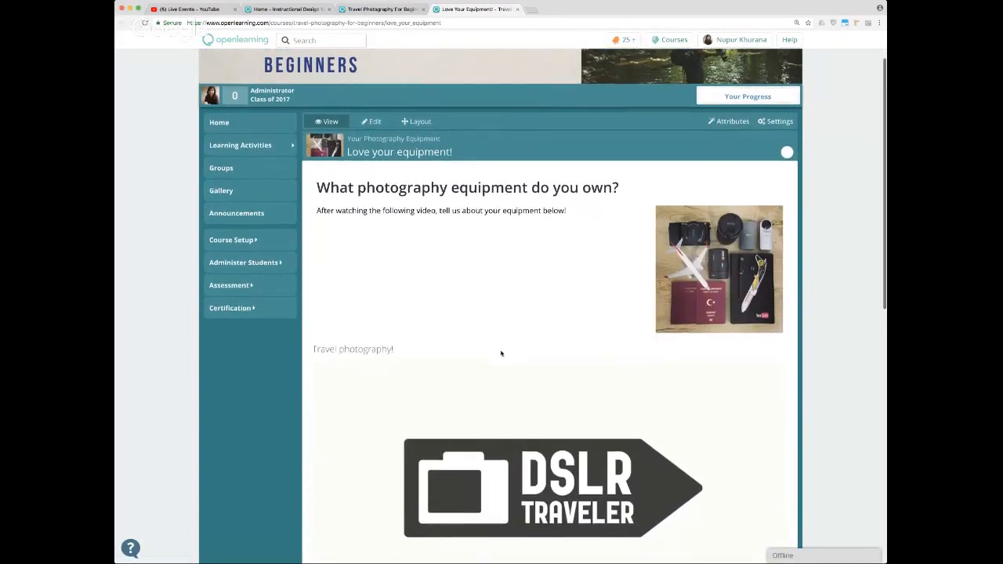
scroll(497, 280, down, 1)
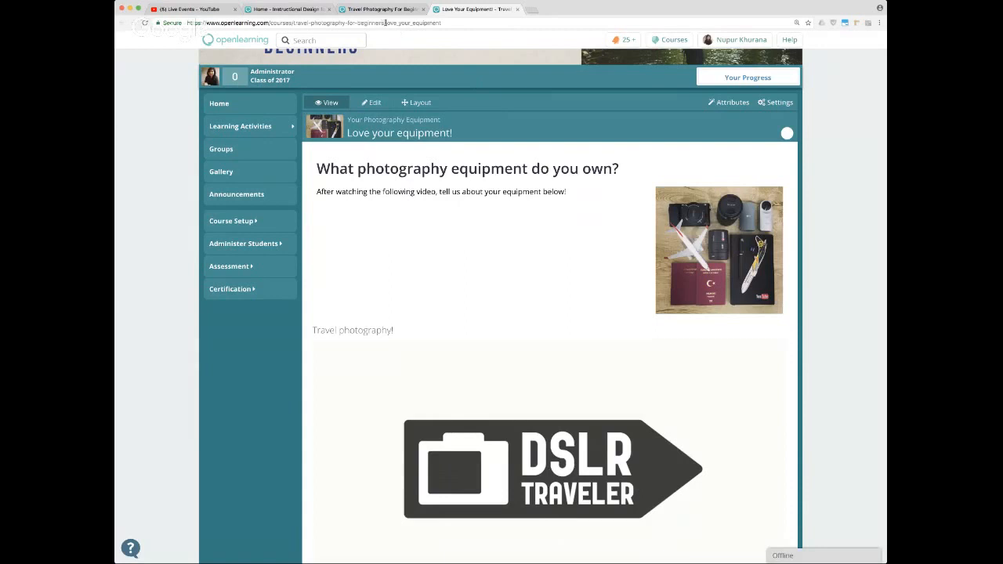
Examine the course portion of the page's web address and view the rest of the page
drag(386, 23, 290, 23)
click(290, 23)
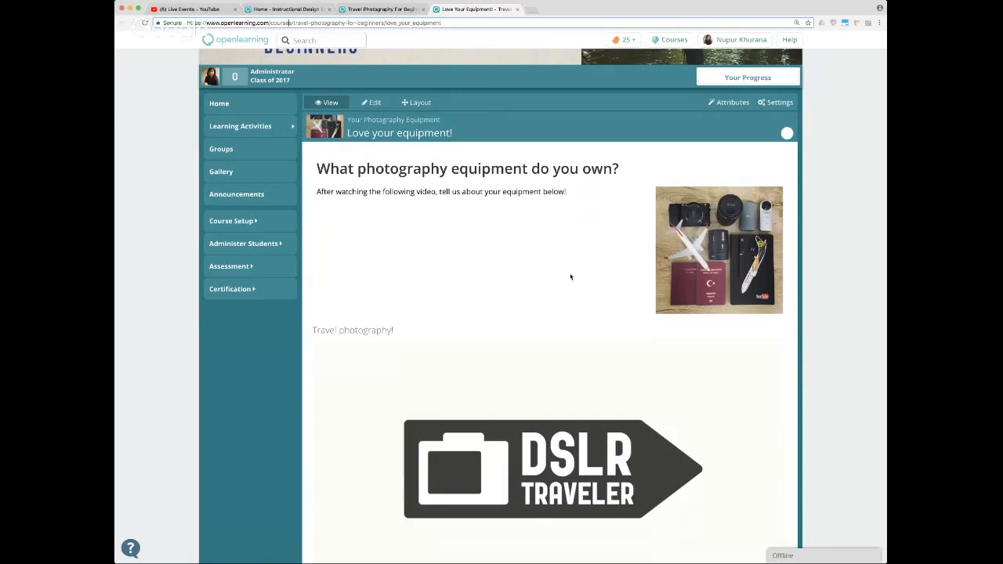
scroll(570, 277, down, 1)
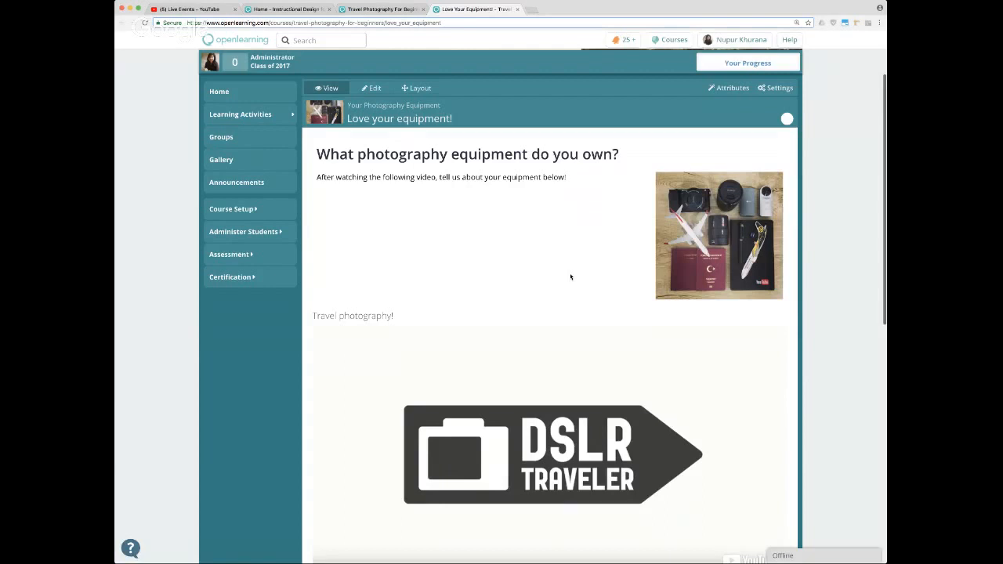
scroll(571, 277, down, 3)
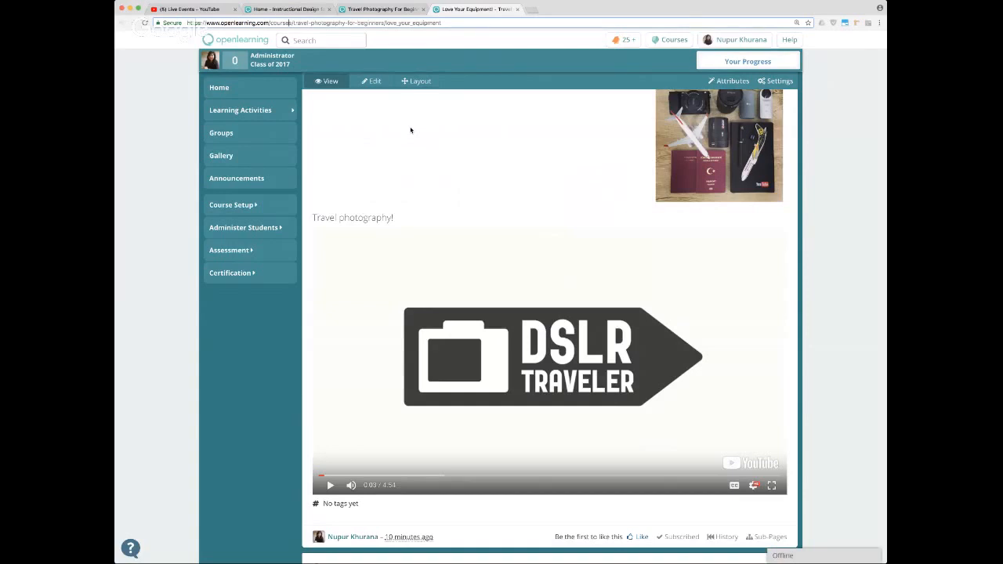
scroll(439, 231, down, 2)
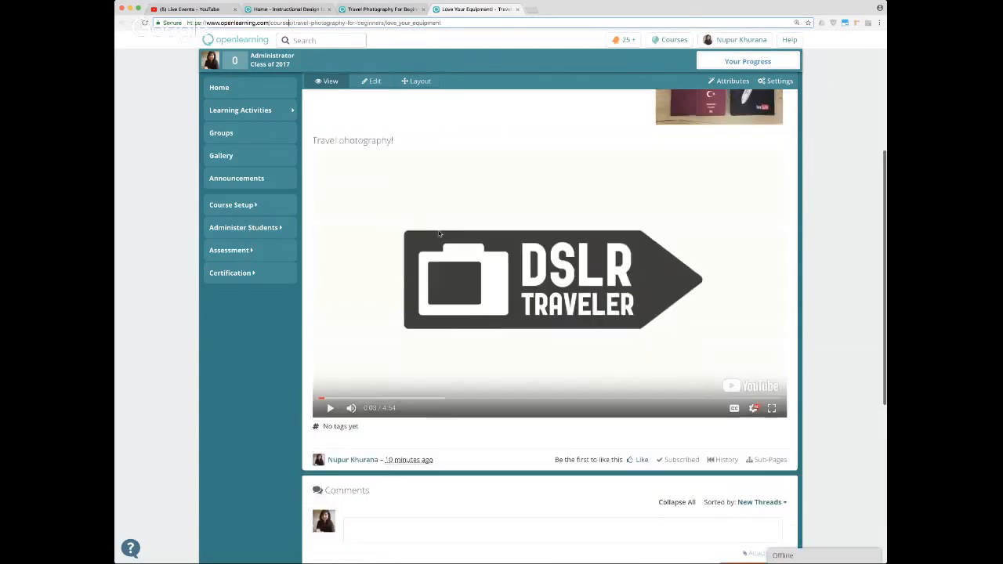
In the Course Content Editor, add a page named "Tell us your travel stories" to the "Your Photography Equipment" module
click(247, 204)
click(237, 280)
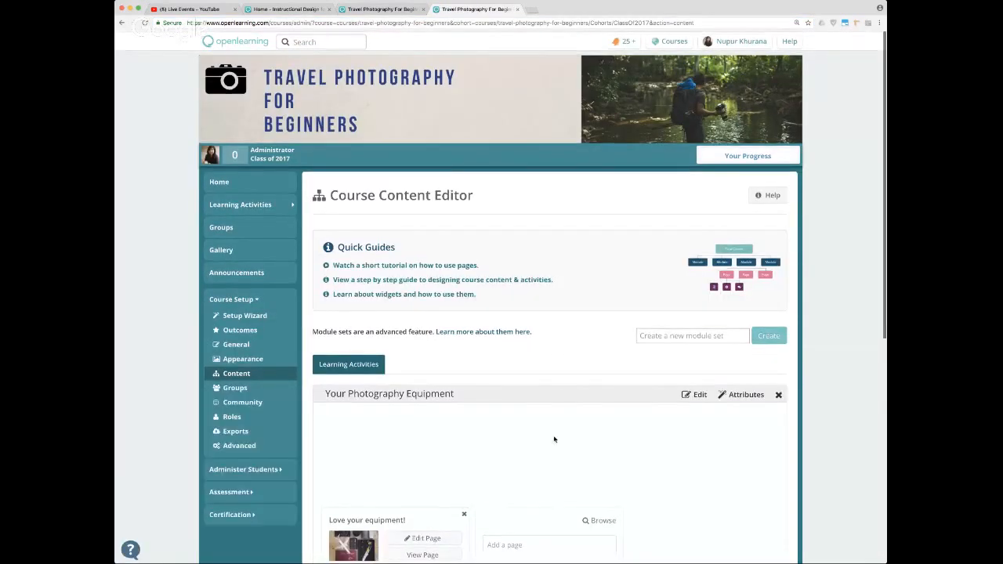
scroll(554, 439, down, 2)
click(527, 476)
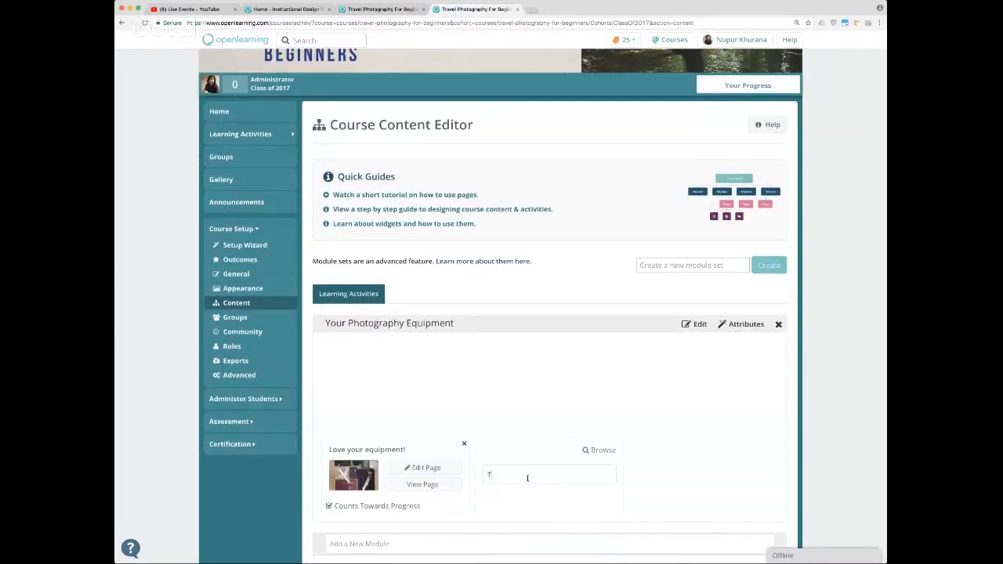
text(Tell us your t)
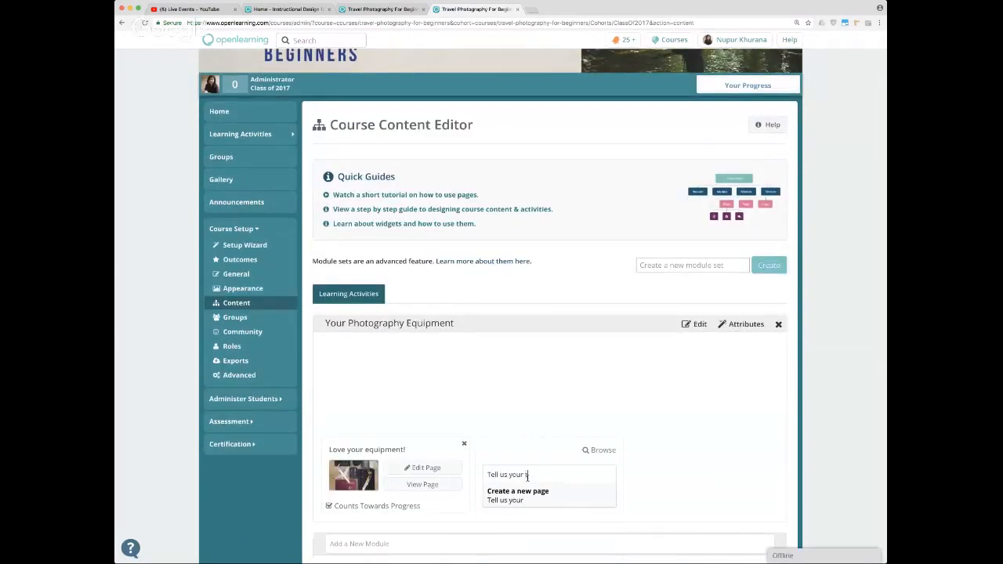
text(ravel stories)
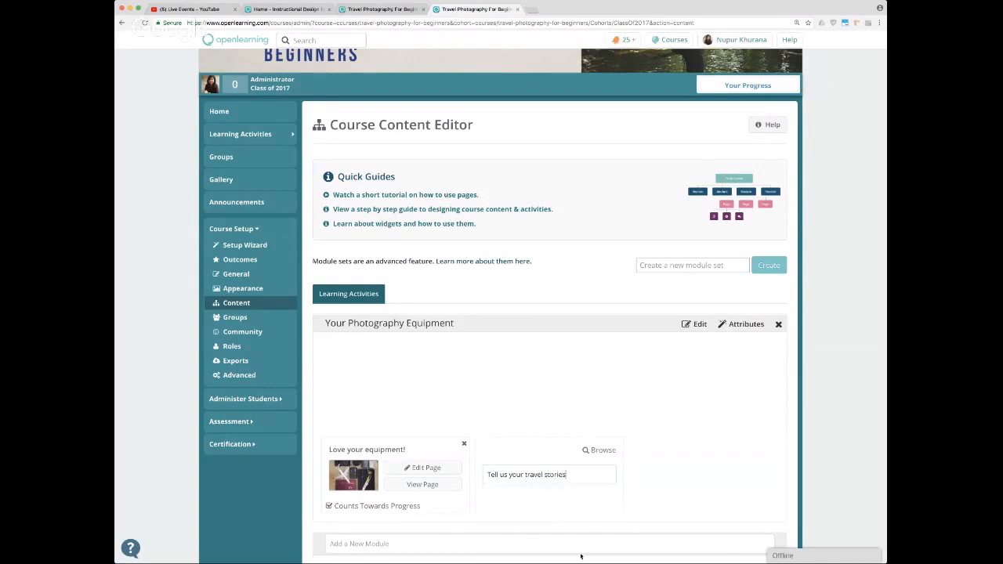
key(Return)
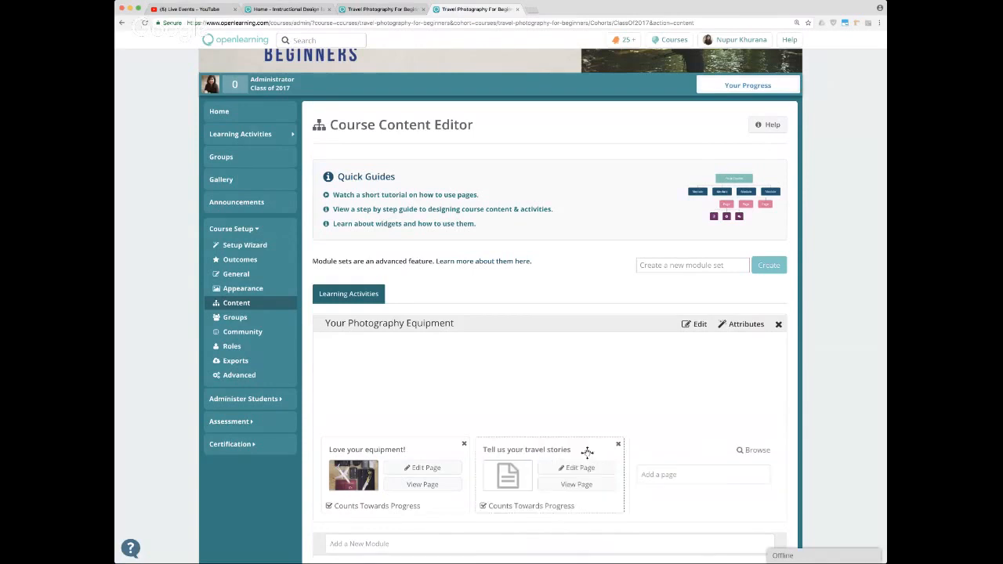
Open the "Tell us your travel stories" page, give it a thumbnail photo in editing mode, and return to viewing it
click(562, 485)
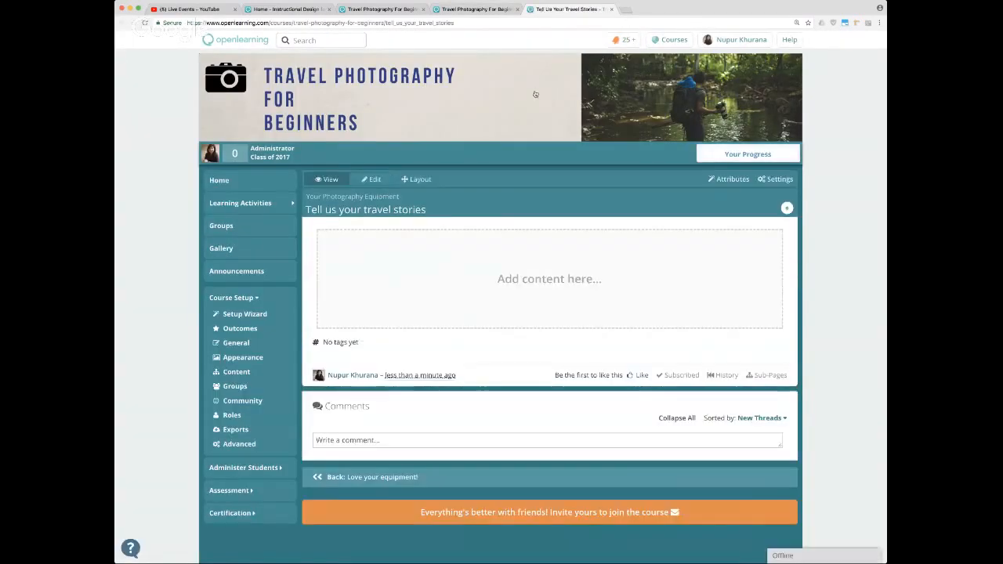
click(376, 181)
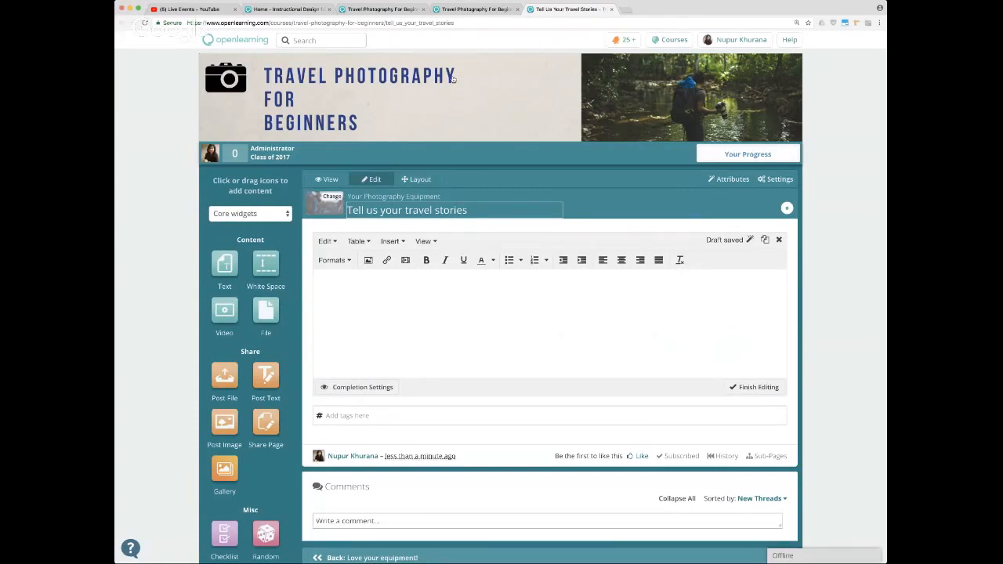
click(330, 181)
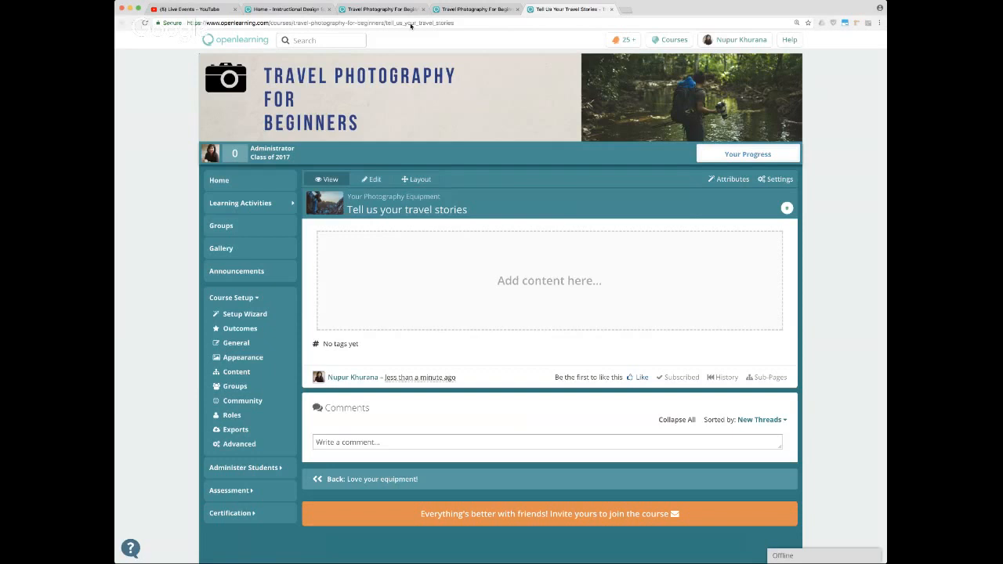
Return to the Course Content Editor and review the pages listed in the "Your Photography Equipment" module
scroll(260, 203, down, 2)
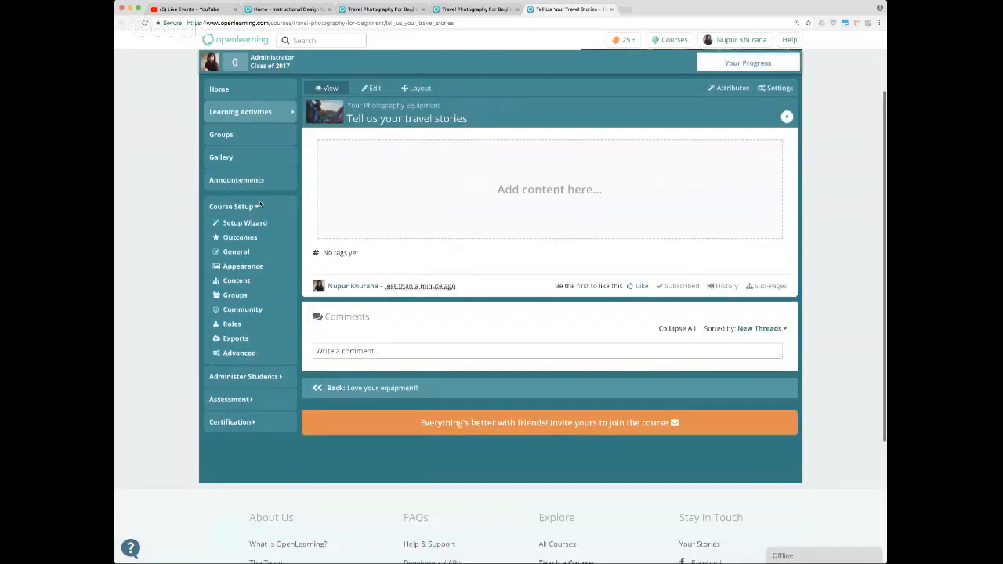
click(252, 286)
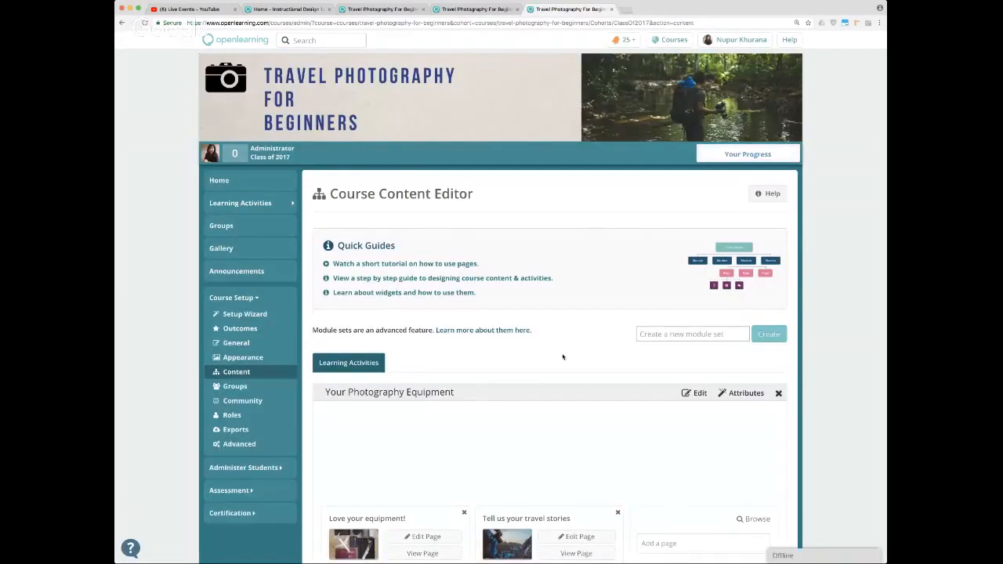
scroll(563, 357, down, 5)
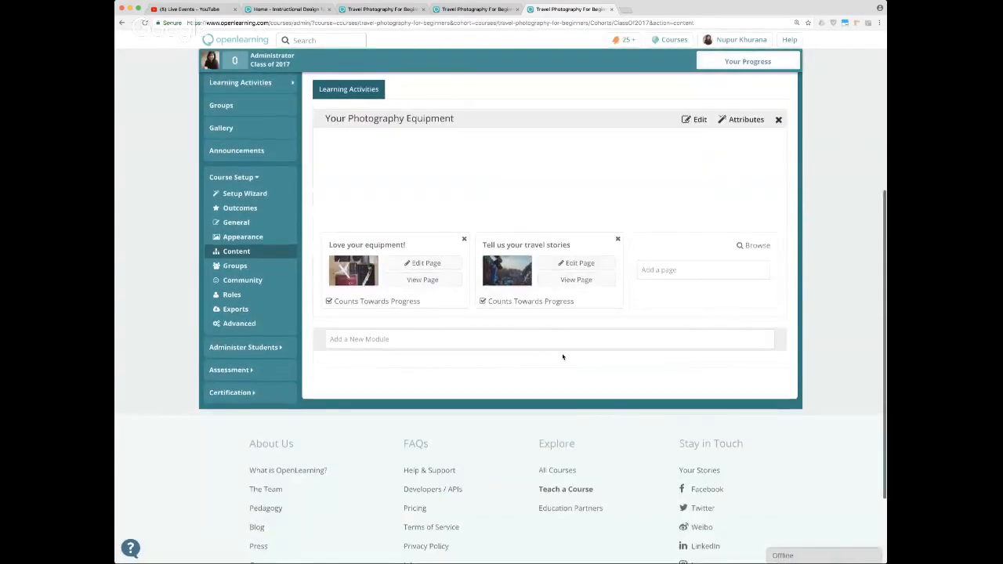
scroll(563, 357, up, 1)
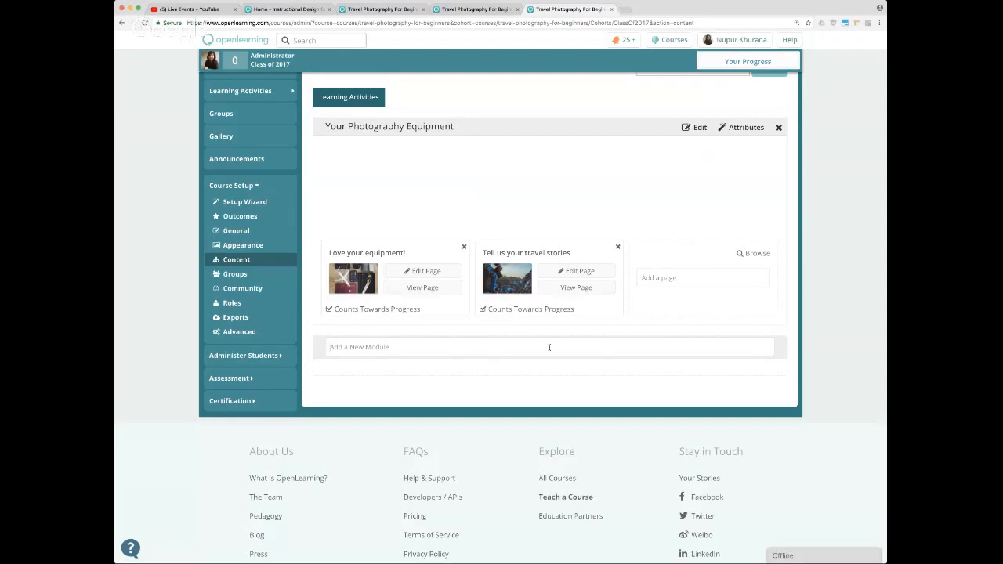
scroll(549, 348, down, 1)
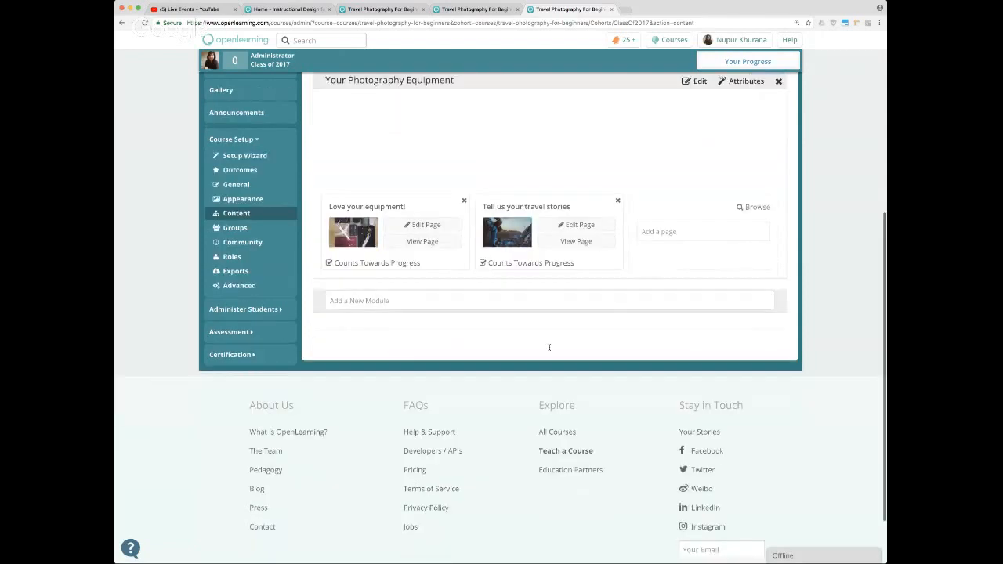
scroll(549, 347, up, 5)
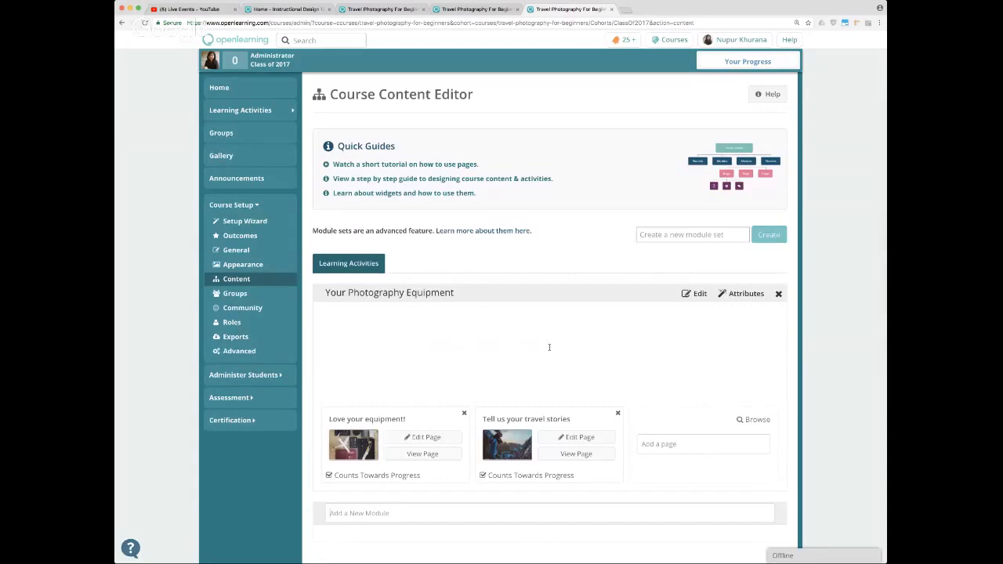
scroll(550, 348, down, 1)
scroll(549, 347, up, 3)
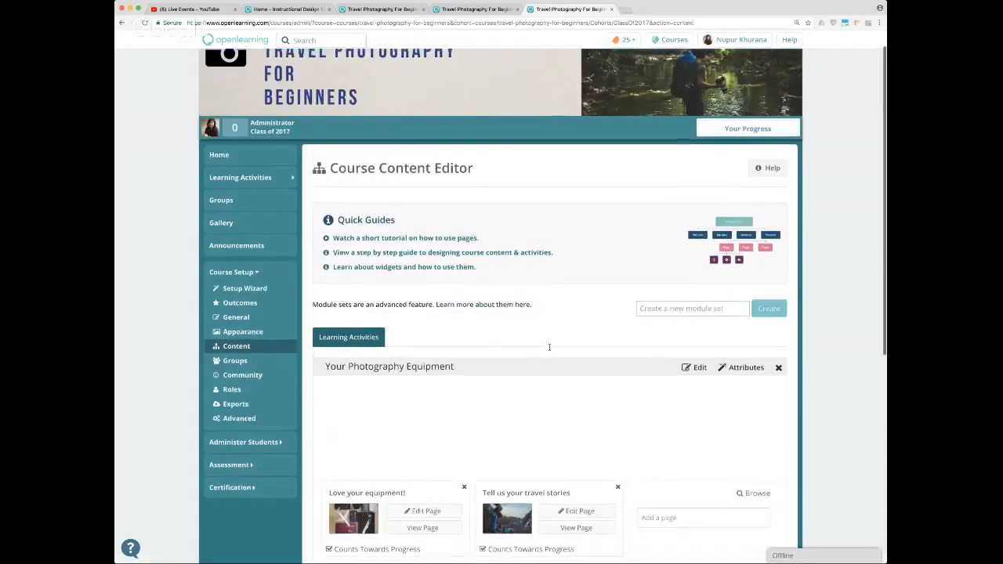
scroll(549, 348, down, 1)
scroll(549, 347, up, 2)
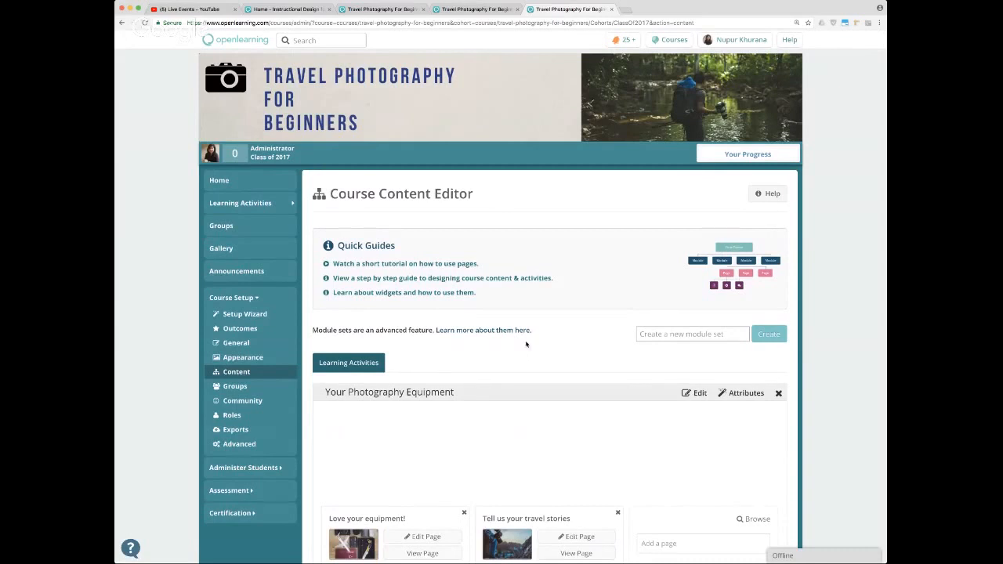
Collapse the course setup options, open the course homepage for editing, and look over its template sections
click(252, 299)
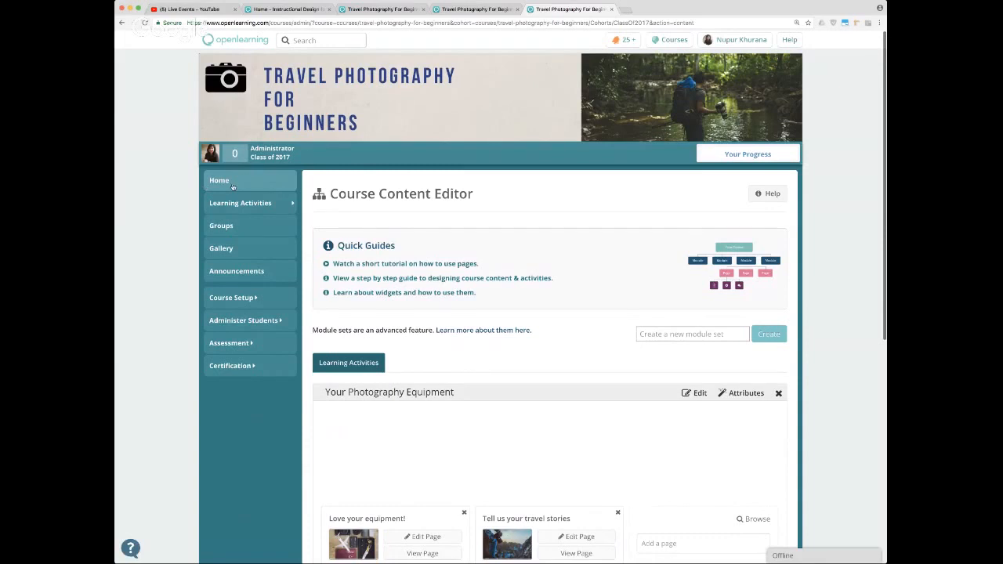
click(420, 111)
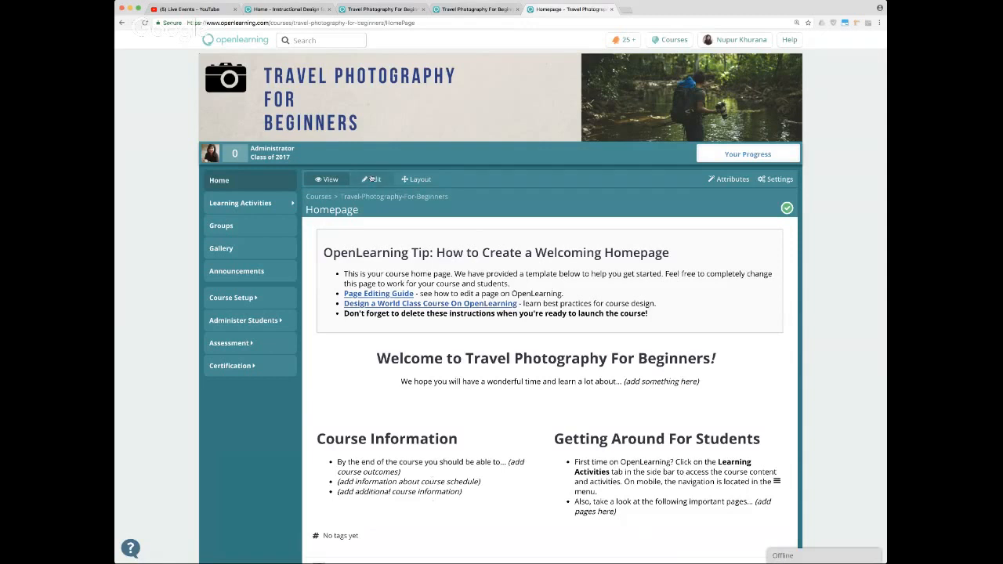
click(371, 178)
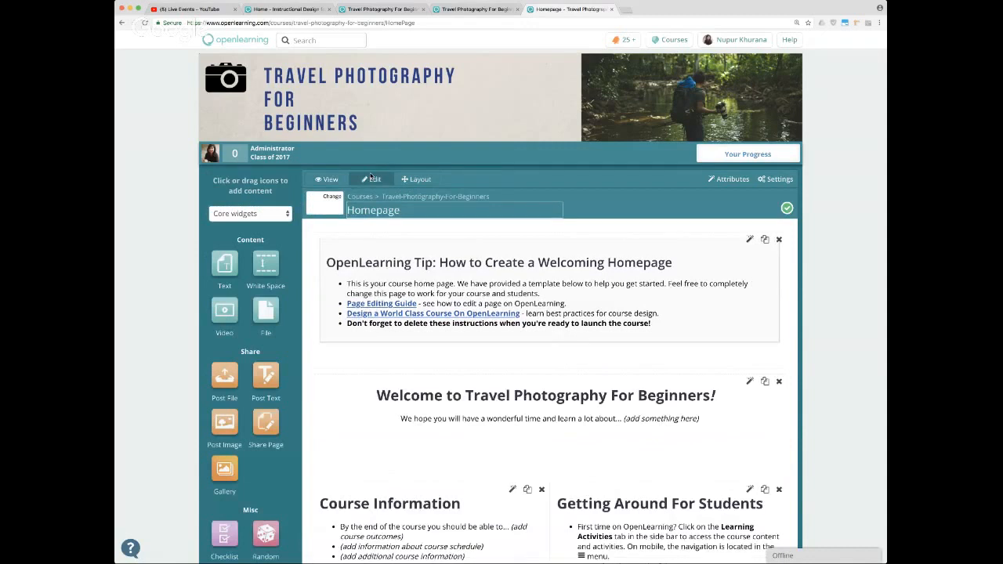
scroll(780, 202, down, 1)
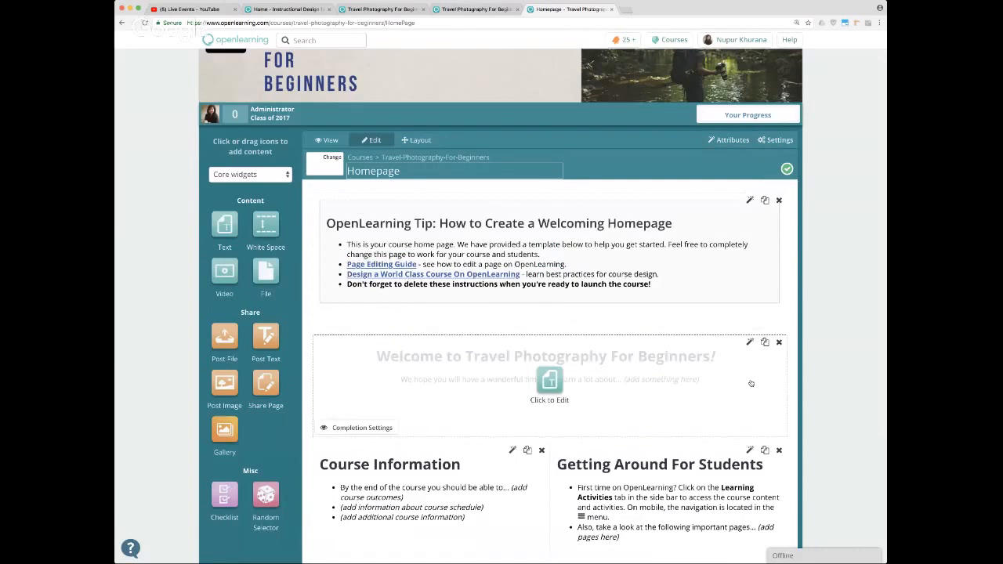
scroll(751, 383, down, 1)
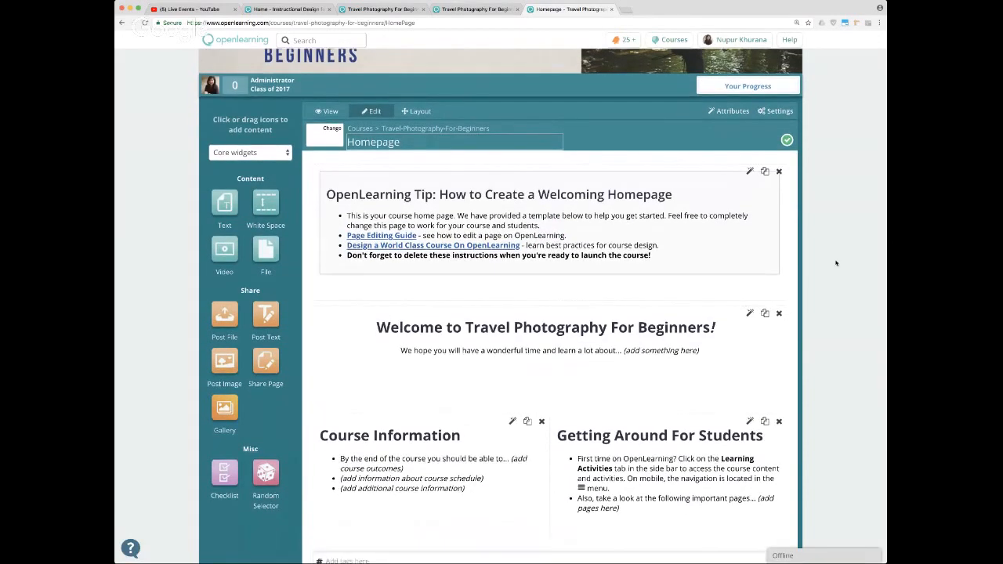
Remove the "OpenLearning Tip: How to Create a Welcoming Homepage" section from the course homepage
scroll(836, 263, down, 1)
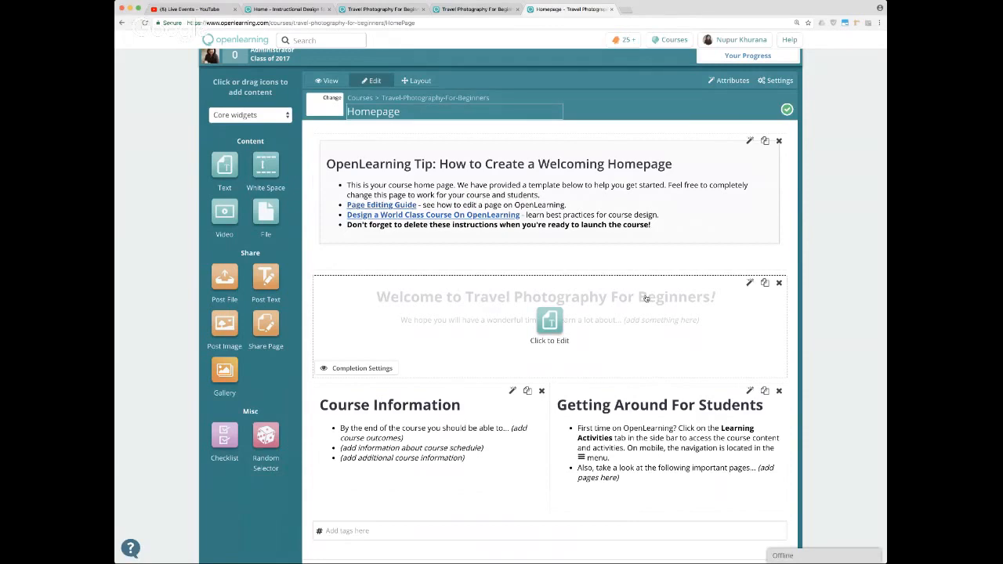
scroll(603, 455, up, 2)
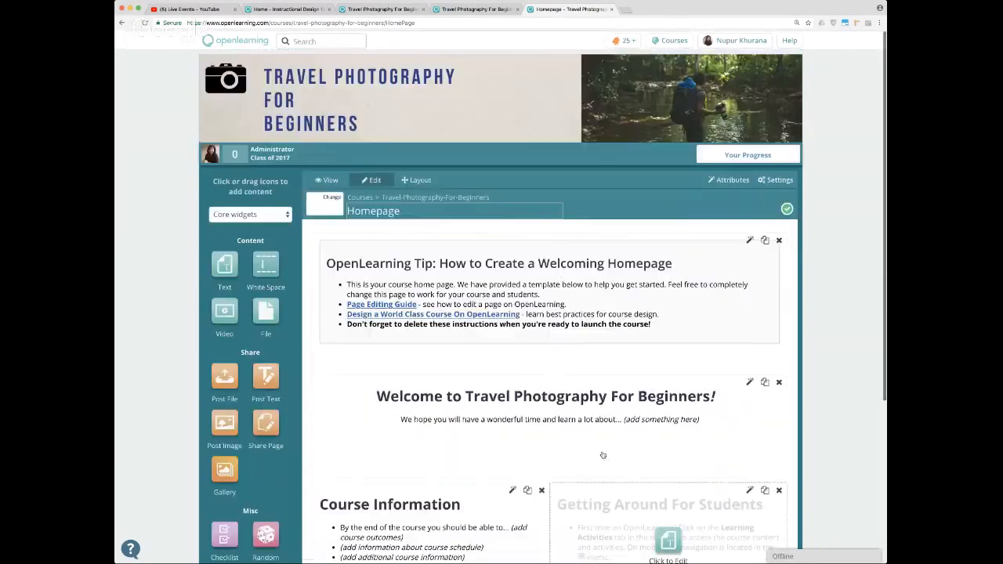
scroll(603, 455, down, 2)
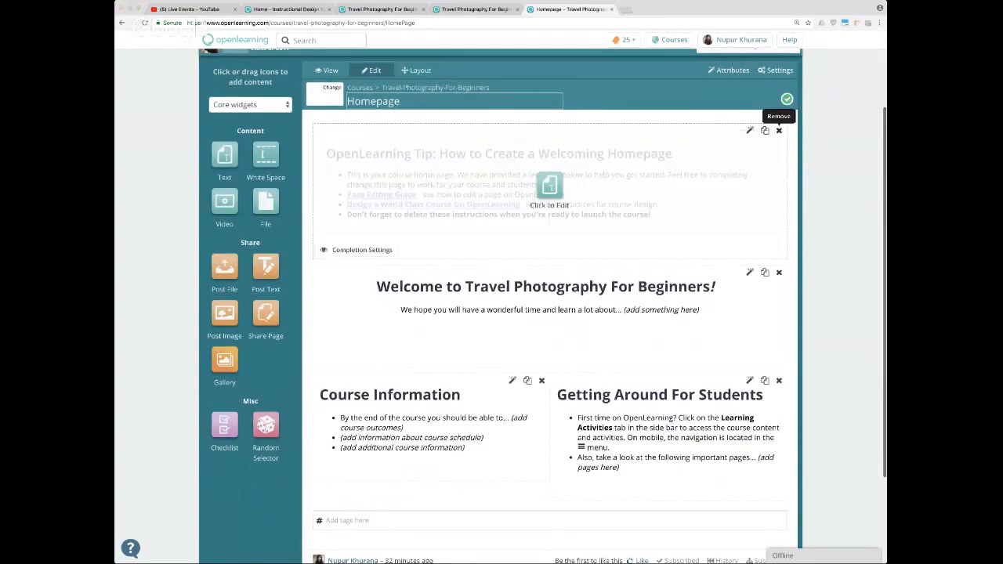
click(779, 130)
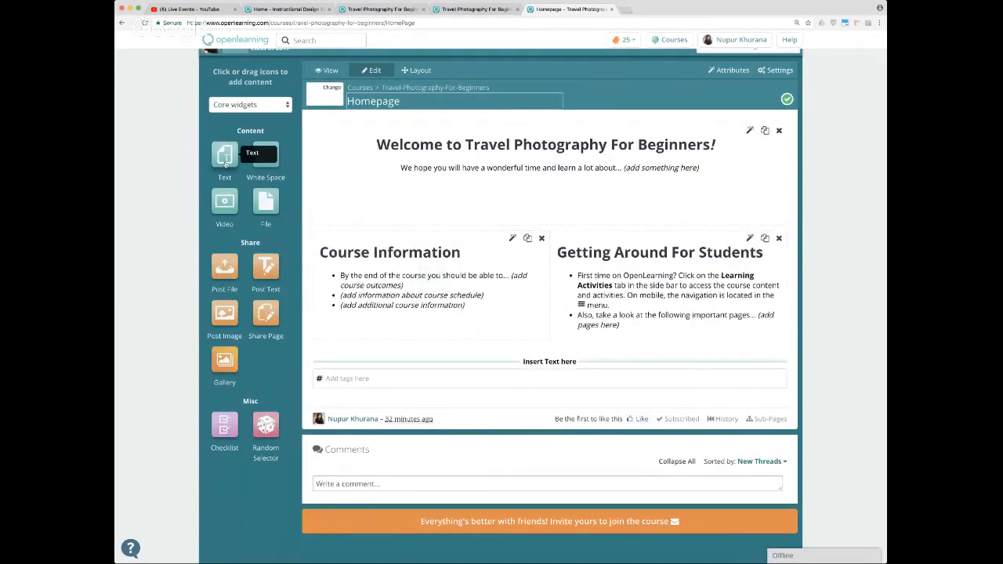
Try out a text widget below the homepage sections, looking at its Special formats, and remove the empty widget again
drag(224, 163, 493, 359)
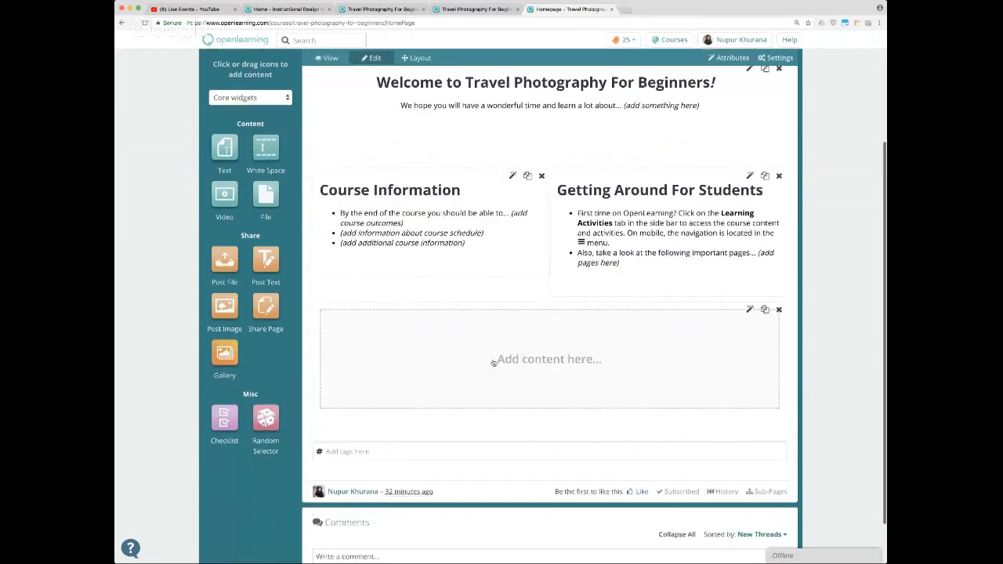
click(505, 314)
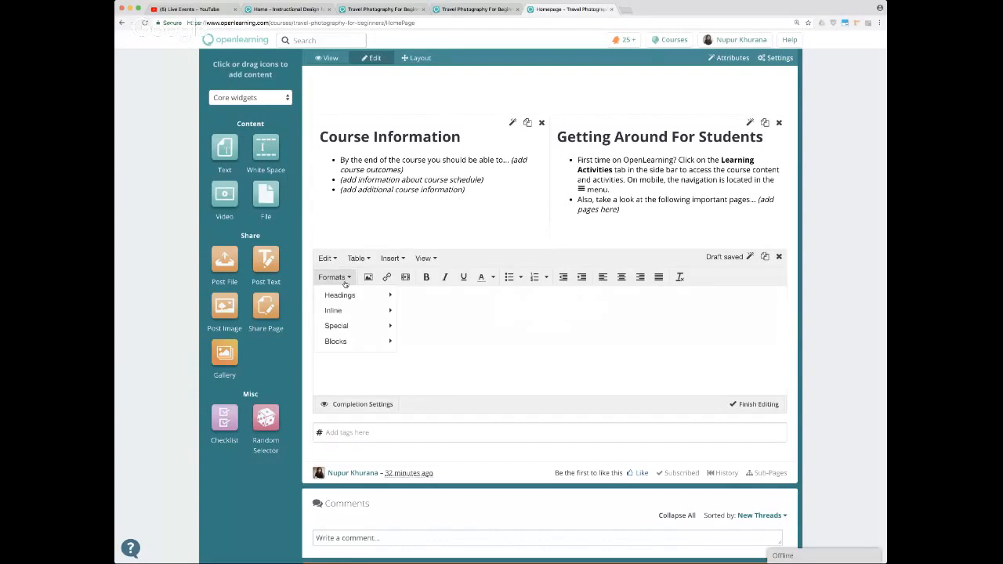
mouse_move(354, 328)
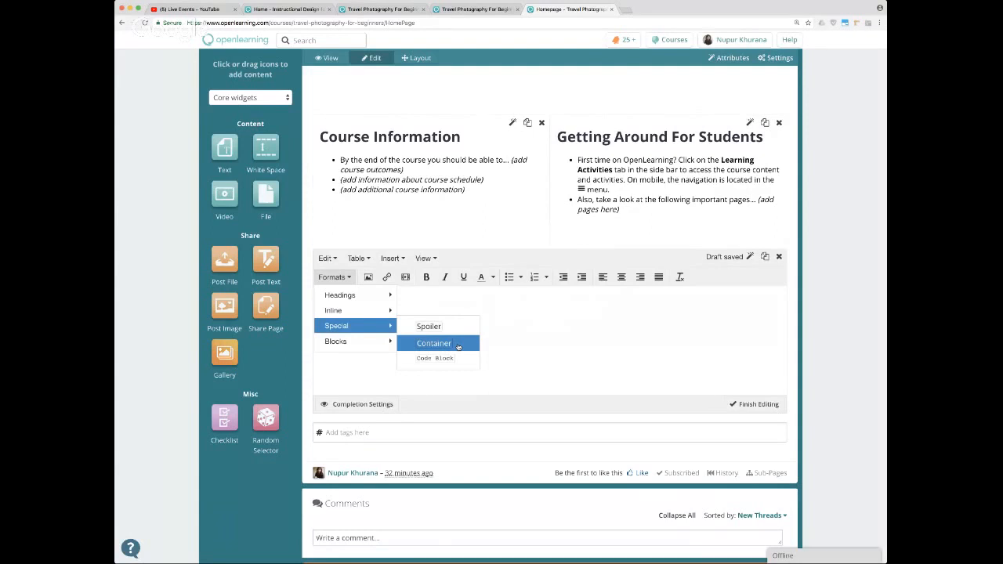
click(553, 329)
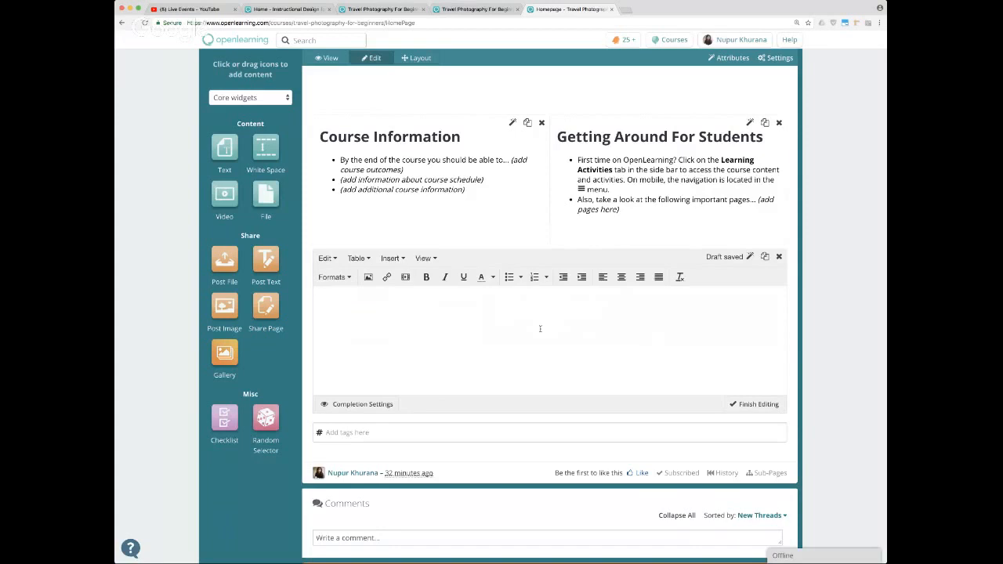
click(758, 406)
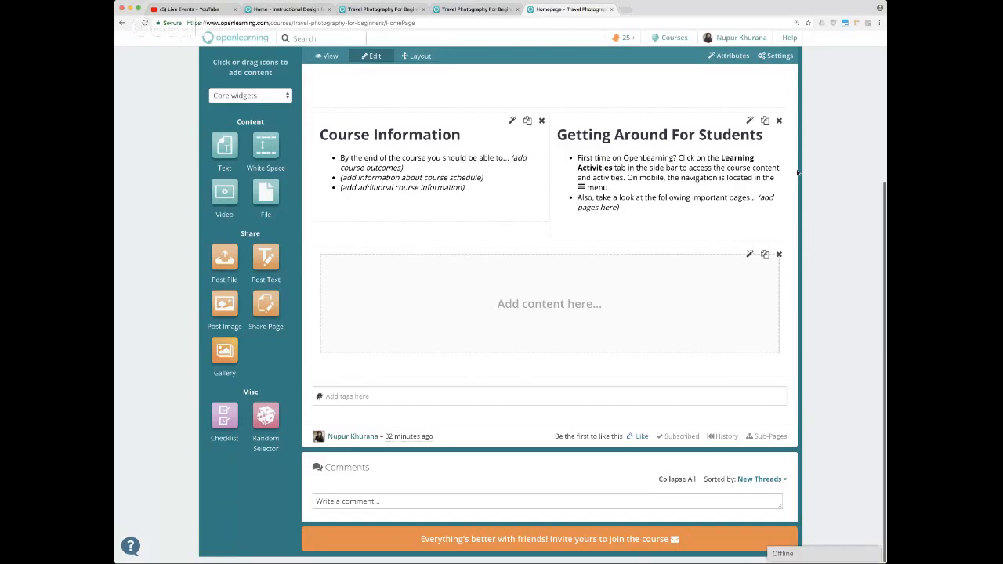
click(779, 256)
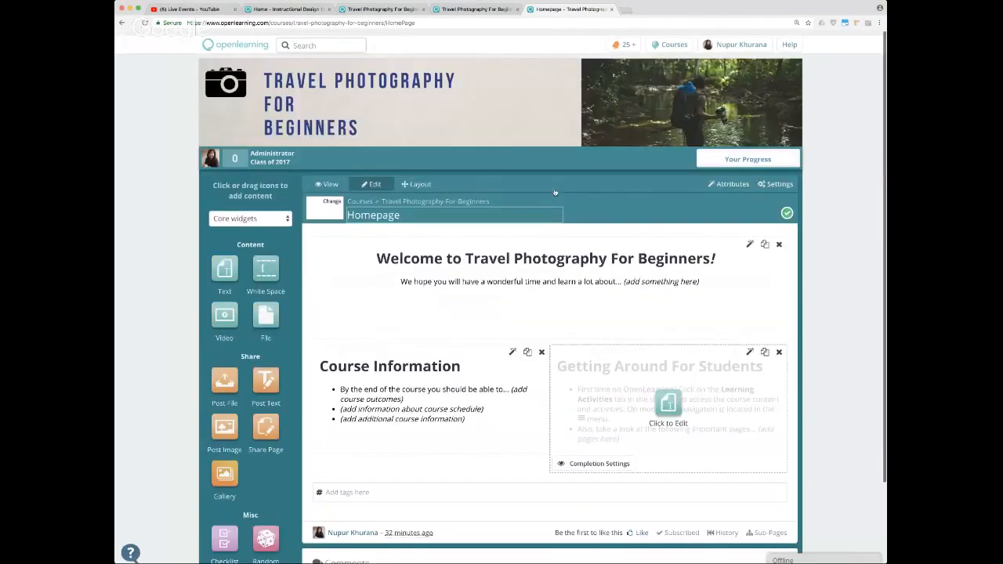
Return the homepage to viewing mode and open the "Love your equipment!" page from the learning activities
click(329, 178)
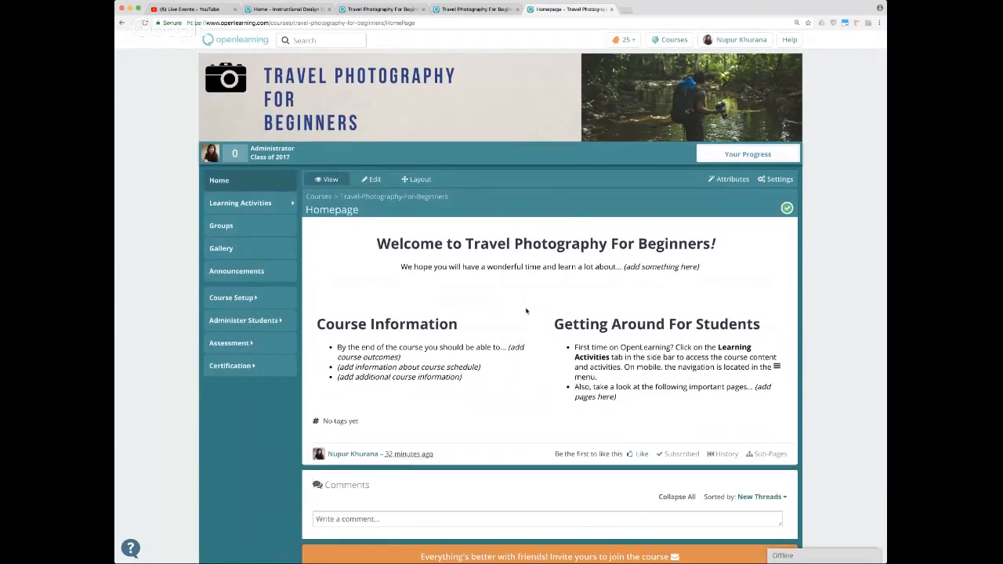
click(266, 203)
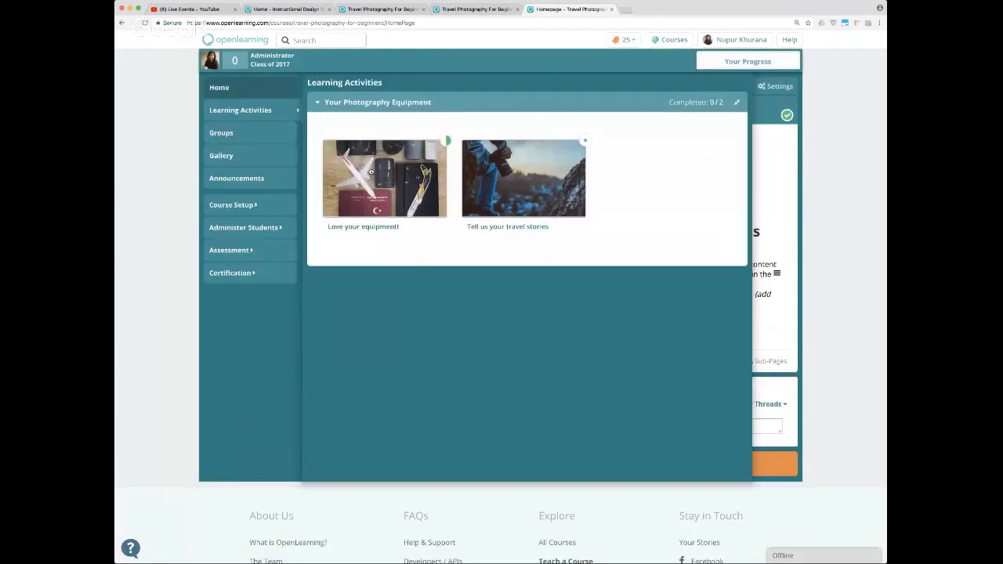
click(371, 172)
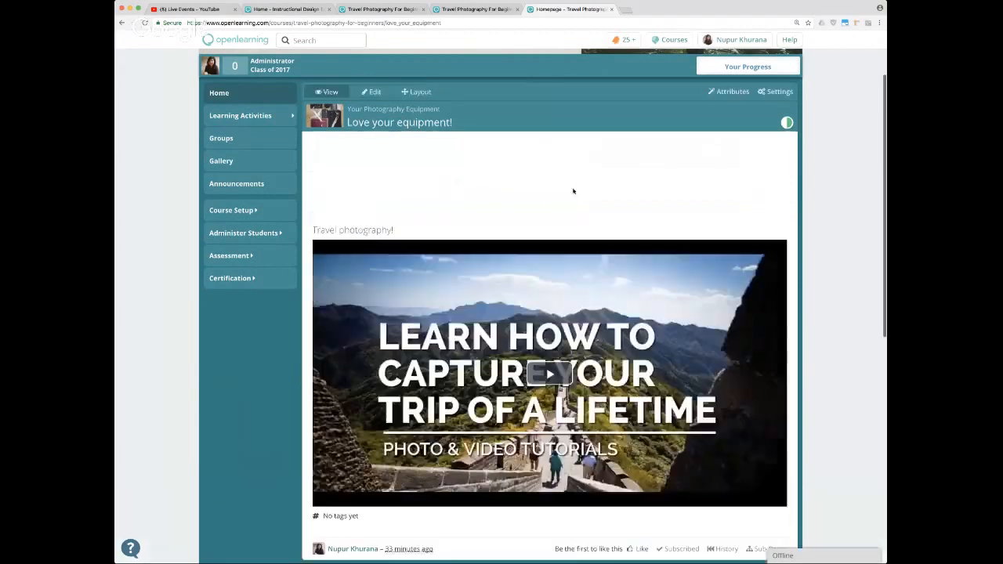
Review the "Love your equipment!" page as students see it, from its heading and photo through the video to the comments
scroll(615, 232, up, 2)
scroll(615, 231, down, 5)
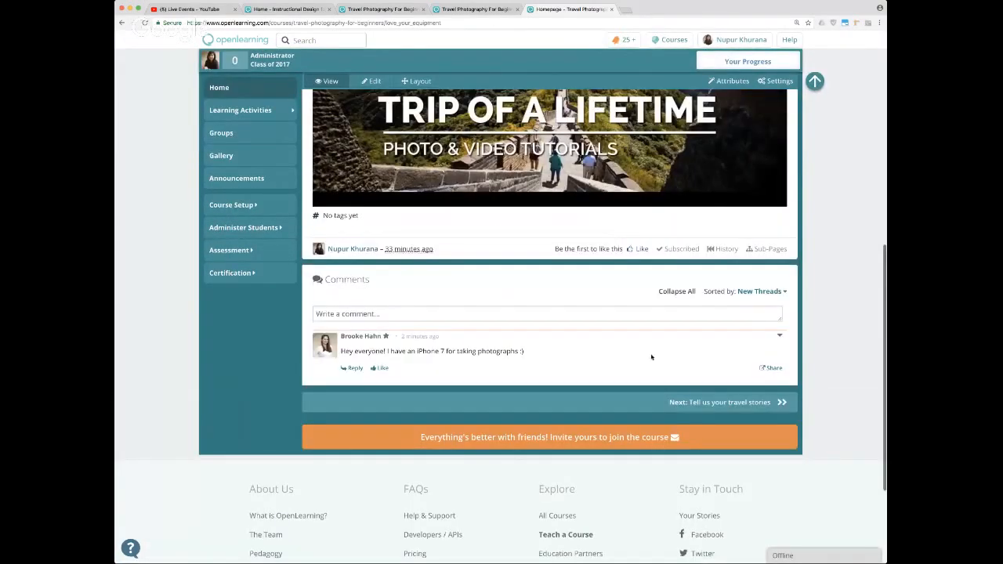
scroll(651, 357, up, 2)
scroll(651, 358, up, 1)
scroll(657, 373, down, 1)
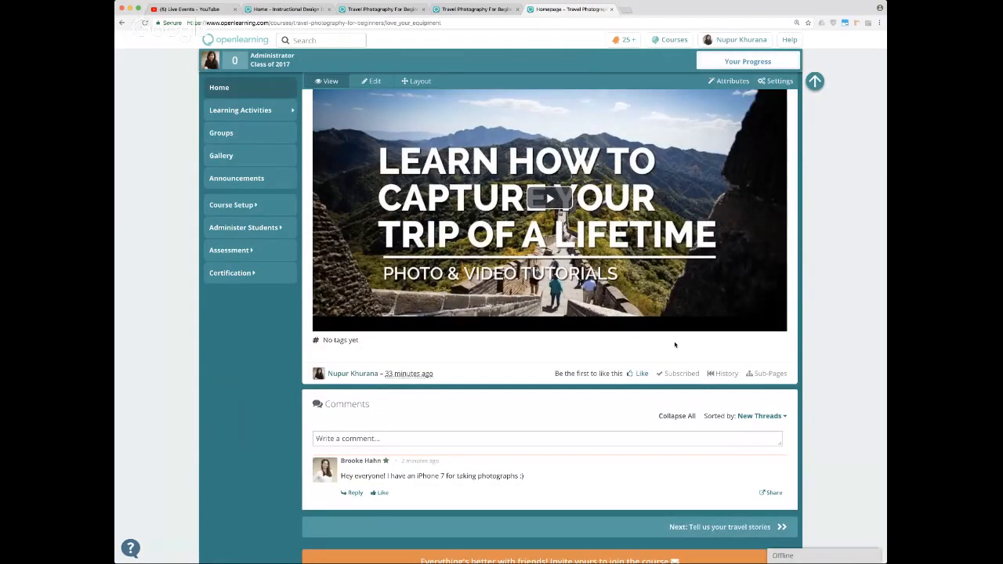
scroll(675, 346, down, 1)
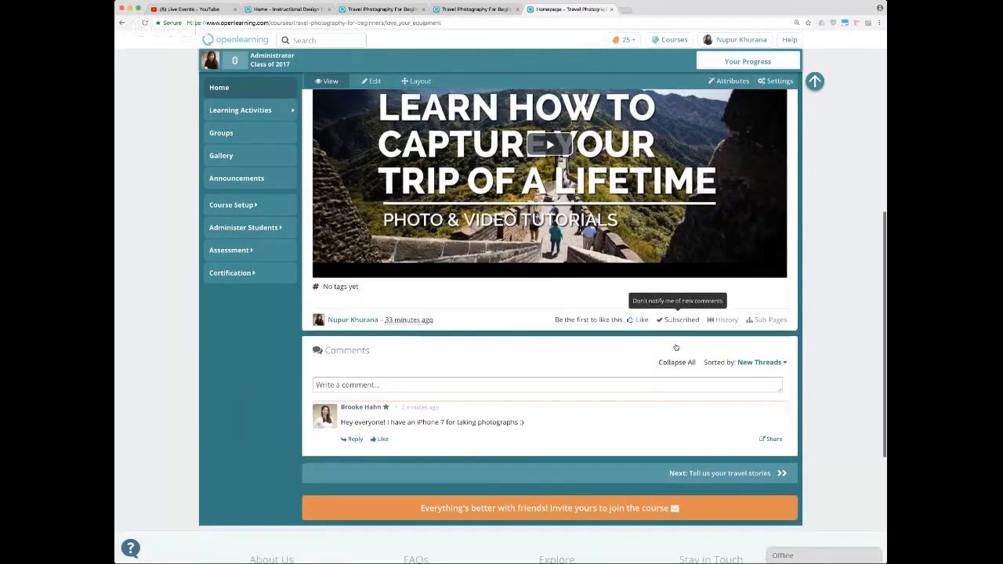
scroll(676, 347, up, 6)
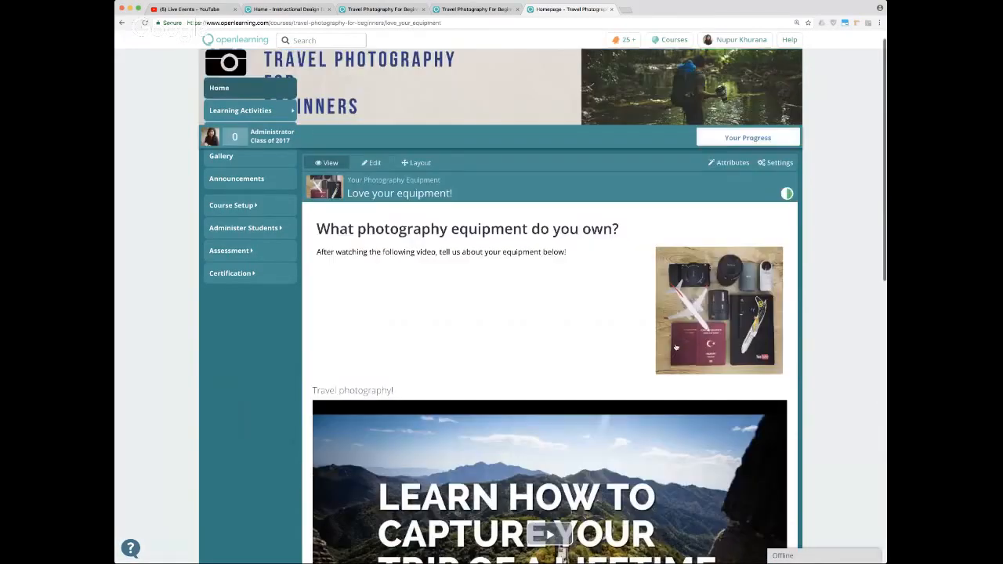
scroll(676, 347, down, 5)
scroll(568, 259, up, 5)
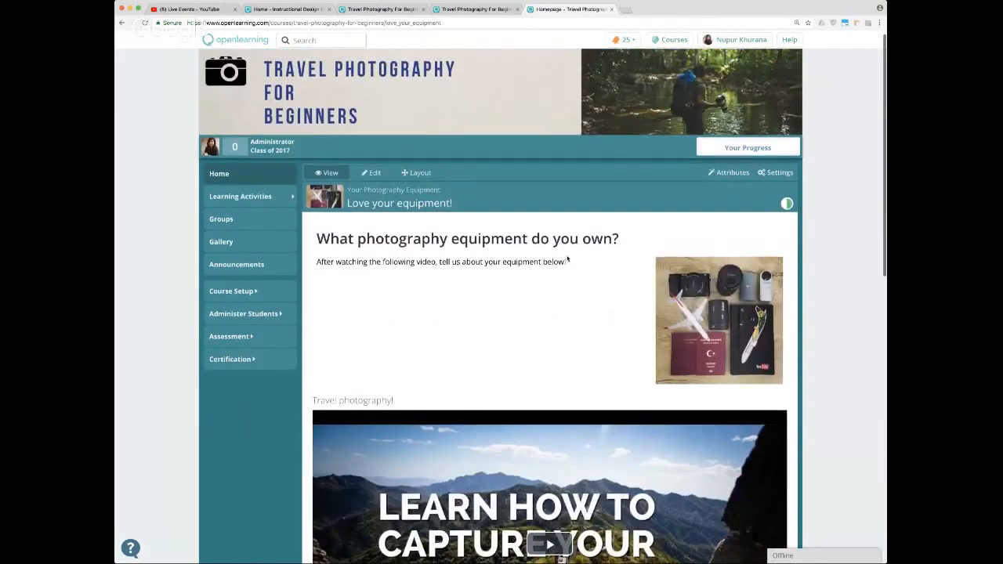
scroll(567, 260, down, 2)
scroll(567, 258, down, 4)
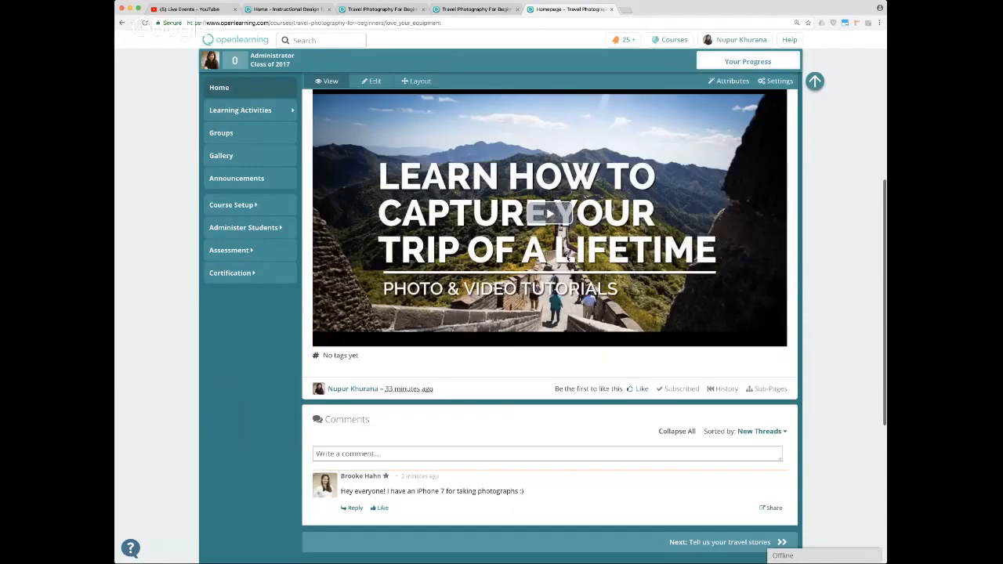
scroll(648, 305, up, 4)
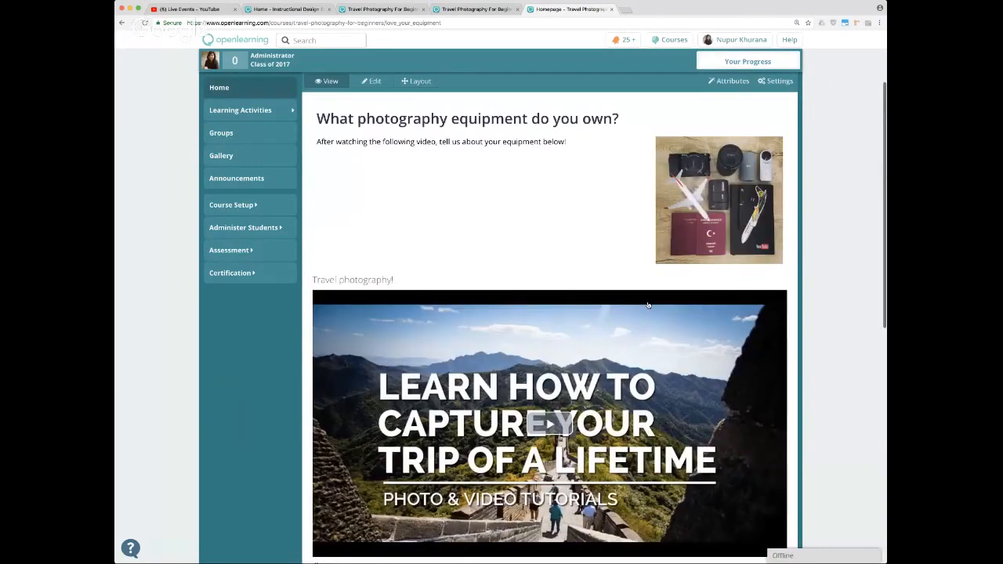
scroll(649, 305, down, 1)
scroll(647, 300, up, 1)
scroll(647, 299, up, 4)
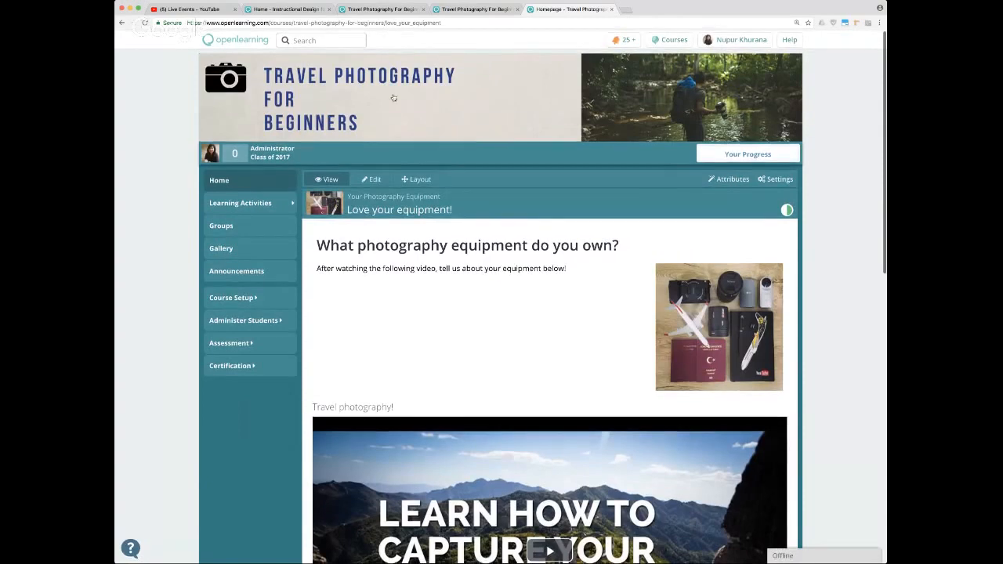
Go to the course homepage and reopen the "Love your equipment!" page to check its comments for student replies
click(219, 181)
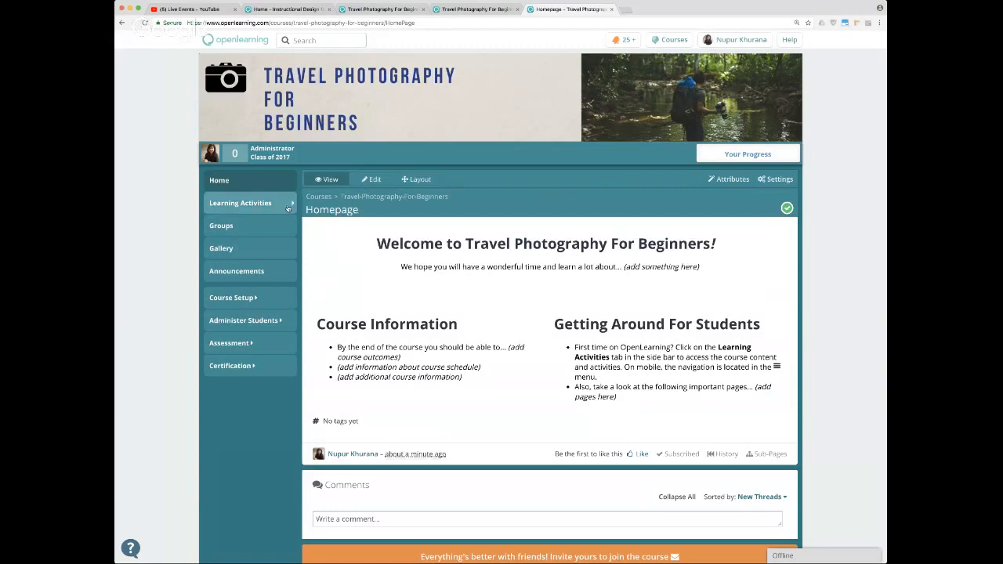
scroll(288, 207, down, 1)
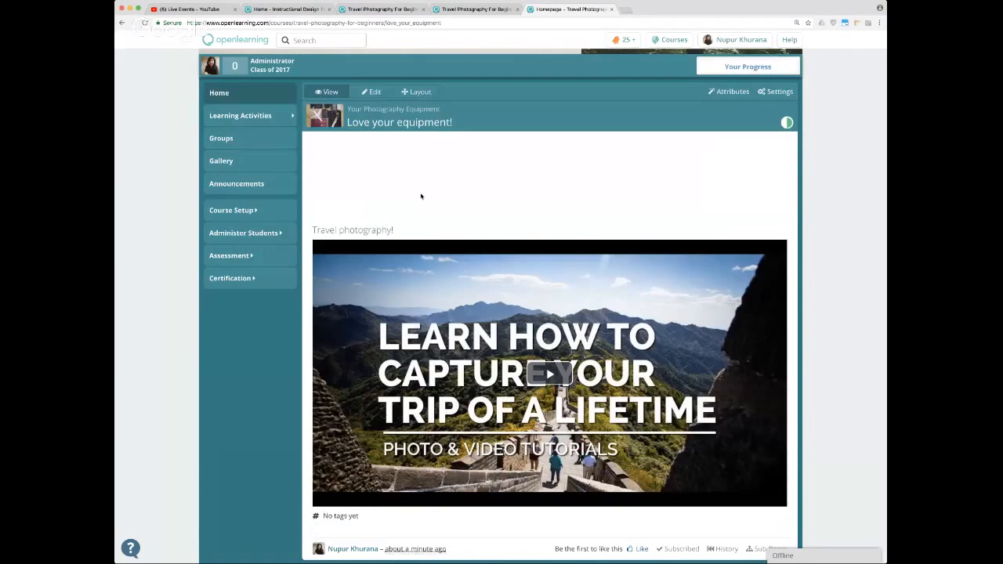
scroll(515, 318, down, 5)
scroll(515, 318, down, 1)
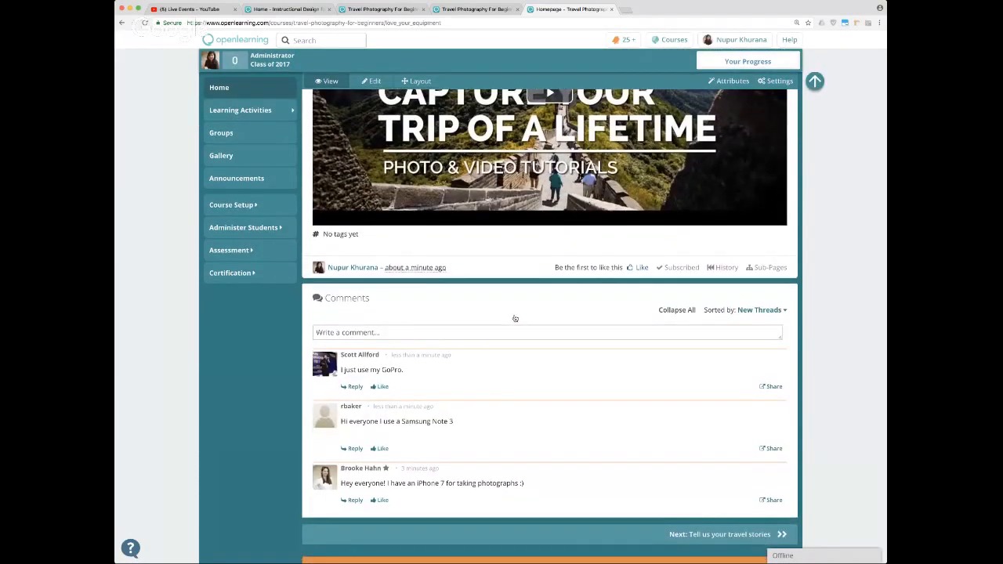
scroll(515, 318, down, 1)
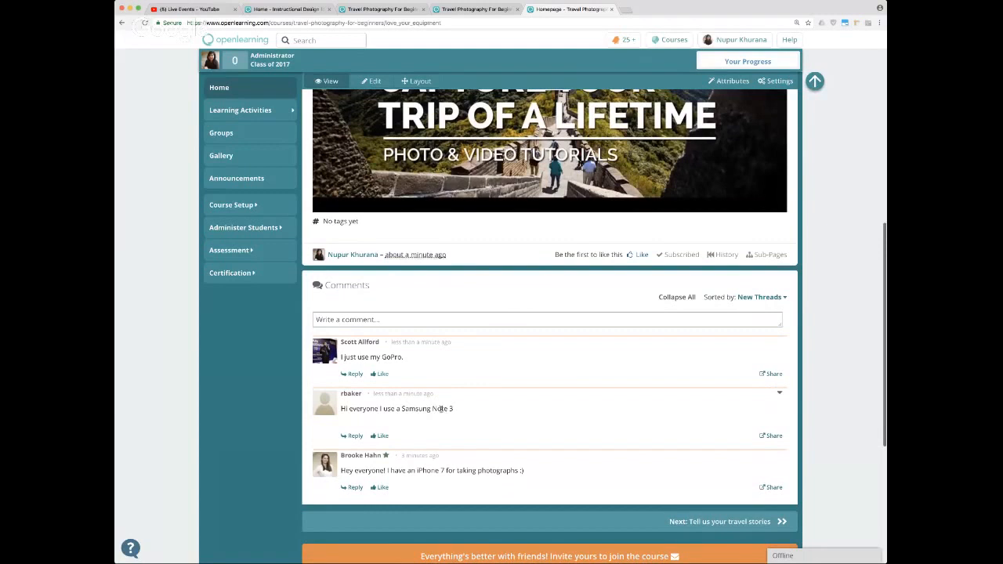
Like the iPhone 7, Samsung Note 3 and GoPro comments on the "Love your equipment!" page
click(386, 489)
click(386, 436)
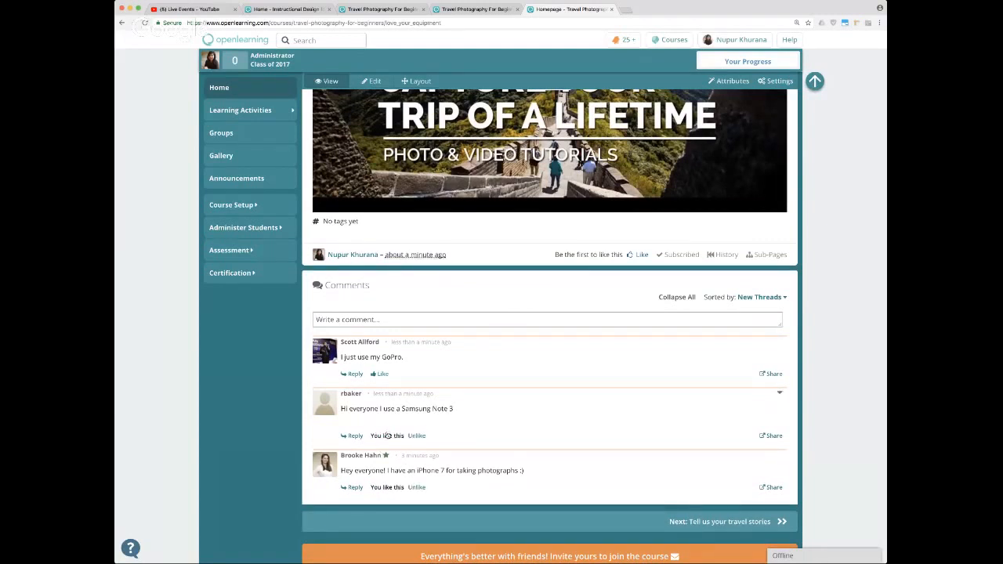
click(382, 375)
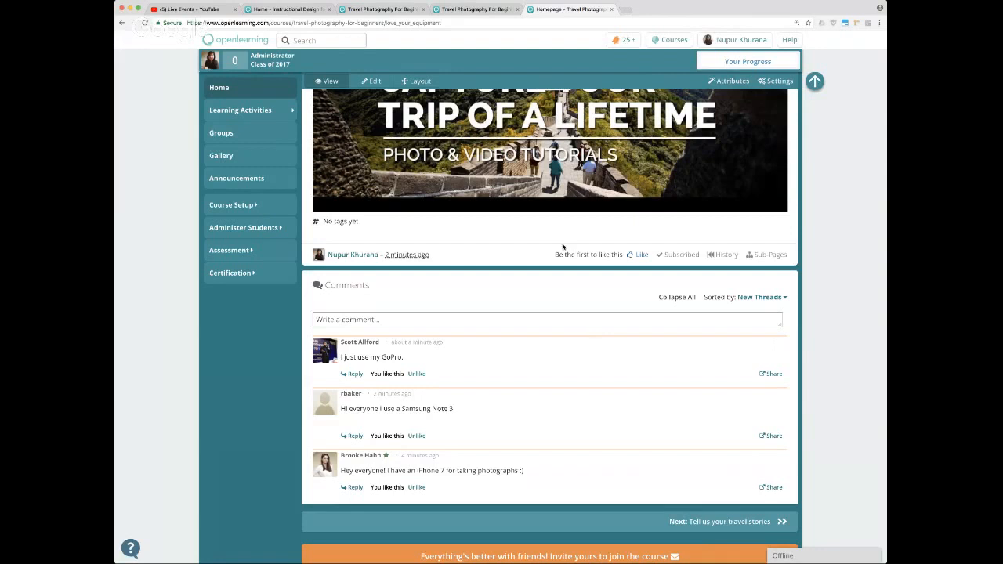
Reload the "Love your equipment!" page and read through its comments for new student replies
scroll(562, 247, down, 1)
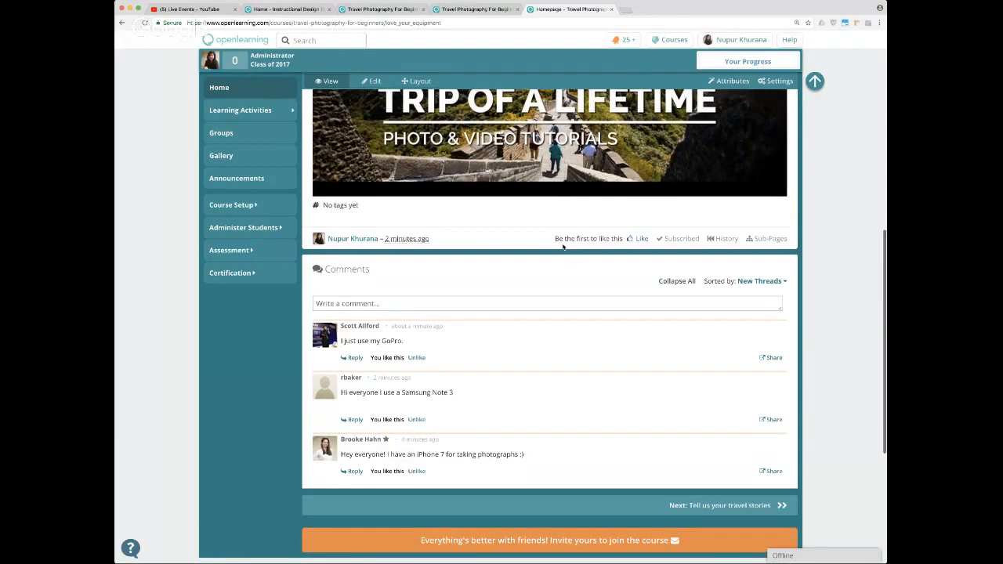
scroll(562, 247, up, 2)
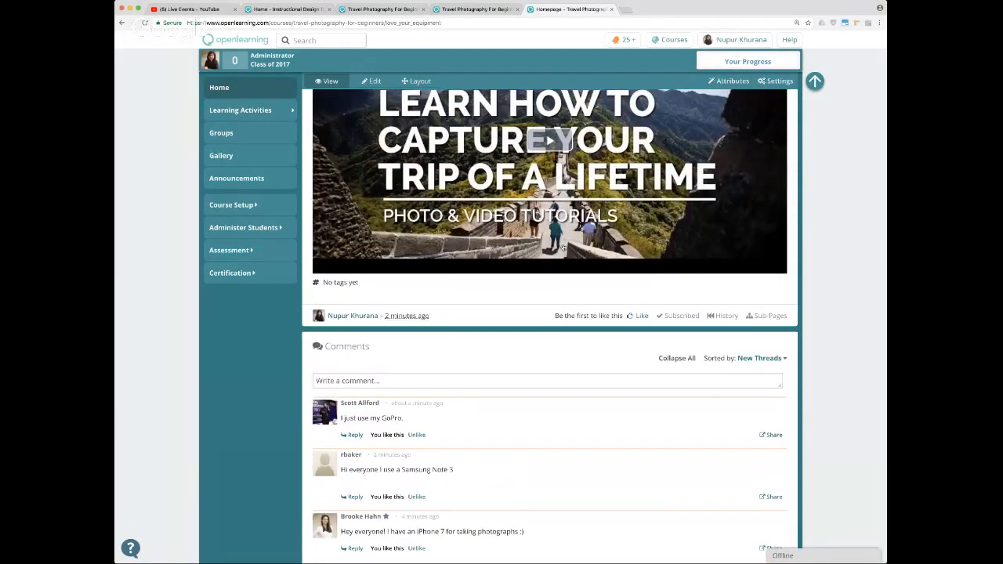
scroll(562, 247, down, 1)
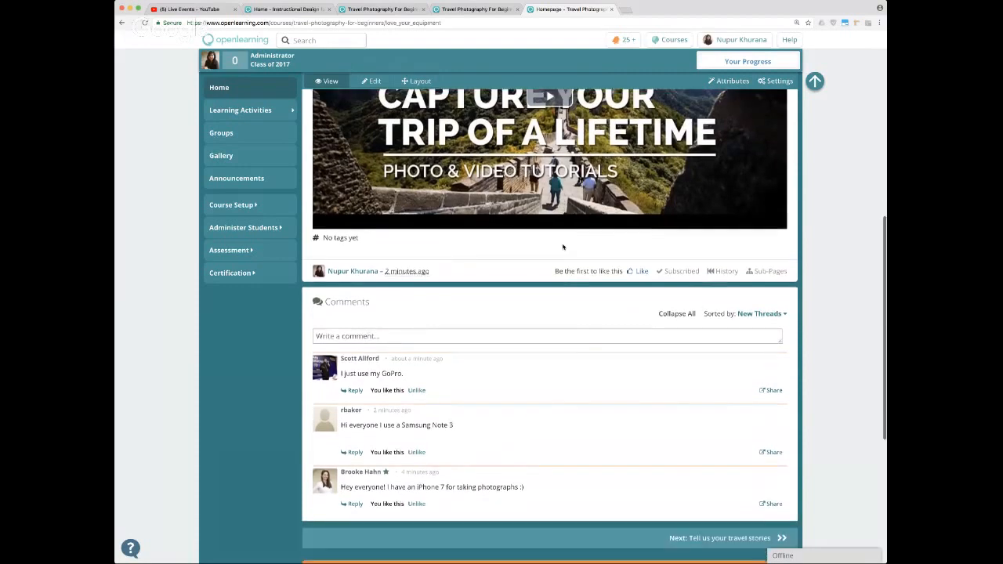
scroll(563, 247, up, 3)
click(529, 24)
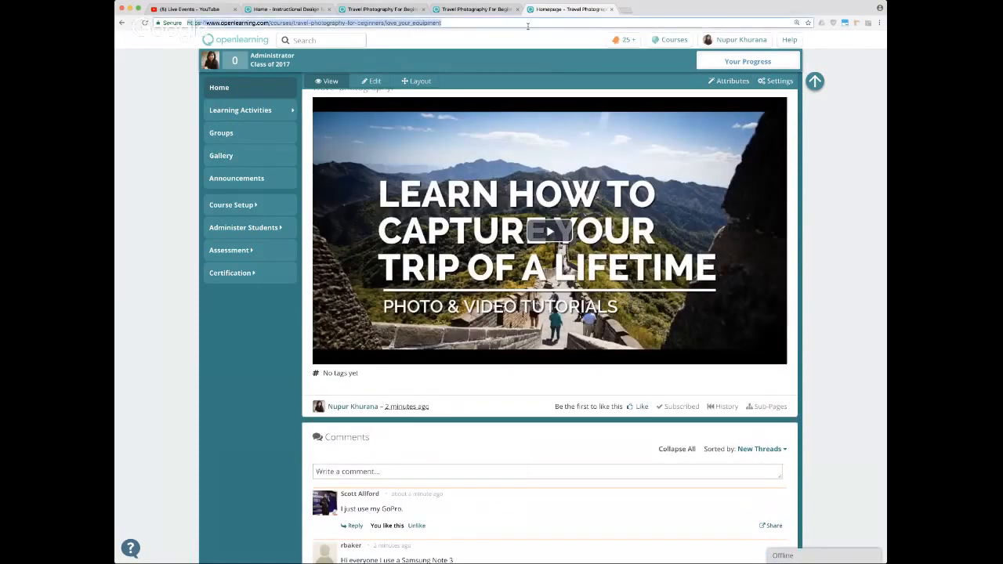
key(Return)
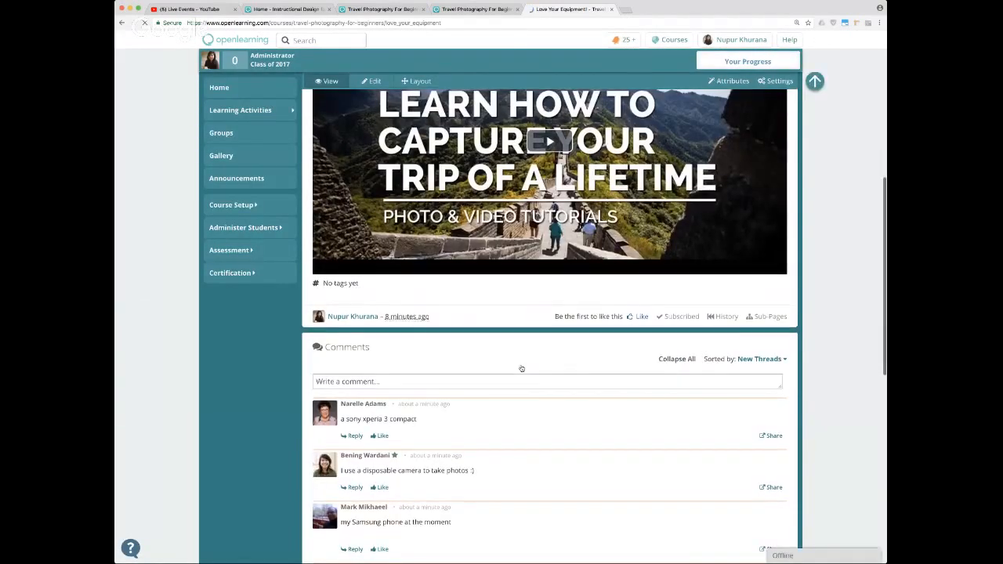
scroll(521, 368, down, 2)
scroll(485, 439, down, 1)
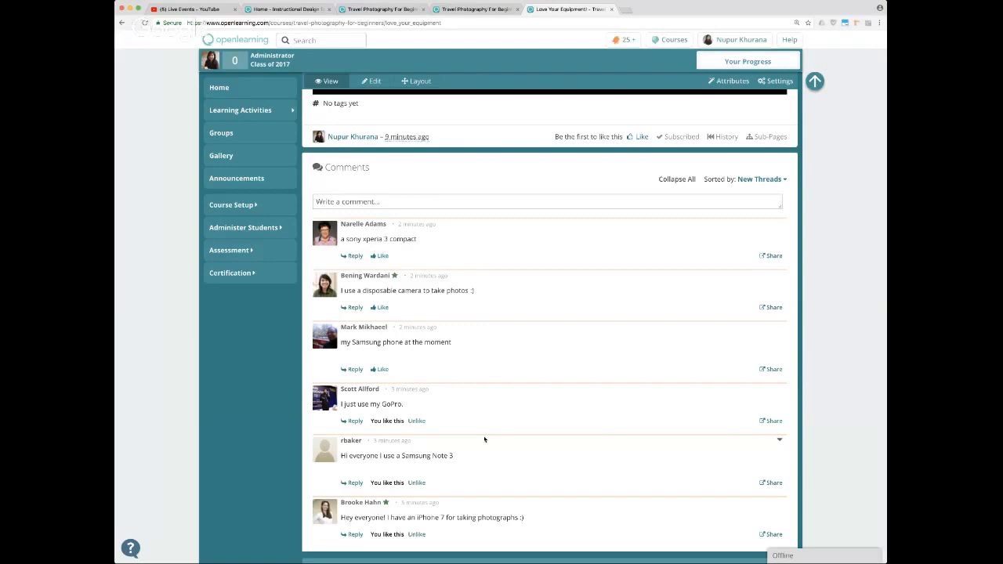
scroll(484, 439, down, 1)
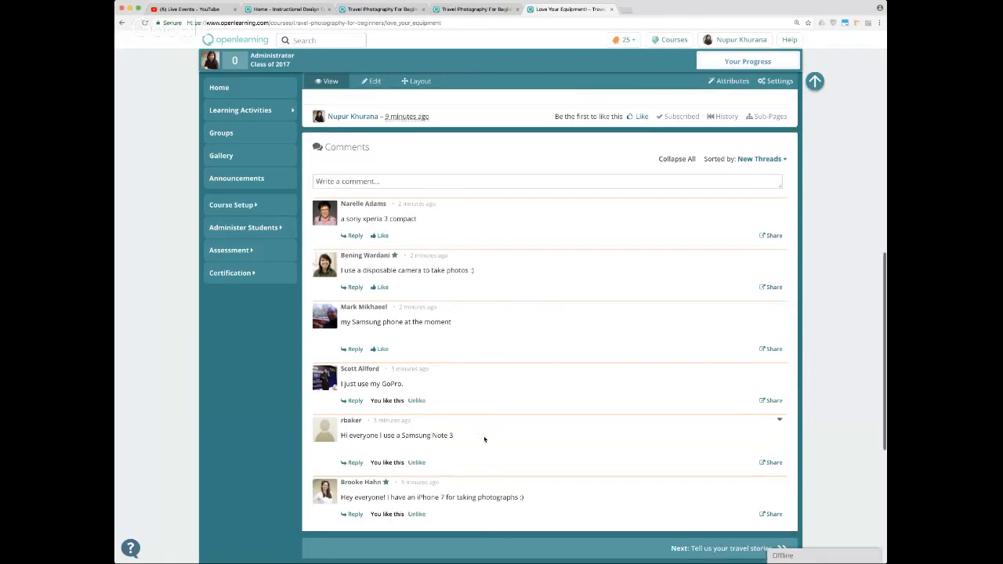
scroll(484, 440, down, 1)
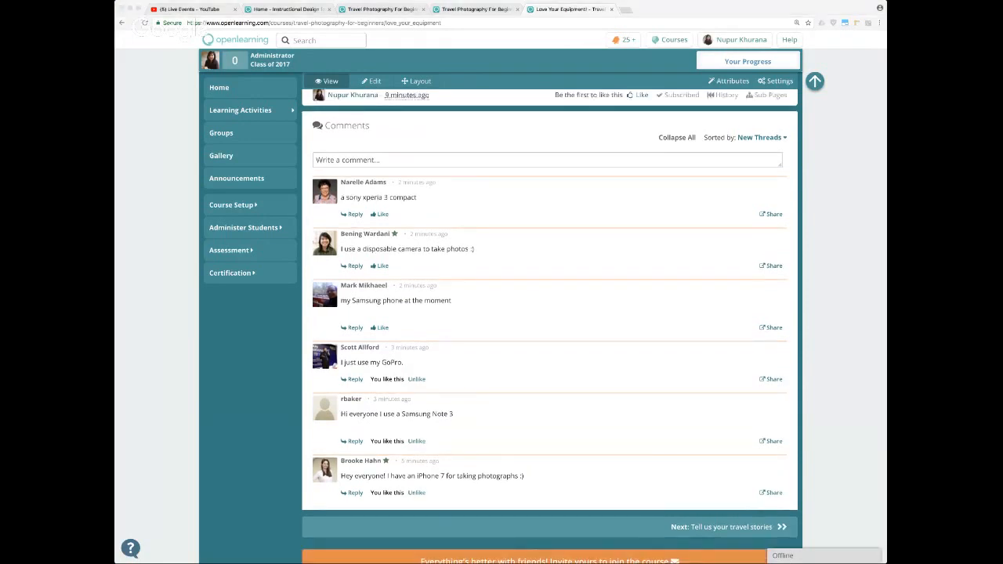